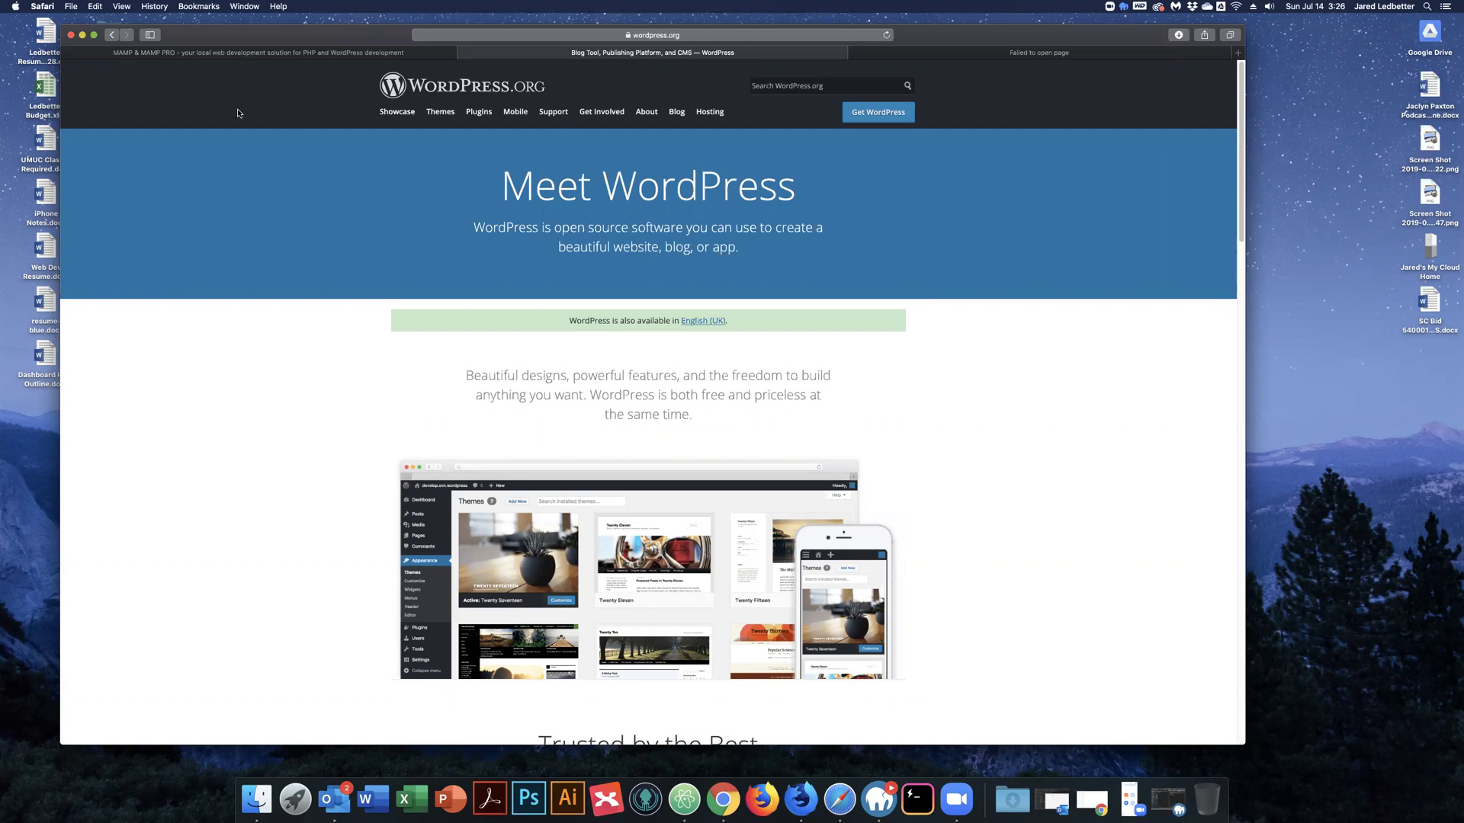
Go to the MAMP & MAMP PRO tab and highlight part of the MAMP description paragraph.
key("ctrl+shift+Tab")
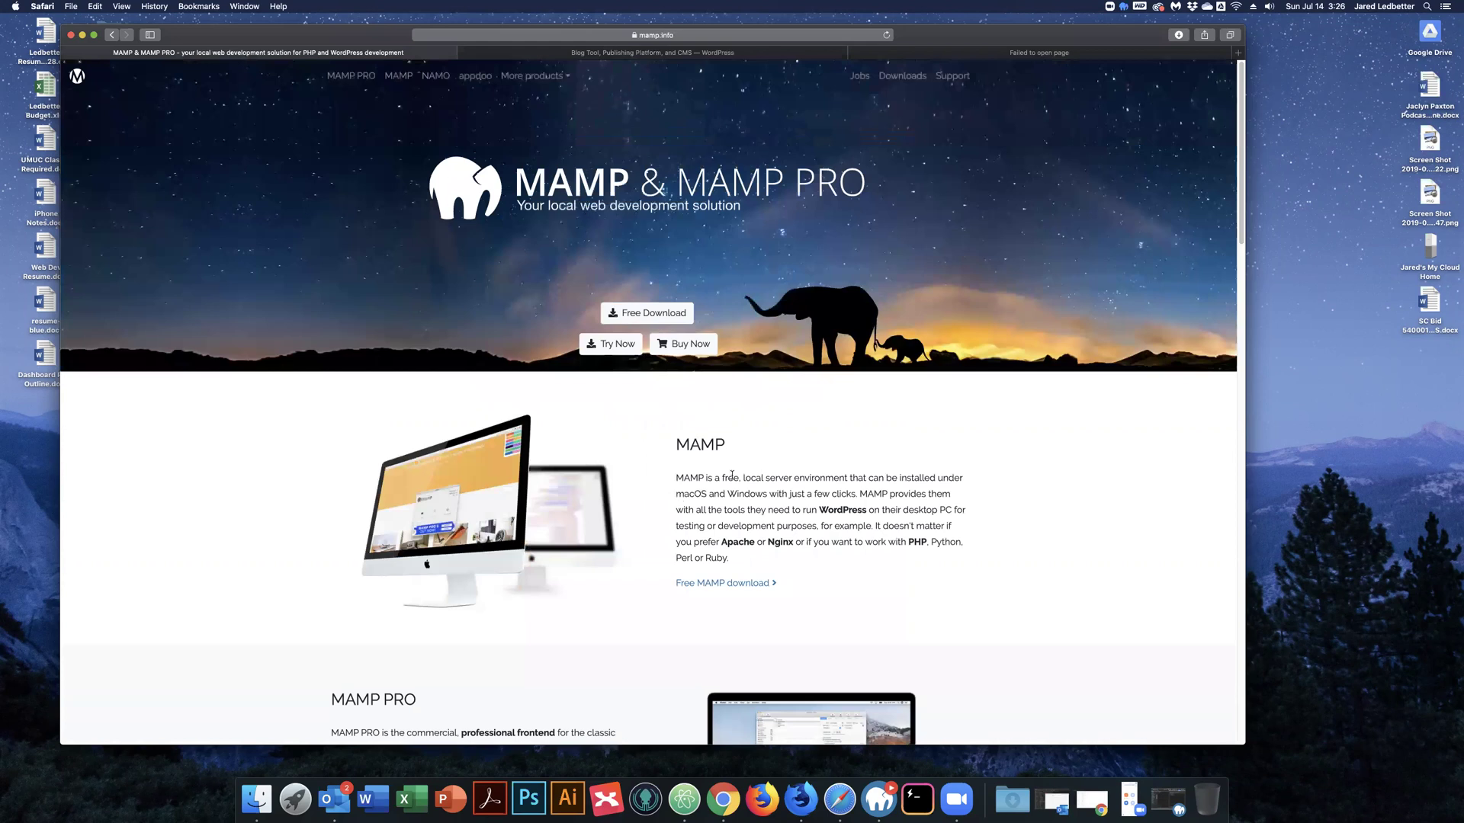
left_click_drag(734, 478, 785, 518)
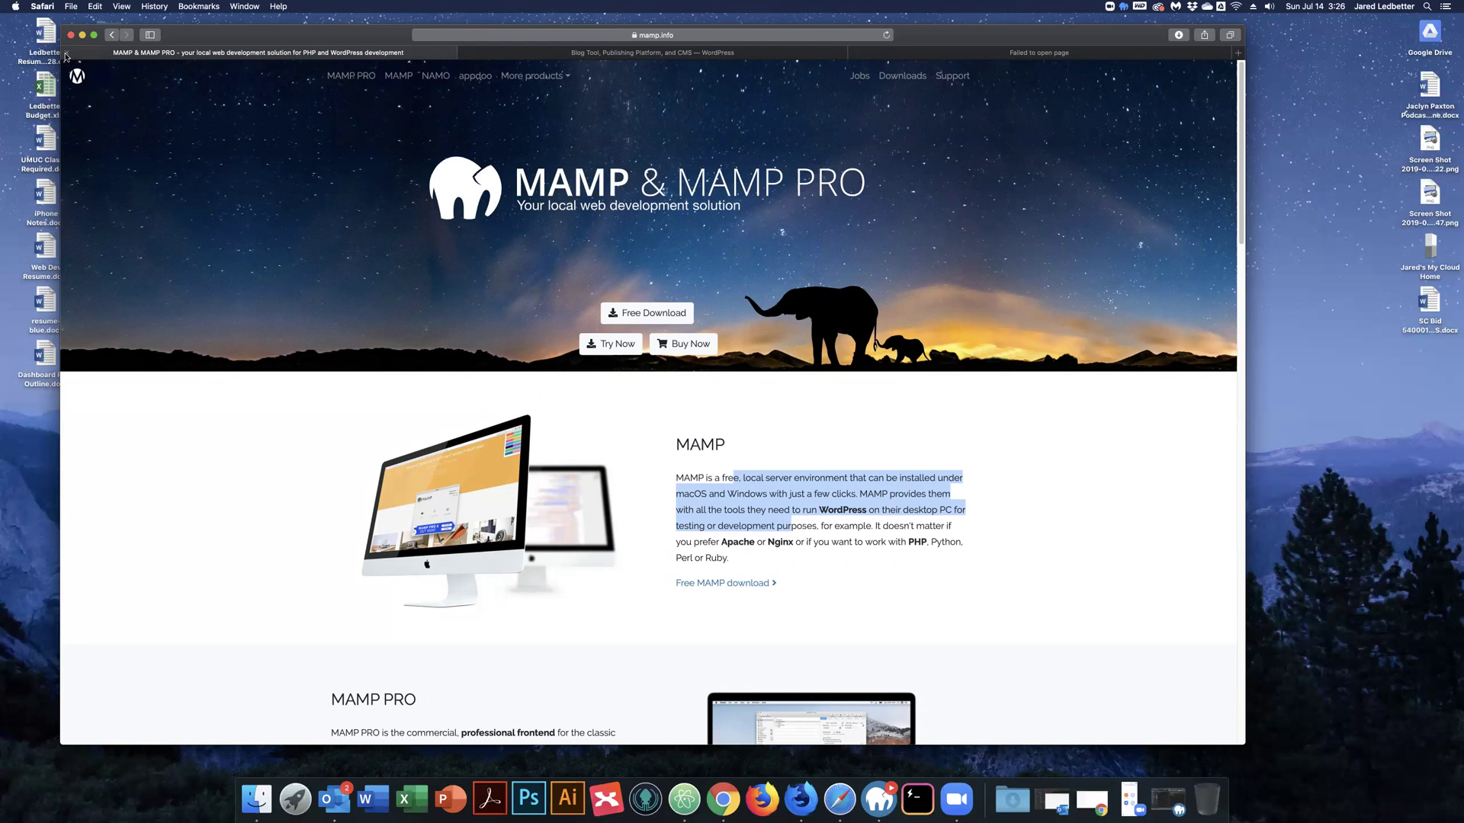
Close the MAMP page and download WordPress 5.2.2 from the Get WordPress page.
key("super+w")
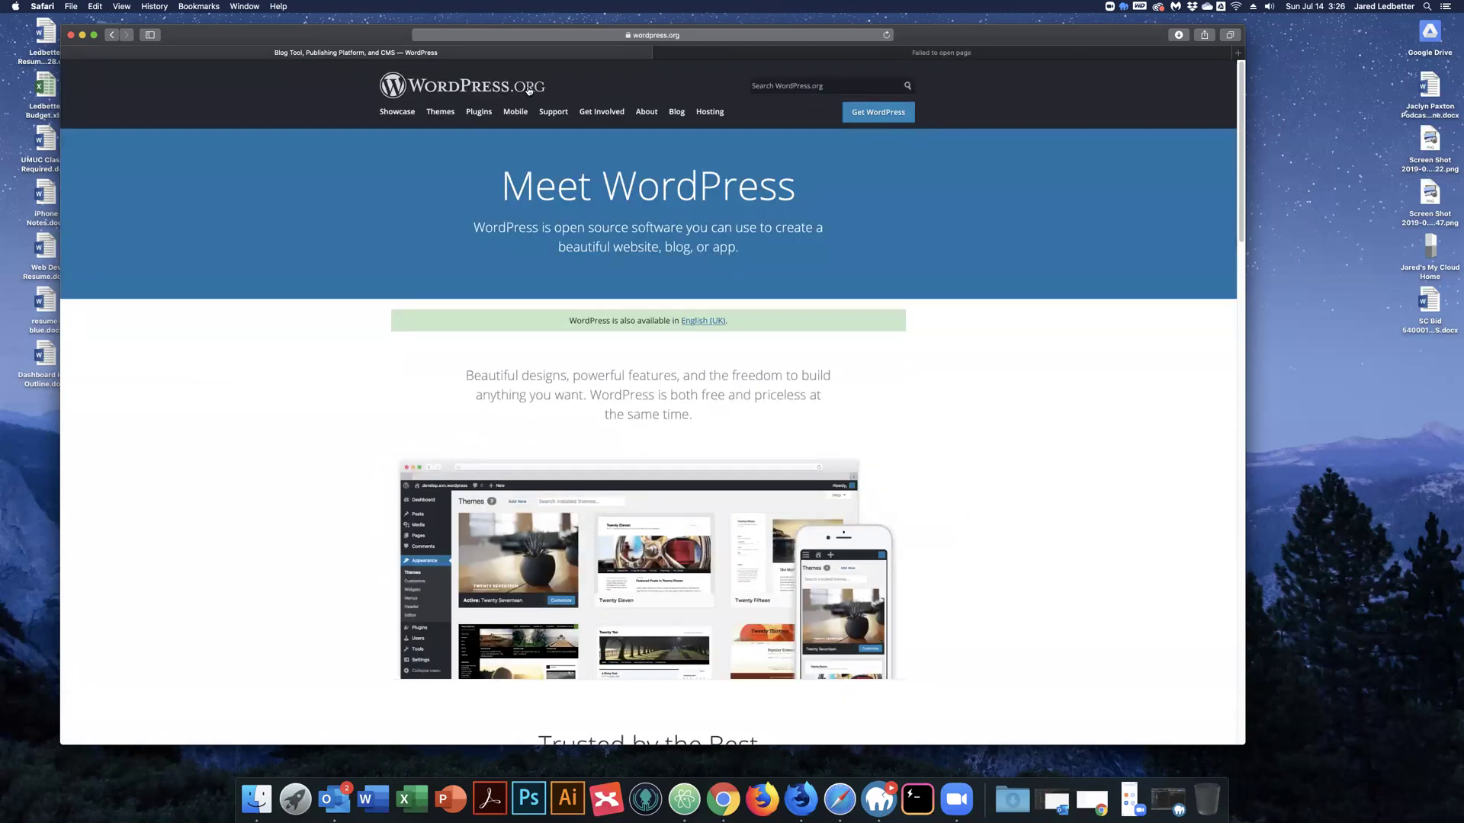
left_click(876, 113)
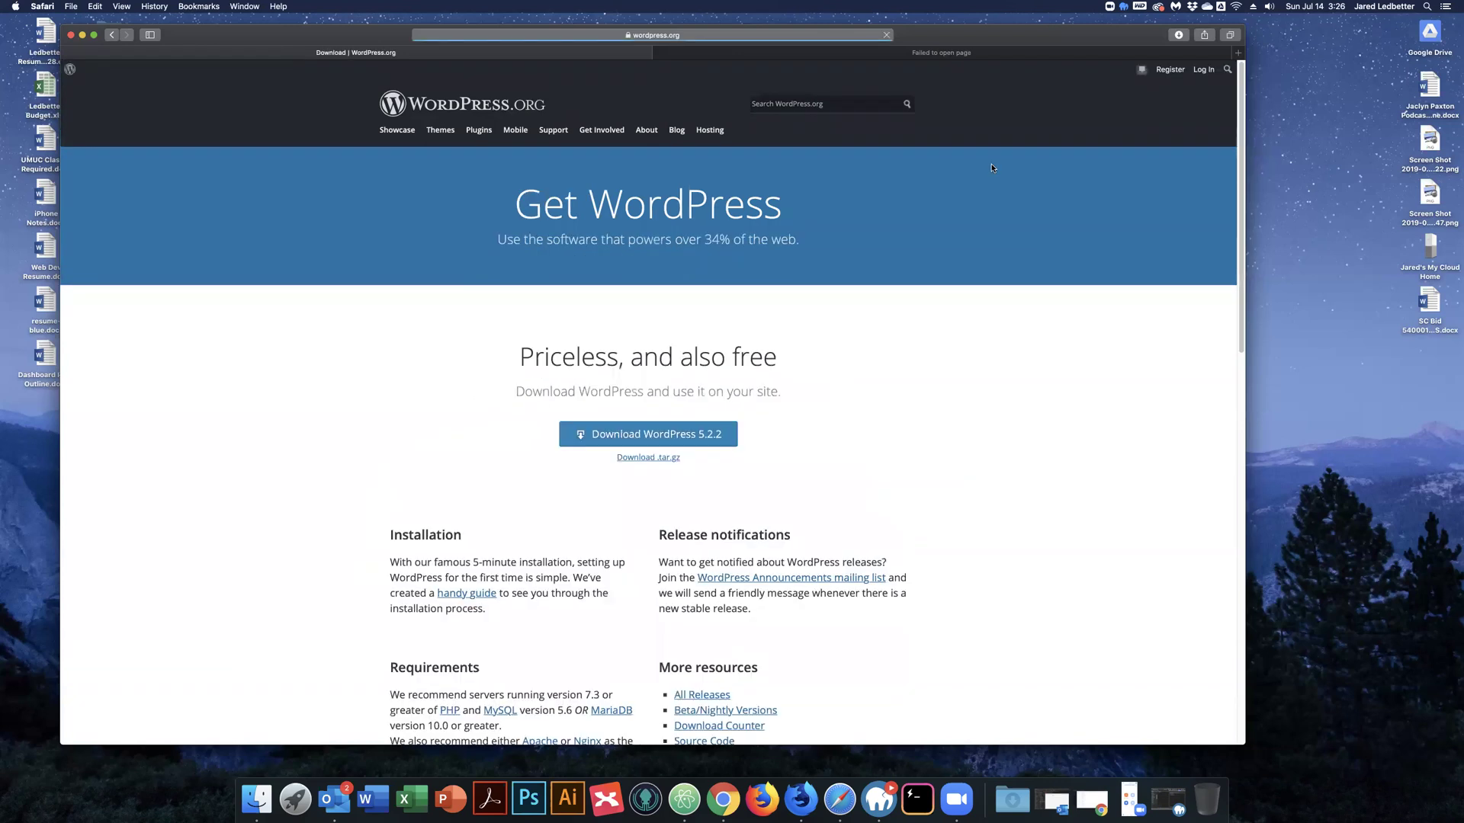
left_click(647, 433)
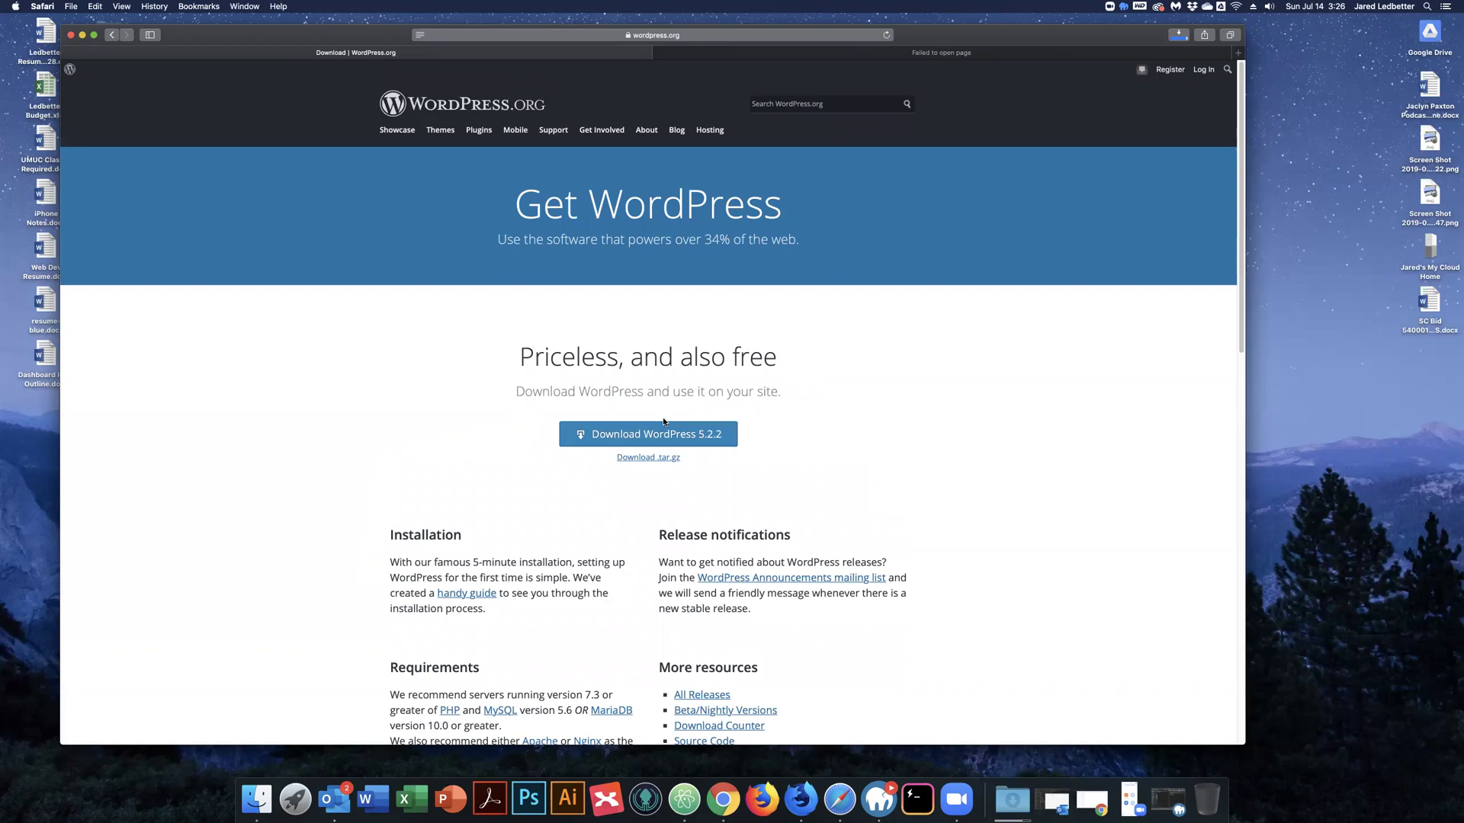
Close the download page and the localhost page, then close the Safari window.
left_click(68, 54)
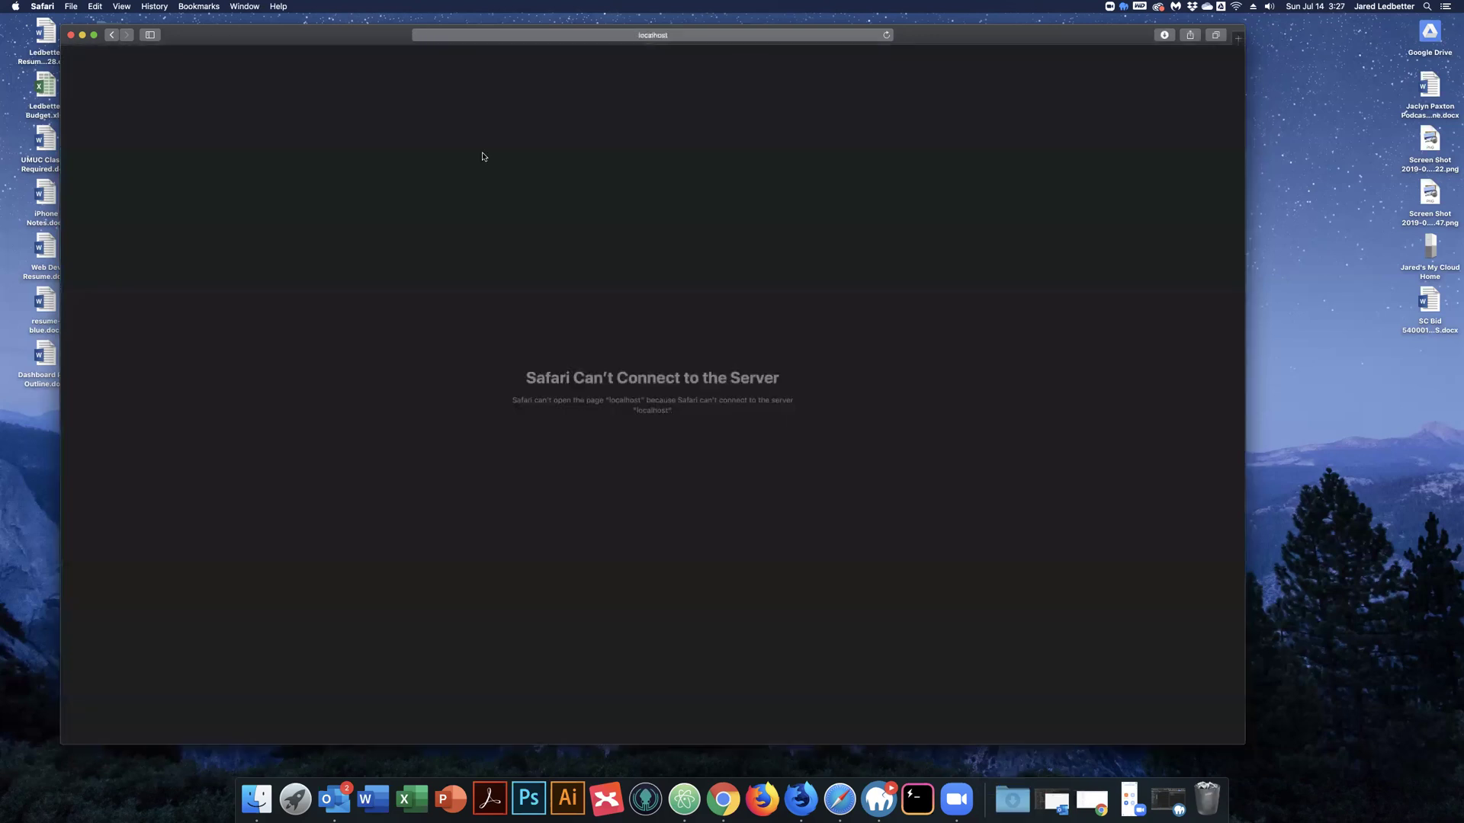
left_click(686, 34)
key("BackSpace")
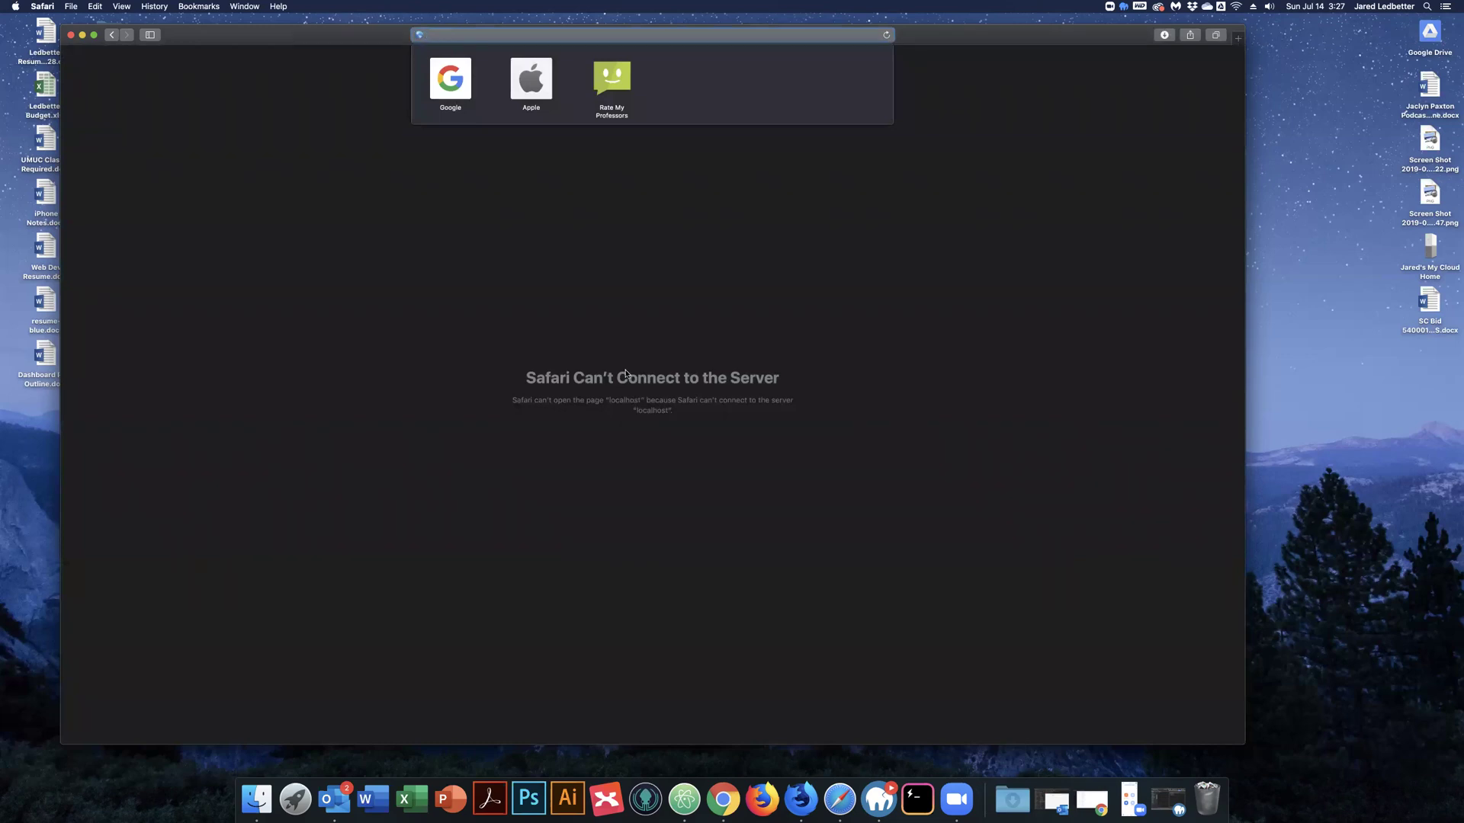
left_click(236, 57)
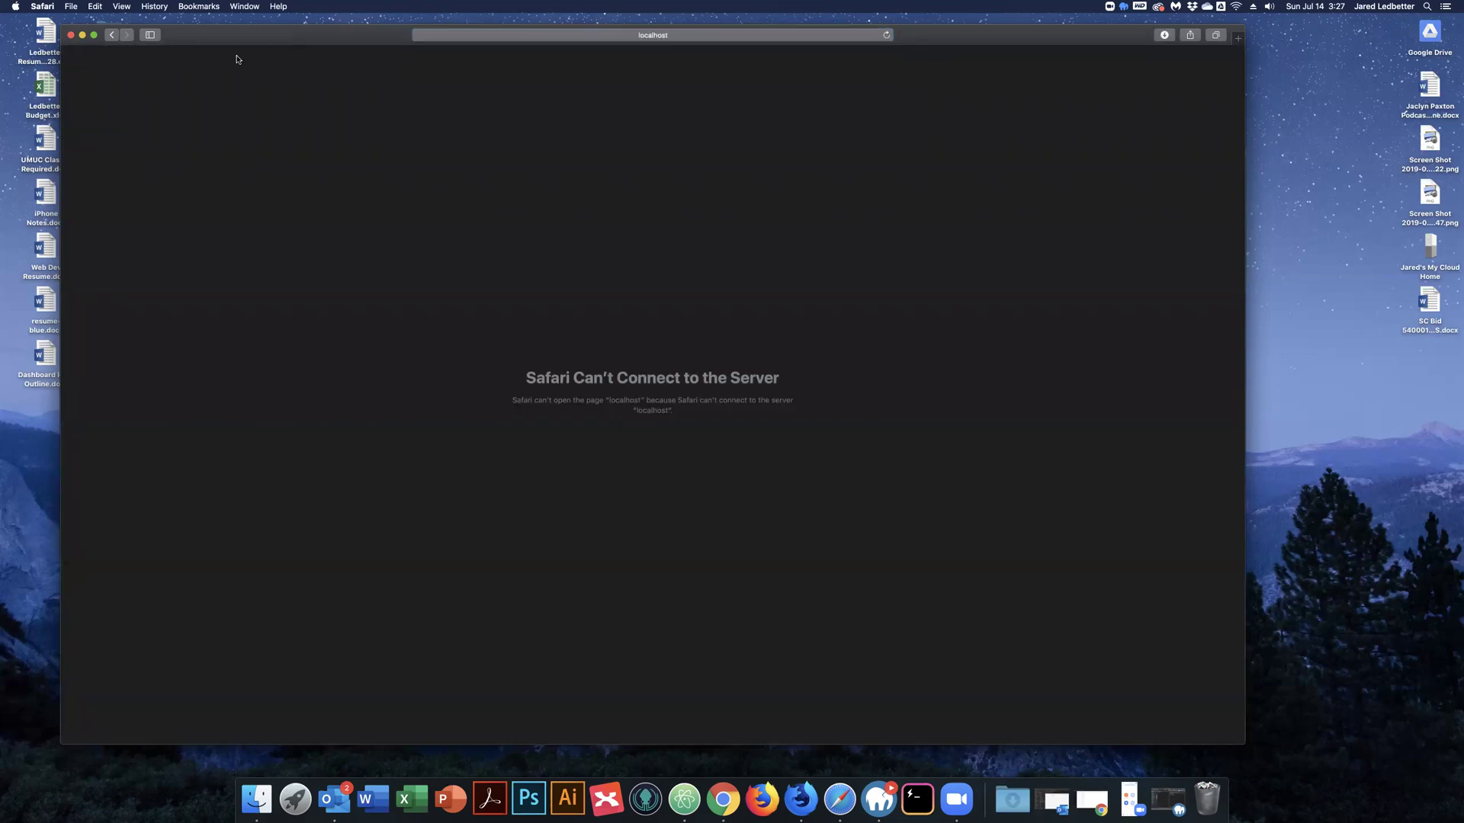
left_click(70, 35)
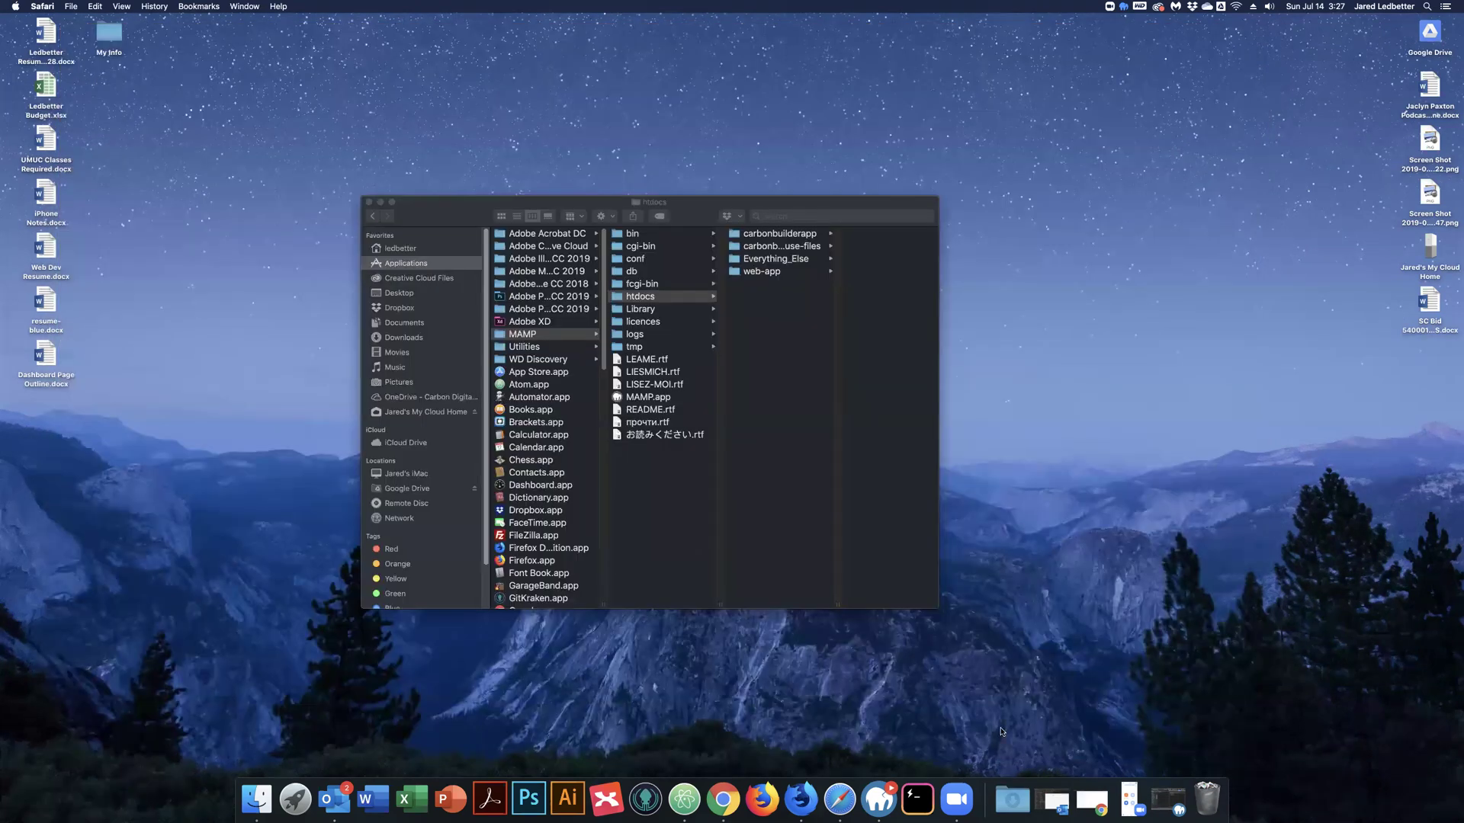
Move the downloaded wordpress folder from Downloads into MAMP's htdocs folder.
left_click(1013, 799)
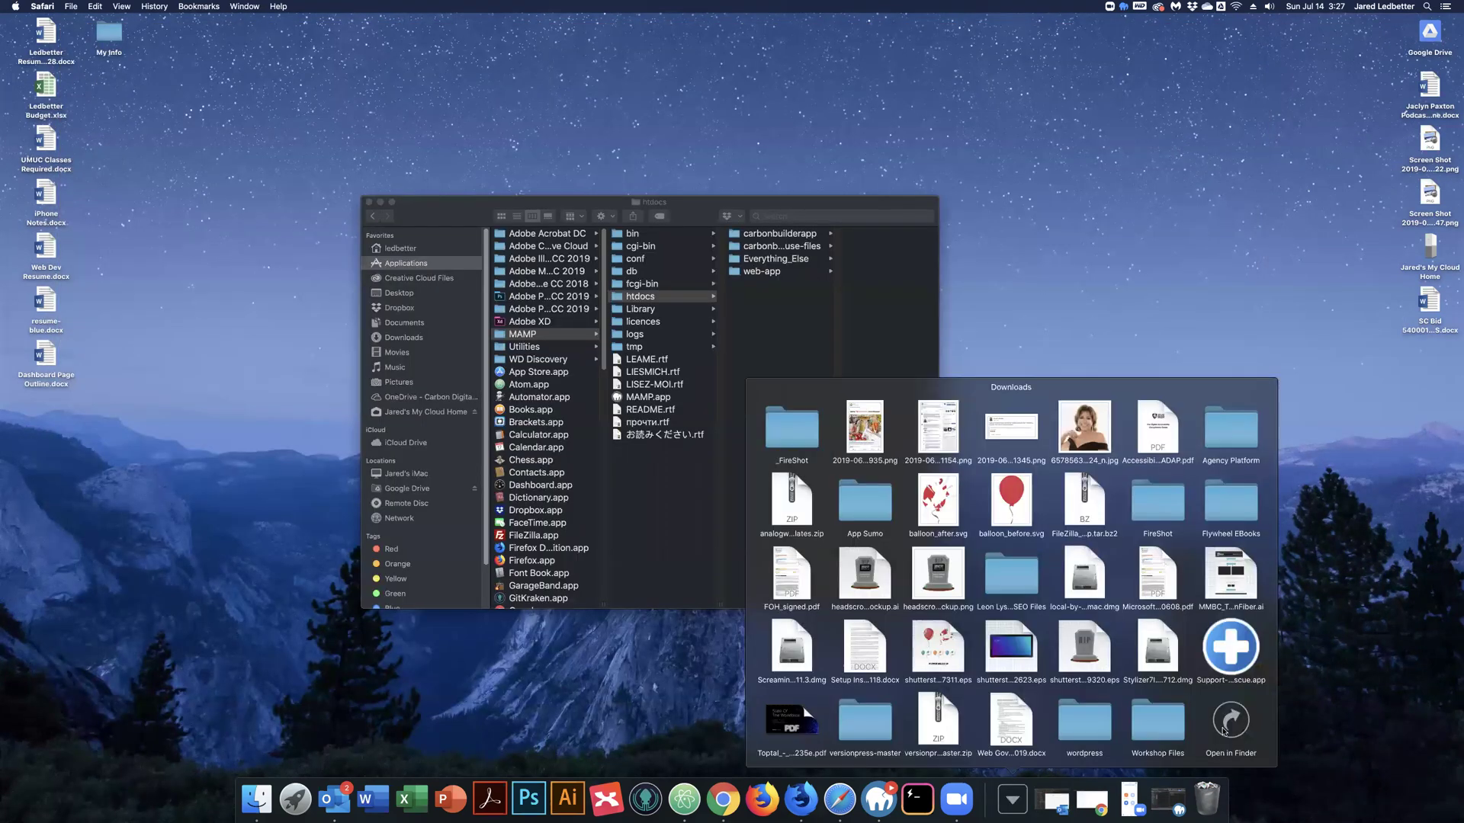
left_click(1238, 721)
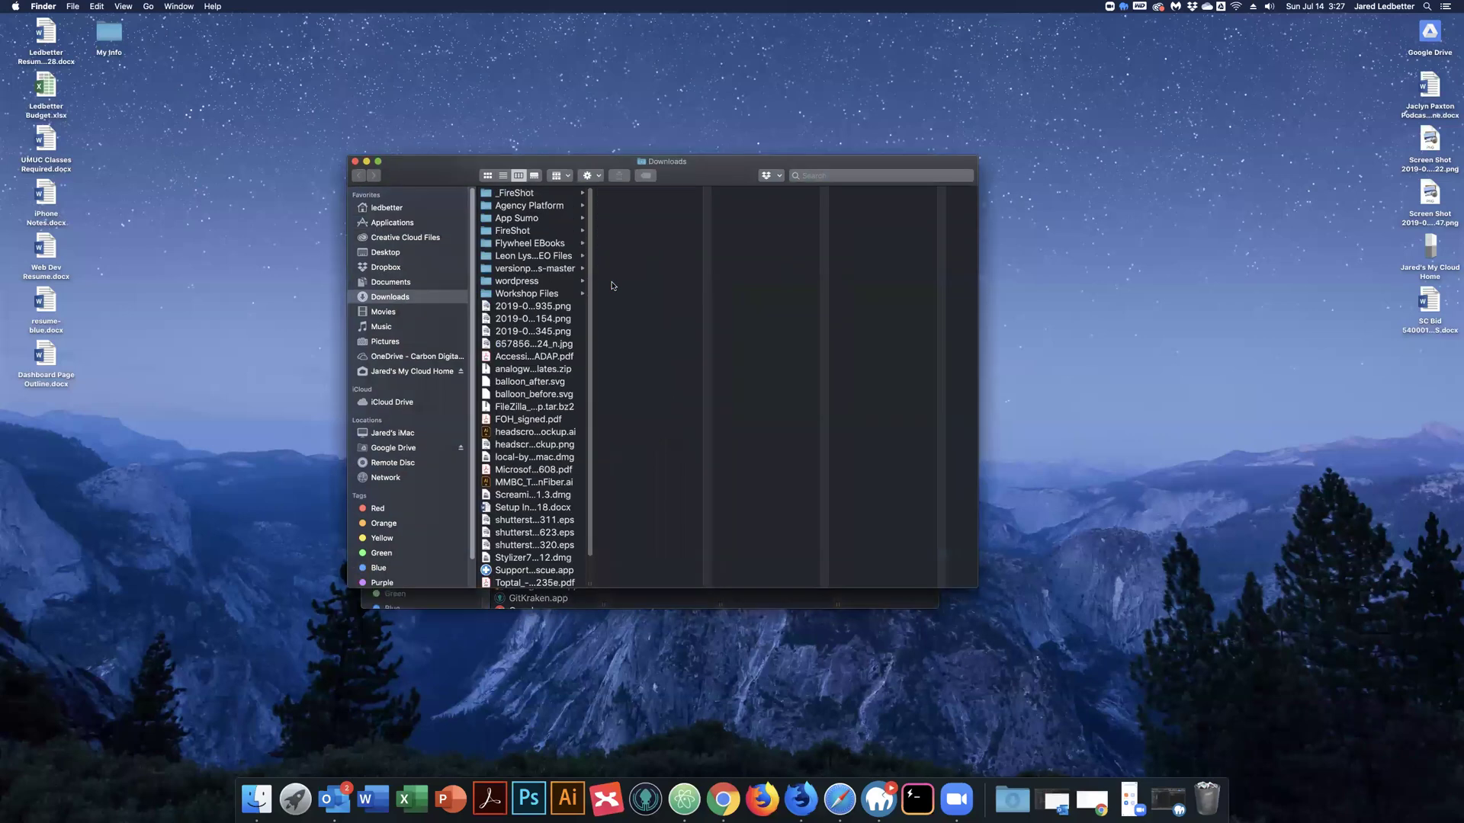
left_click(535, 282)
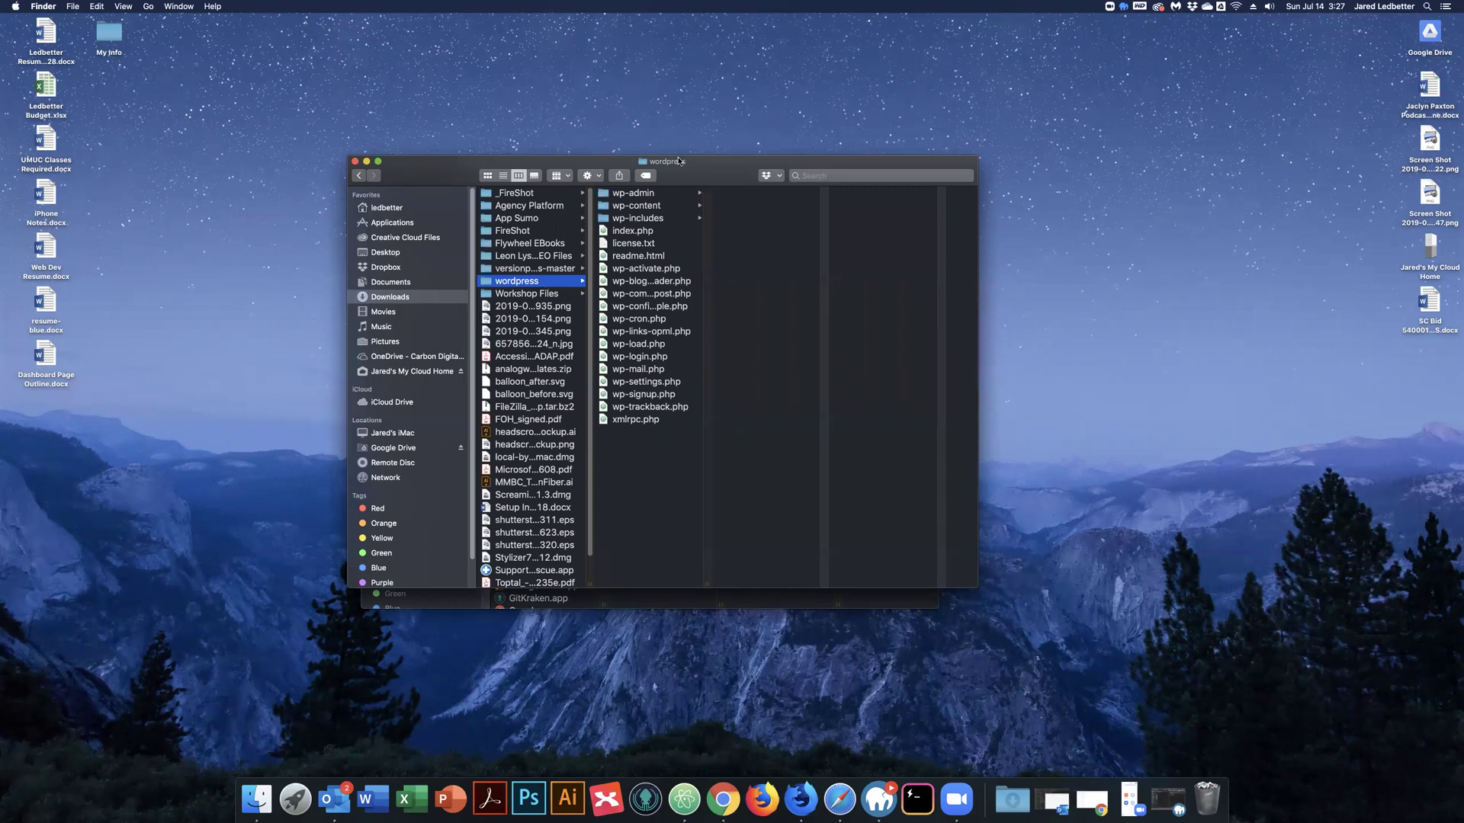
left_click_drag(678, 161, 1126, 235)
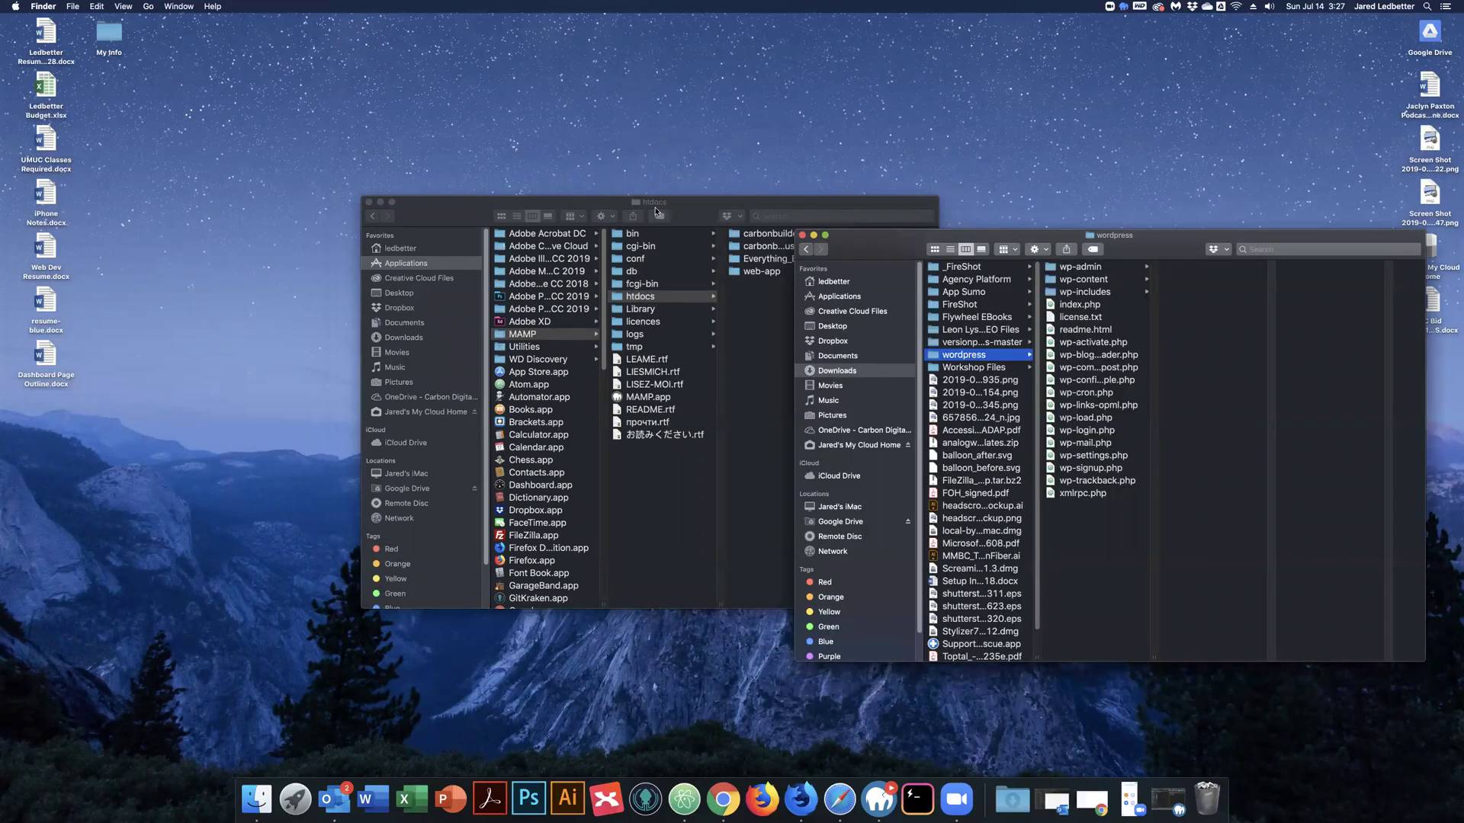
left_click(666, 567)
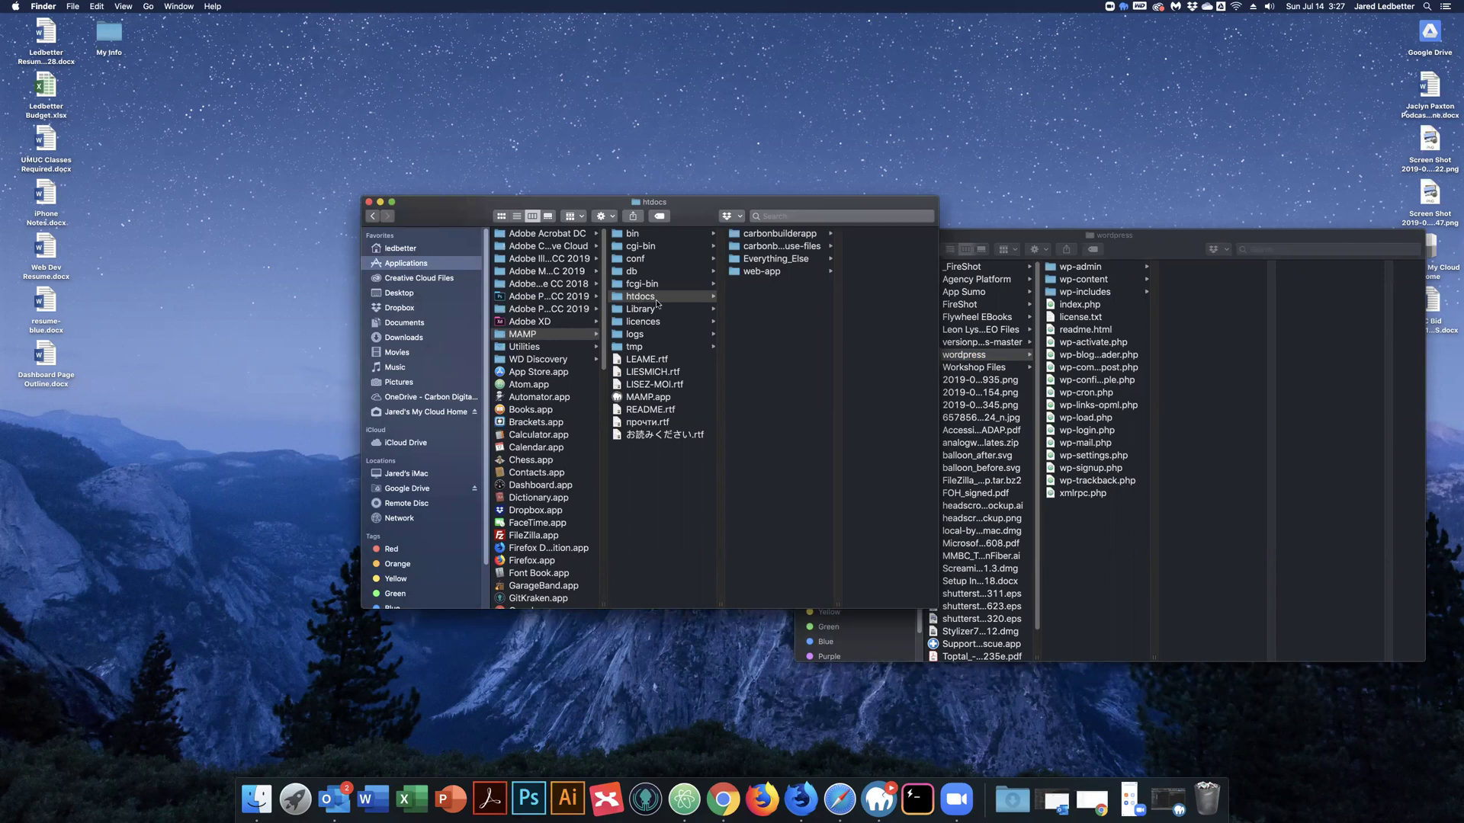
left_click(755, 328)
left_click_drag(961, 352, 810, 318)
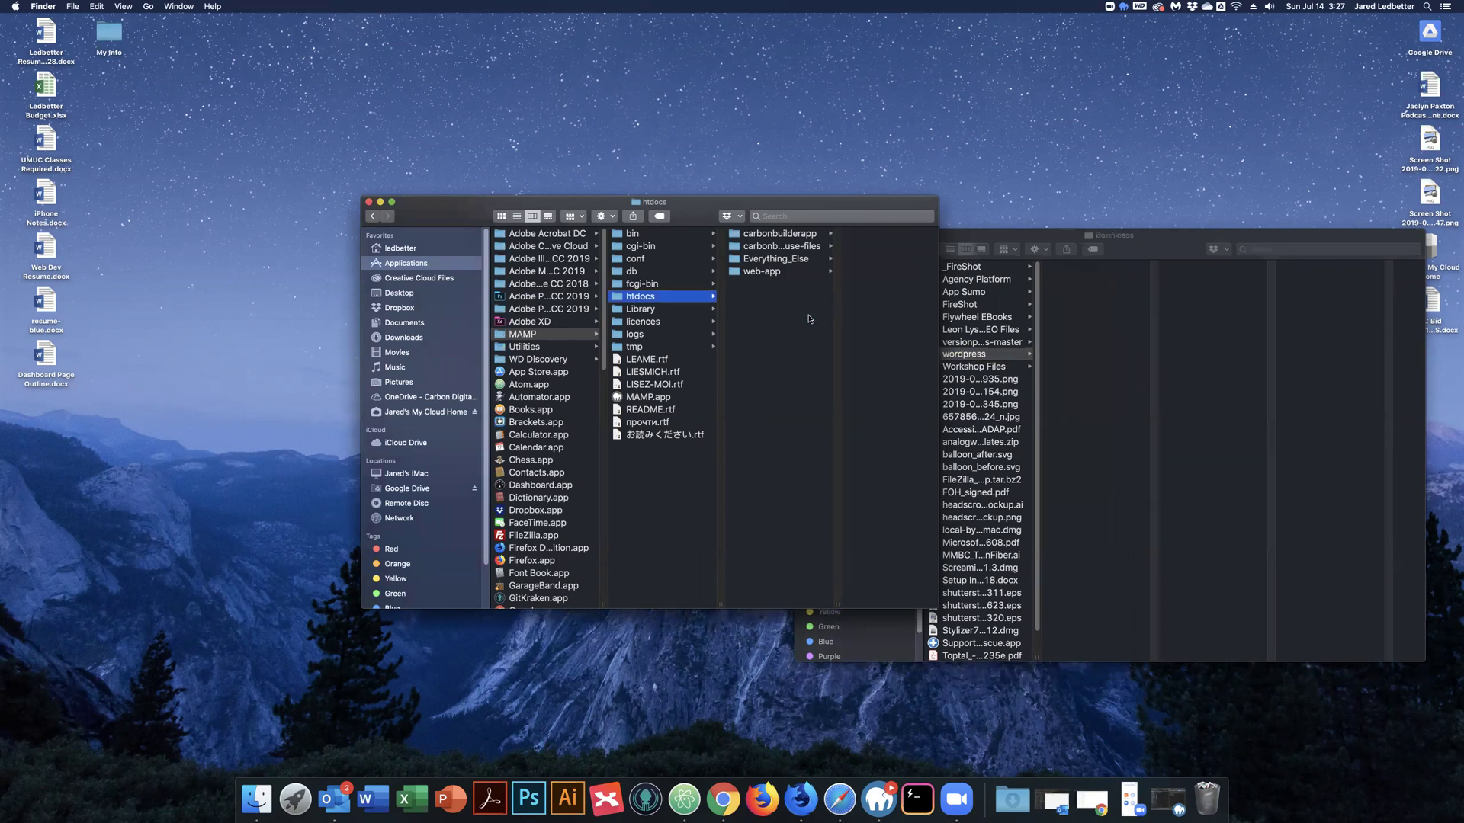
Rename the folder to wordpress_test and close the Downloads window.
right_click(763, 284)
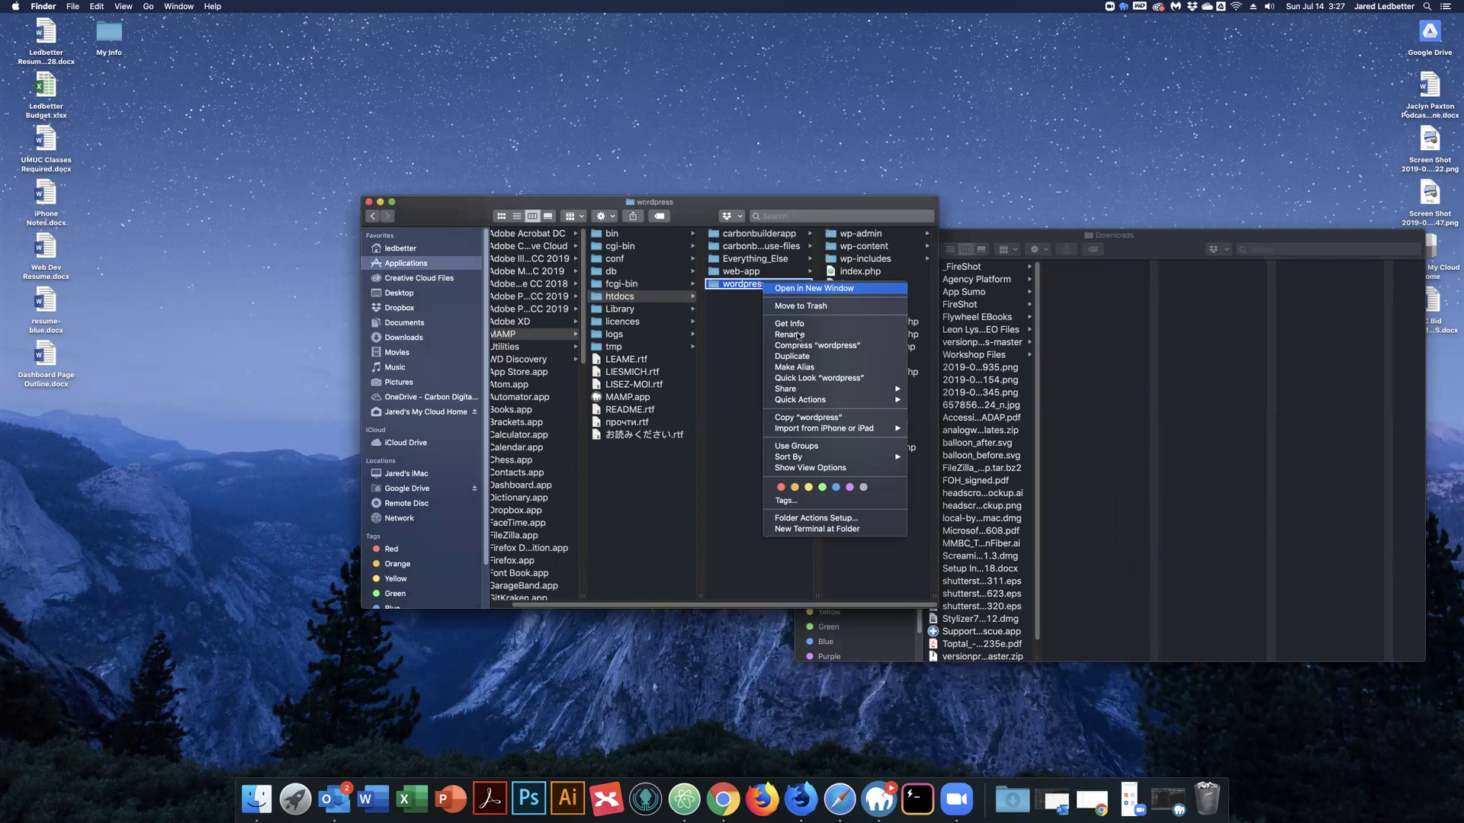
left_click(790, 334)
key("Right")
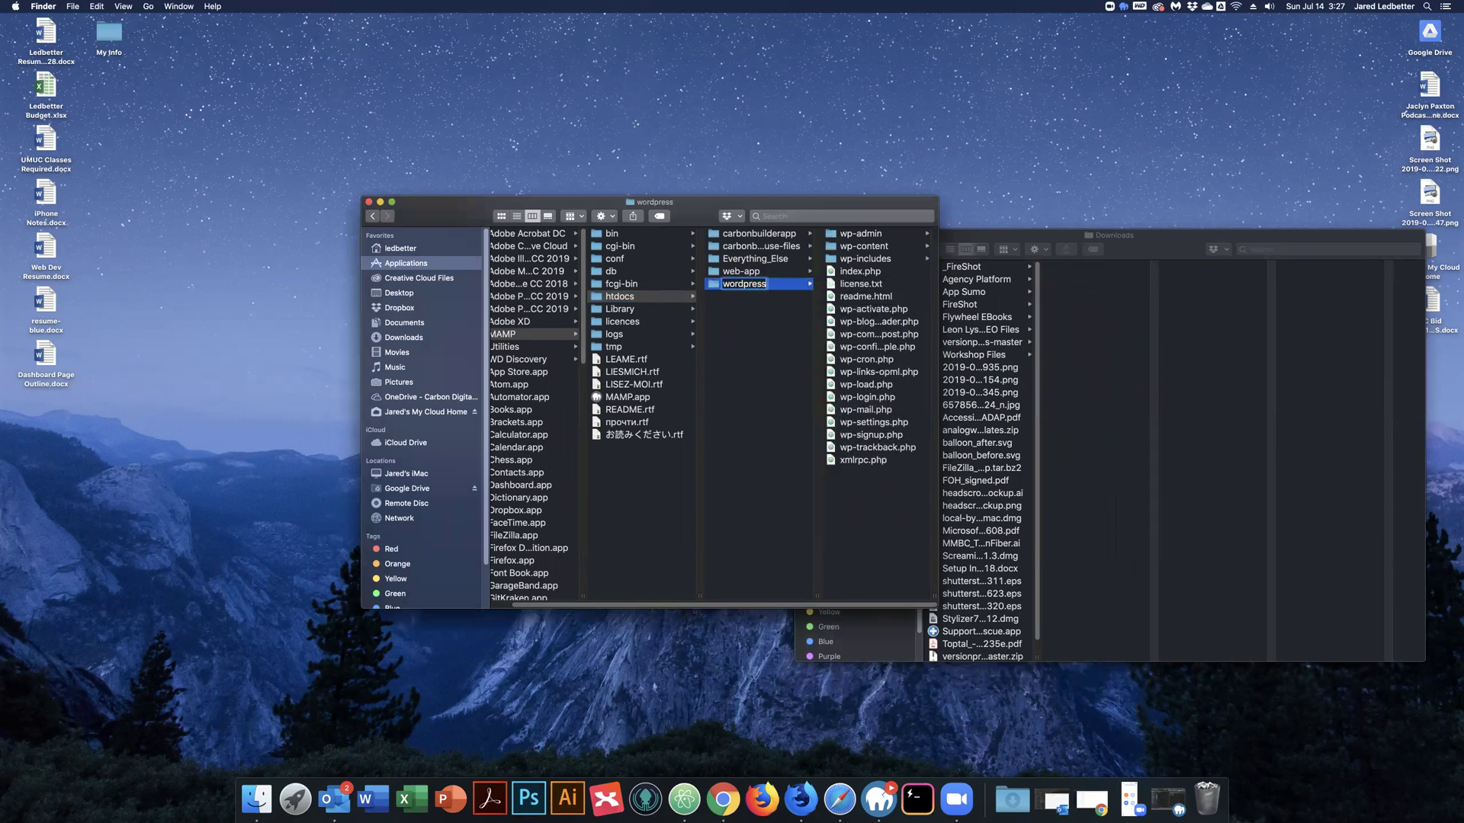
type("_test")
key("Return")
left_click_drag(1224, 243, 889, 201)
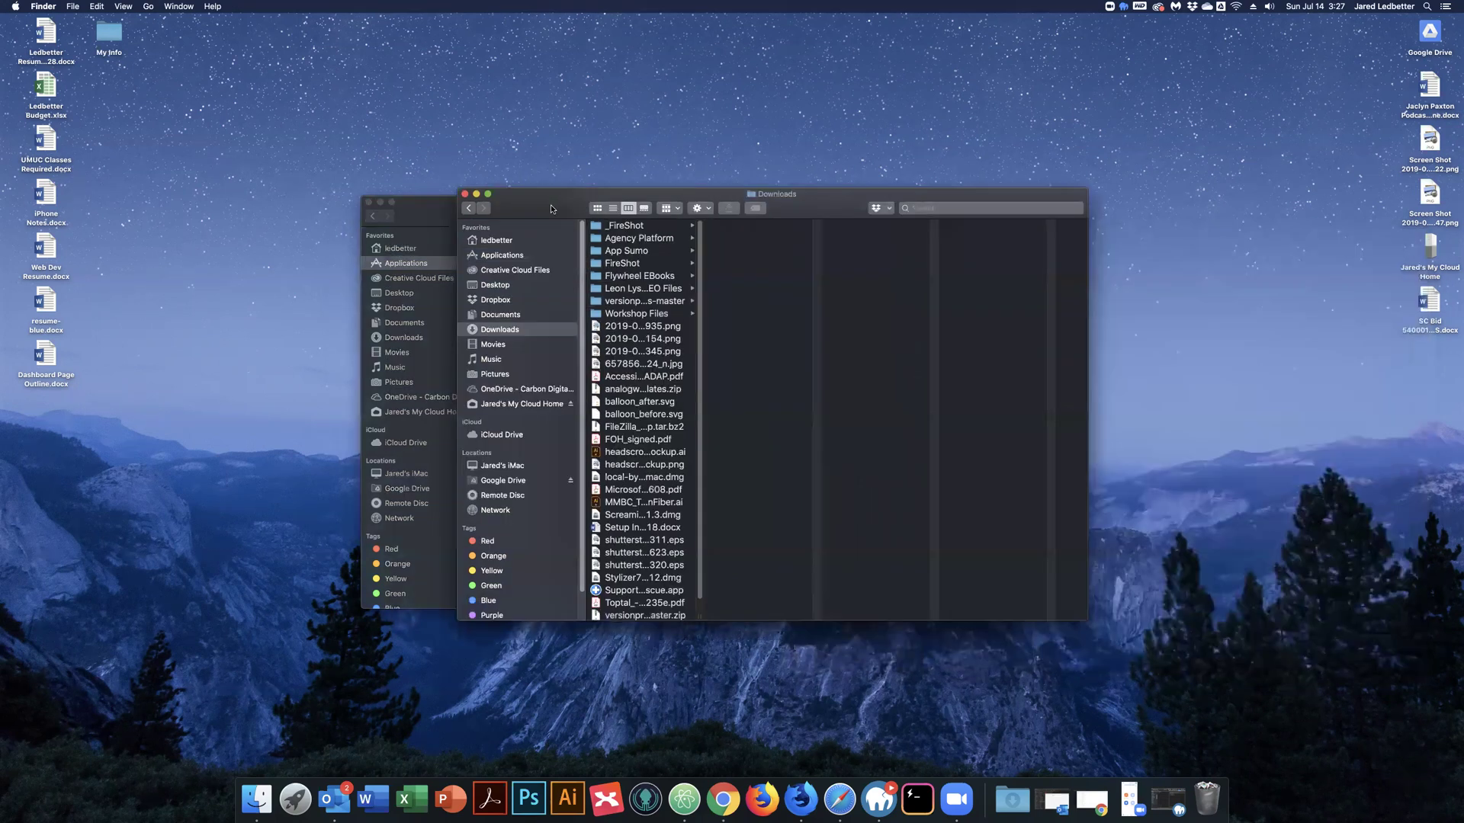
left_click(464, 195)
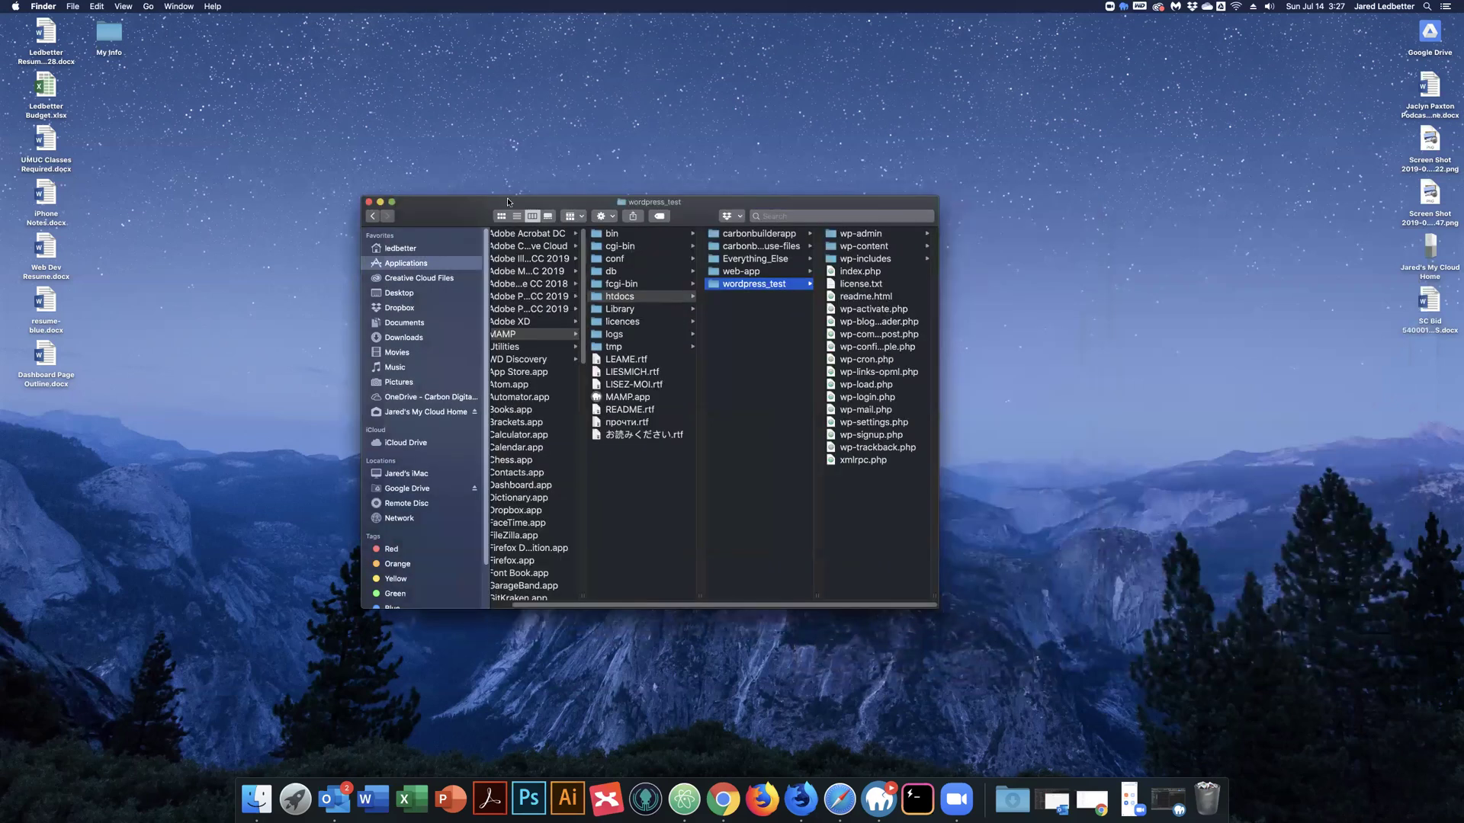
left_click_drag(508, 202, 513, 193)
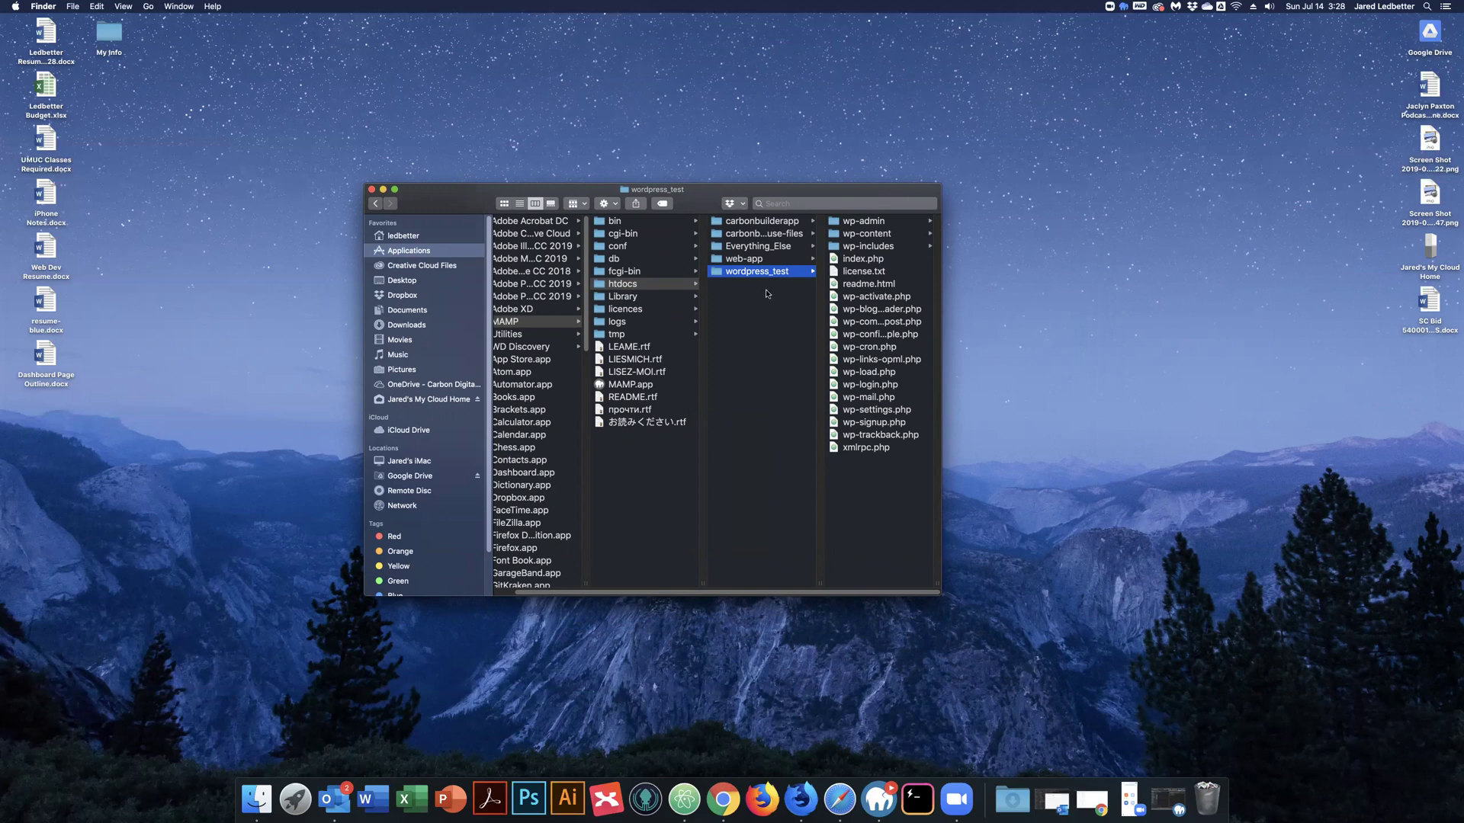
Stop the Apache and MySQL servers in MAMP PRO and minimise its window.
left_click(772, 326)
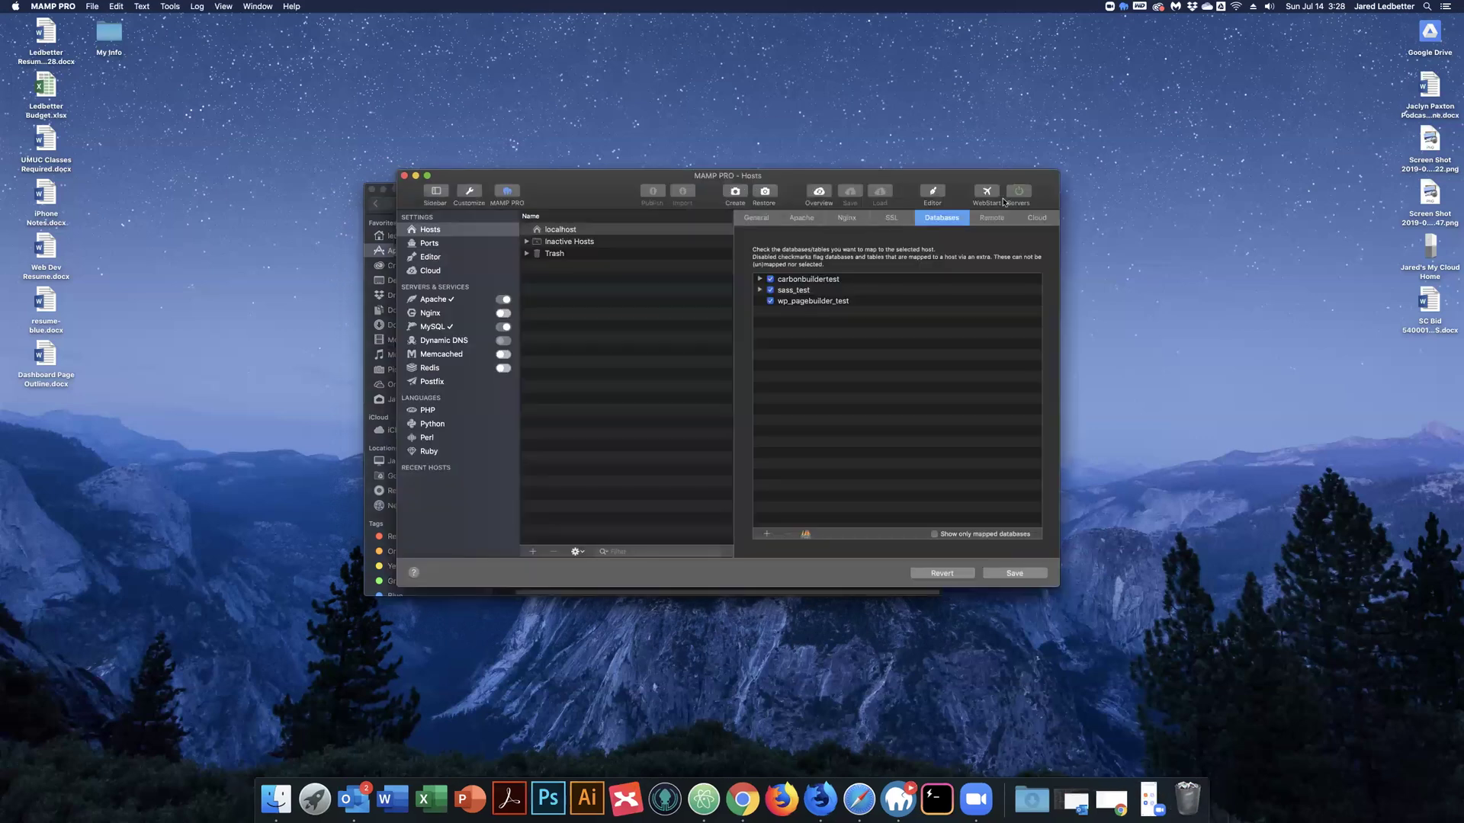
left_click(1020, 194)
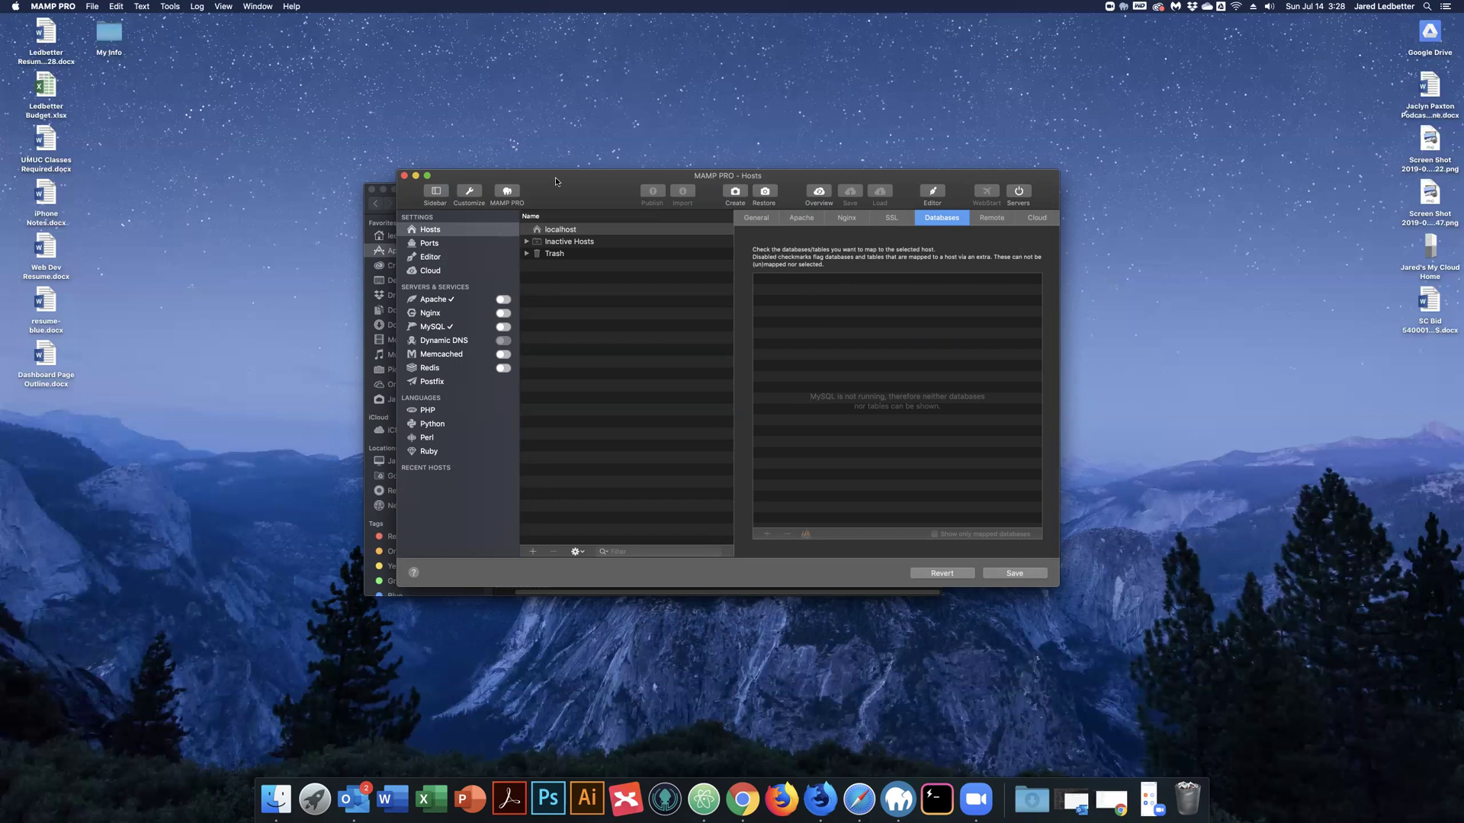
left_click(416, 178)
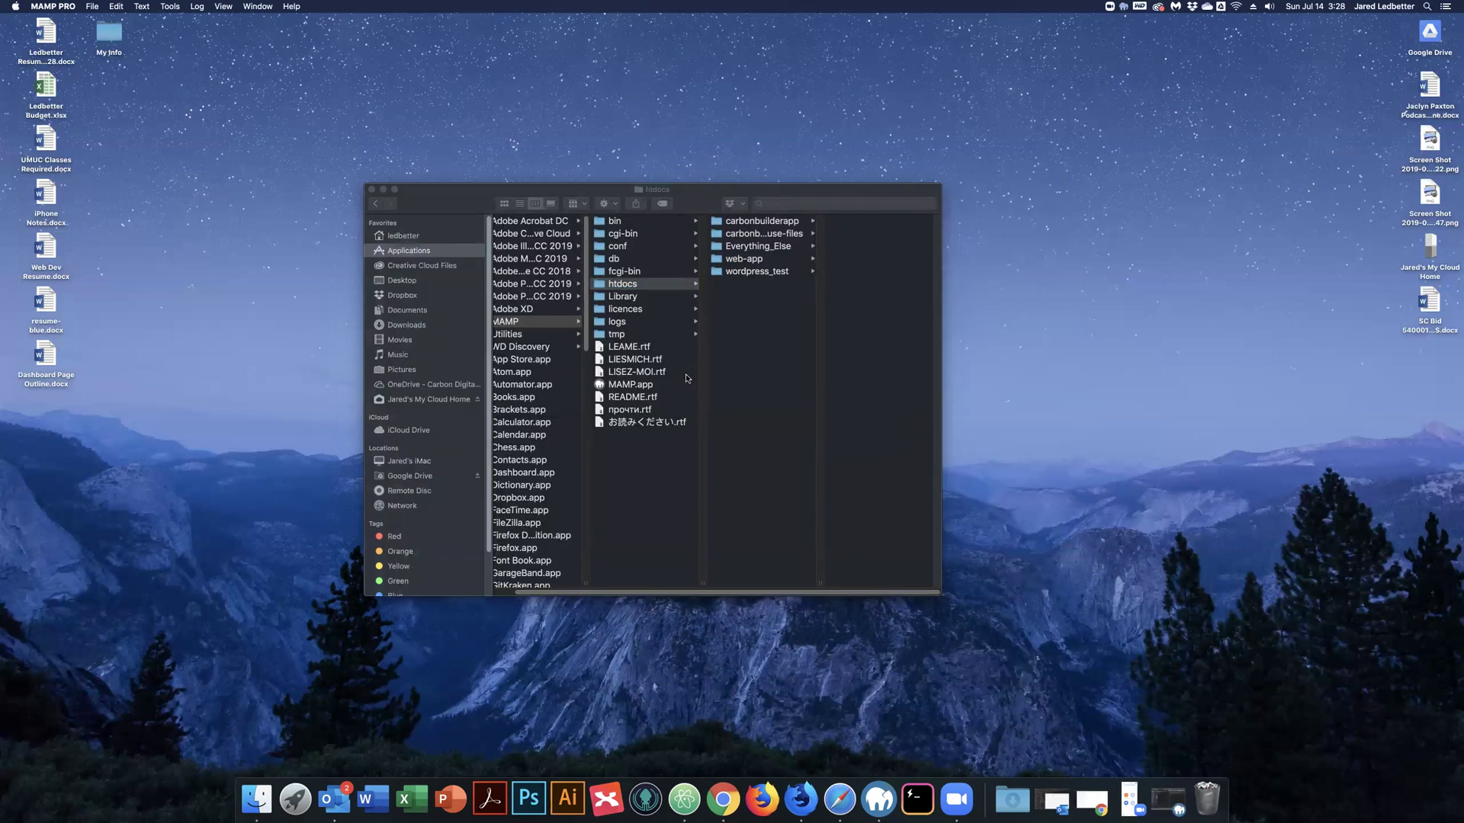
Browse from htdocs into the wordpress_test folder in Finder.
left_click(750, 352)
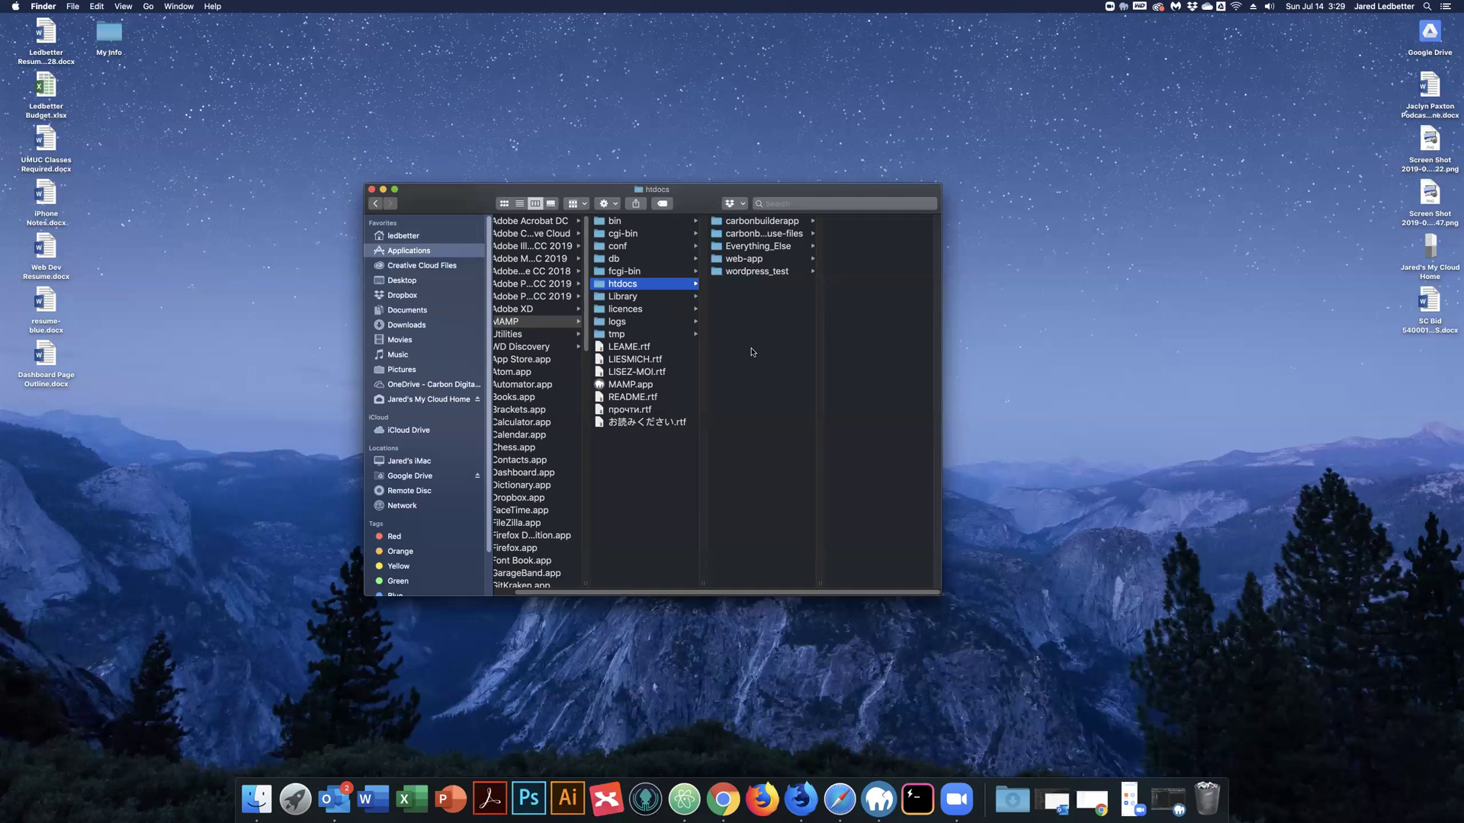
left_click(644, 423)
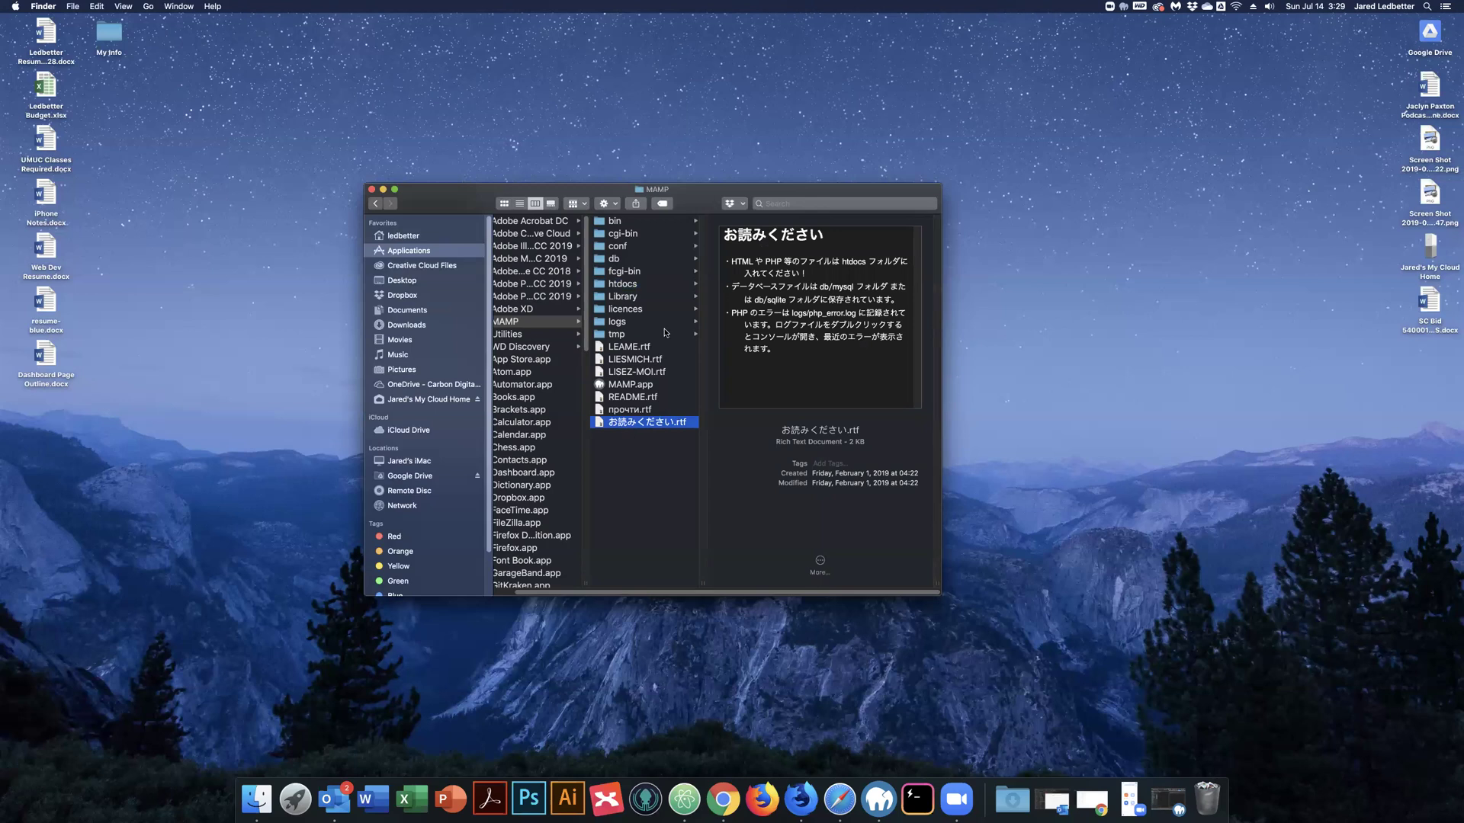
left_click(623, 285)
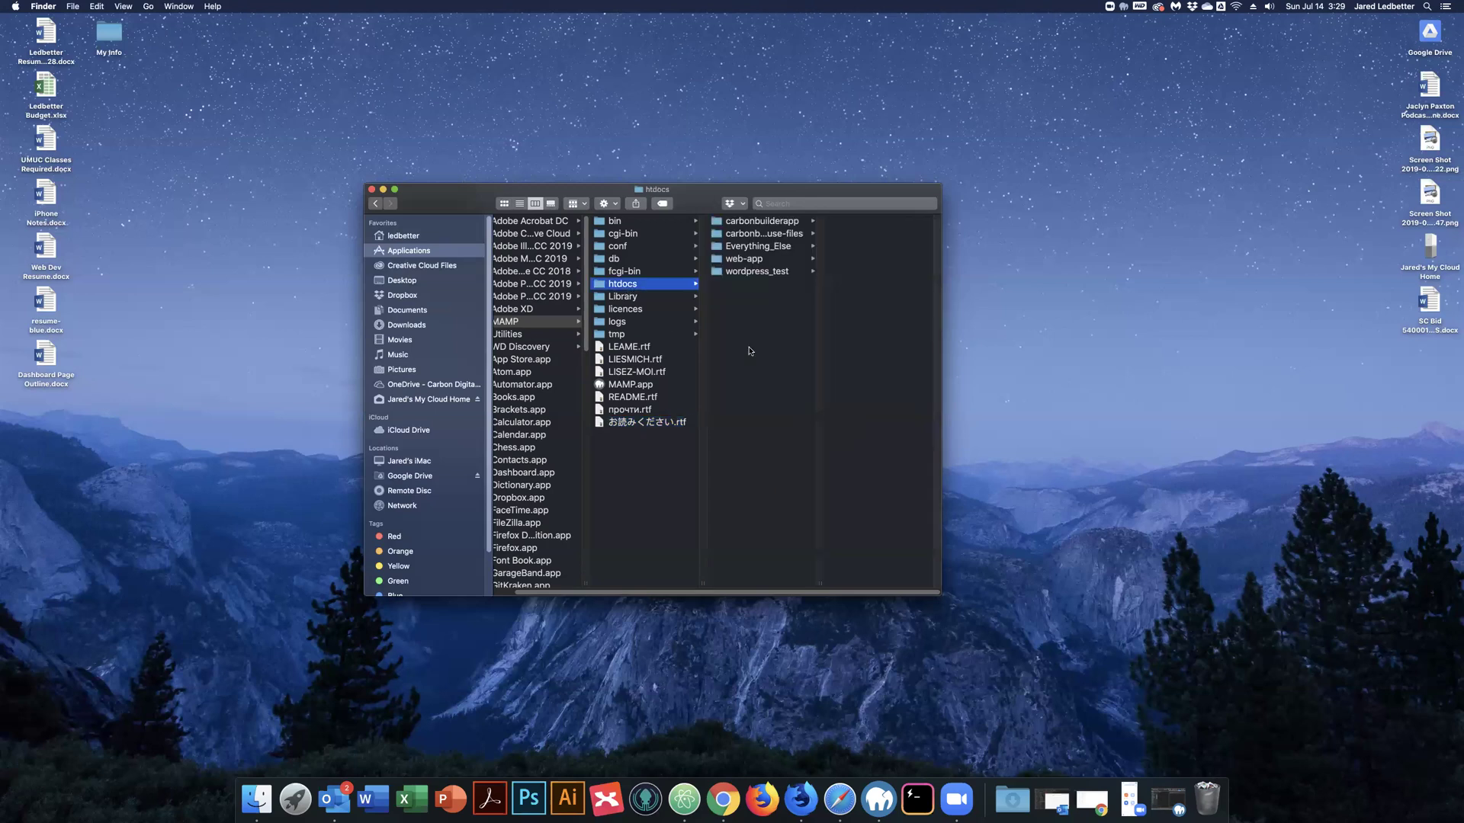
left_click(741, 274)
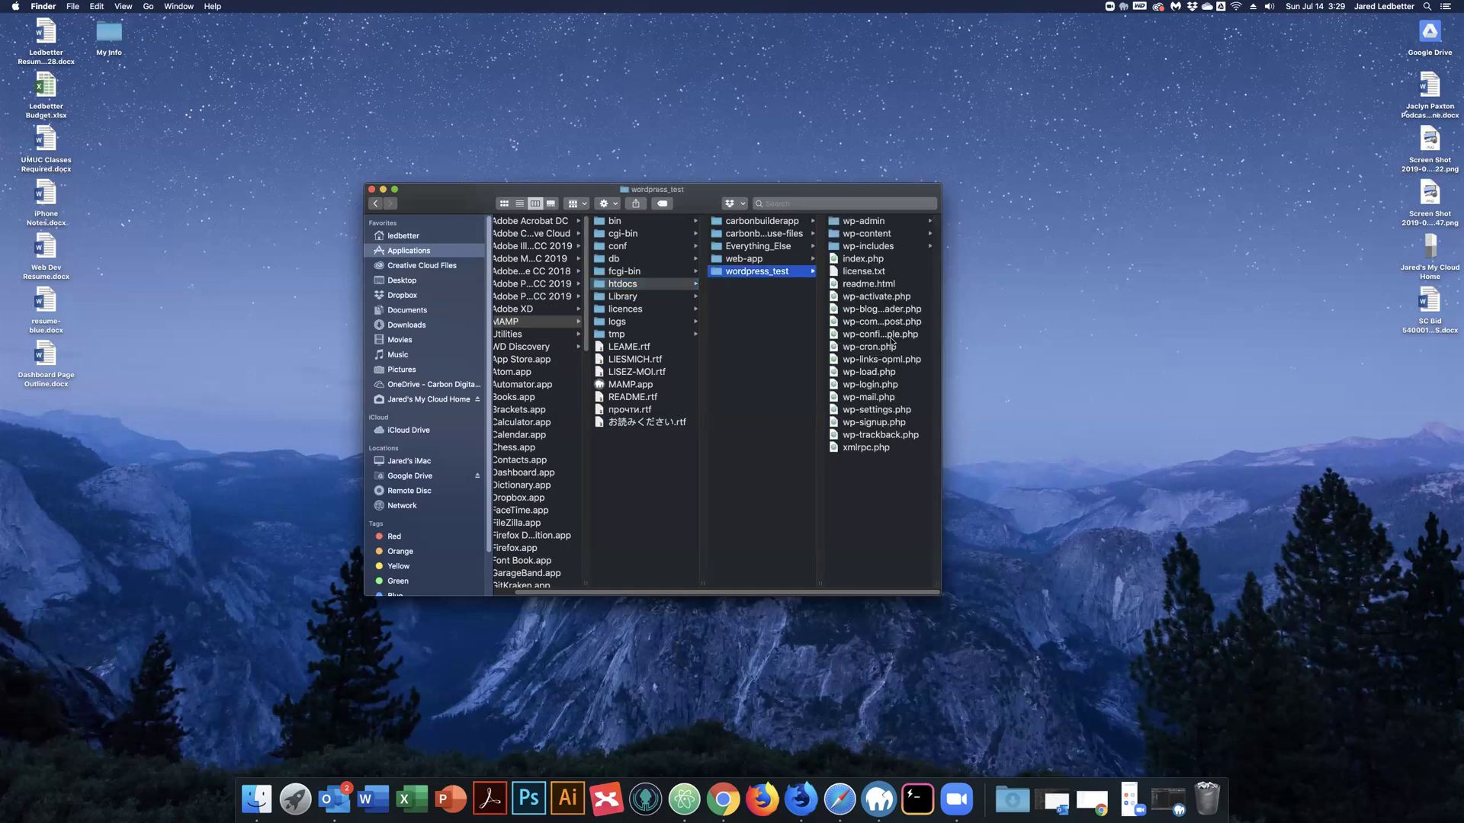
Duplicate wp-config-sample.php and rename the copy to wp-config.php.
left_click(871, 337)
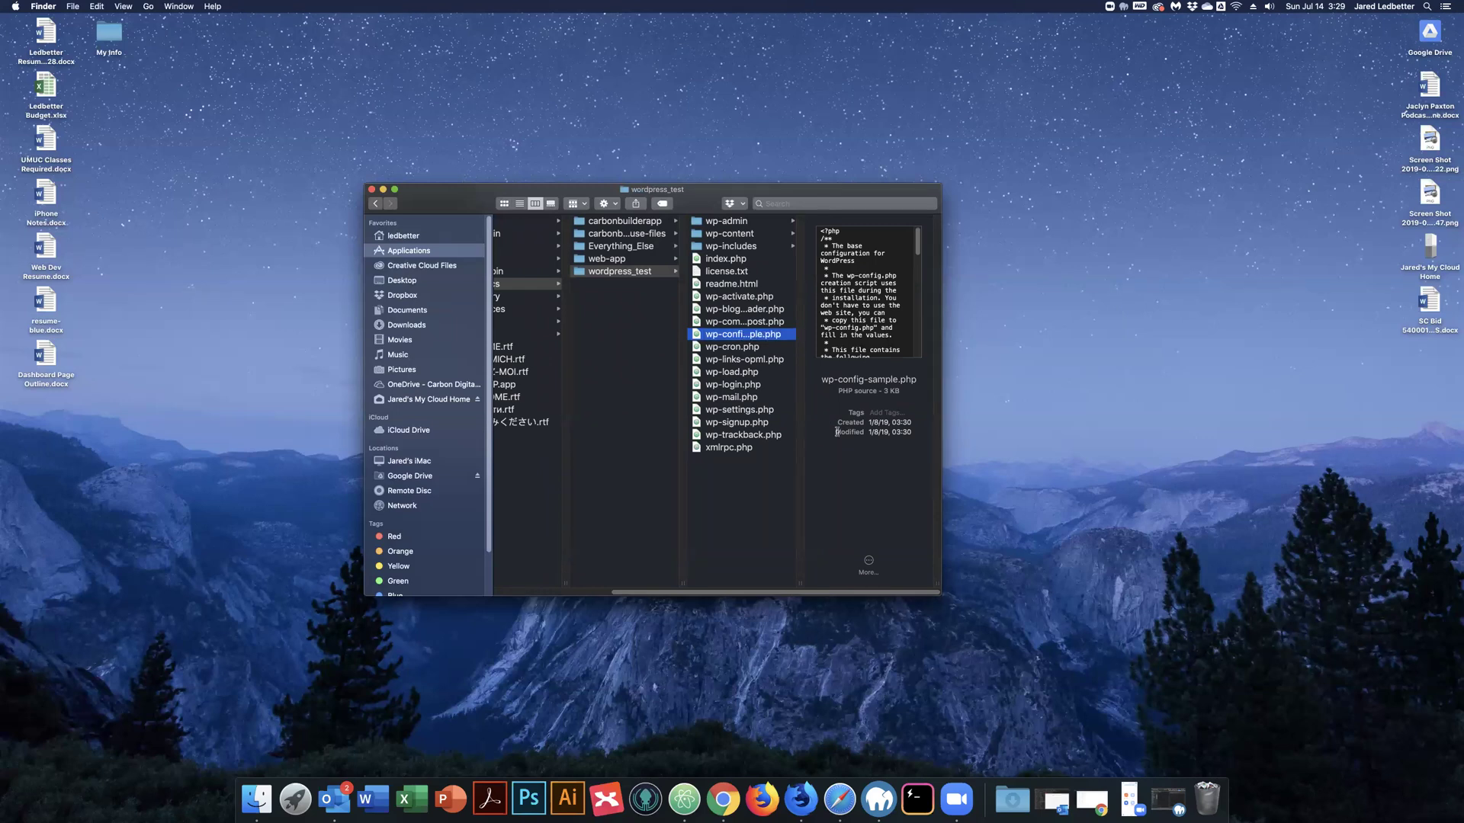
key("super+d")
right_click(741, 334)
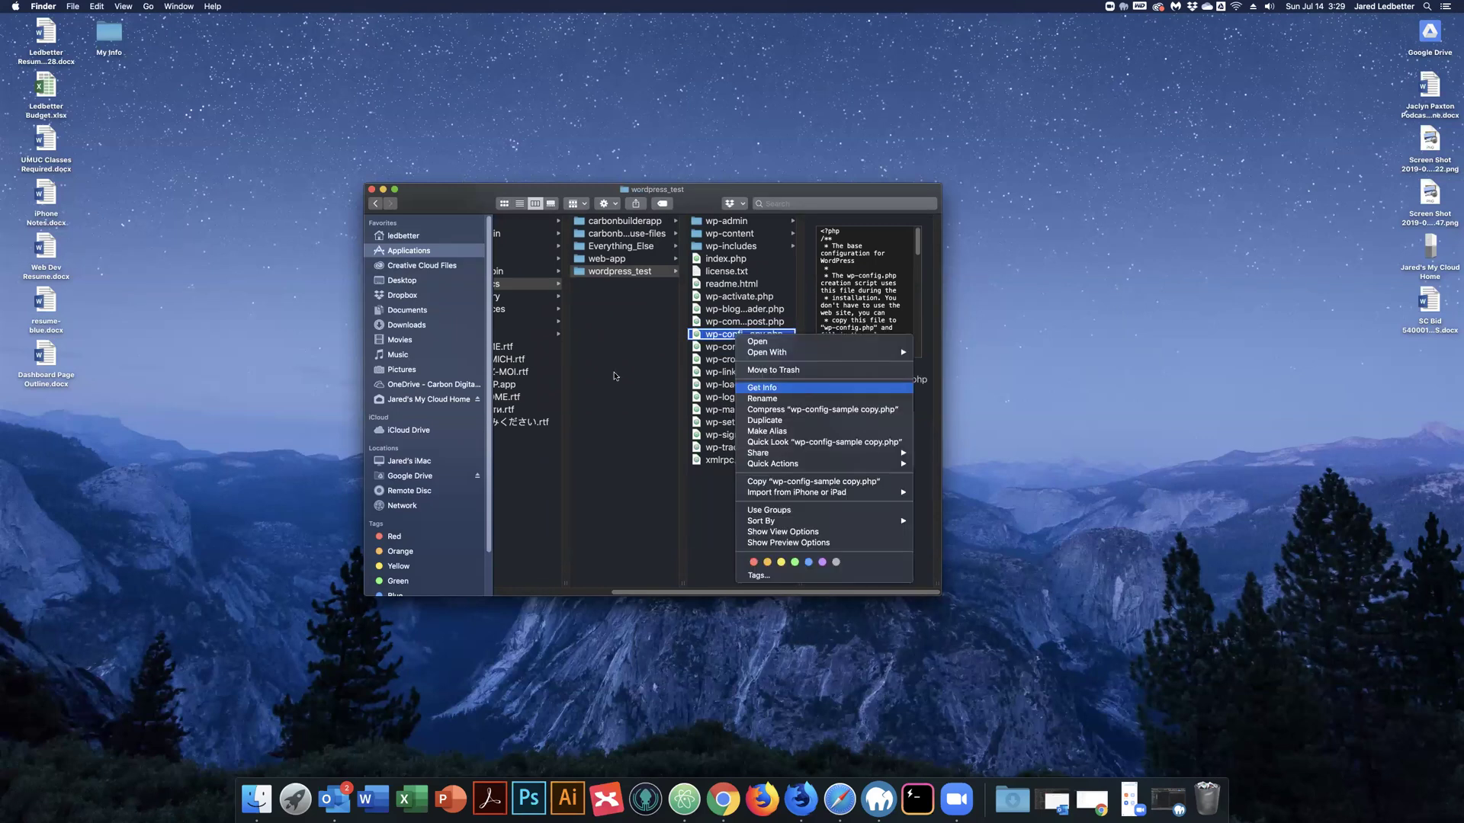
left_click(800, 396)
left_click(715, 345)
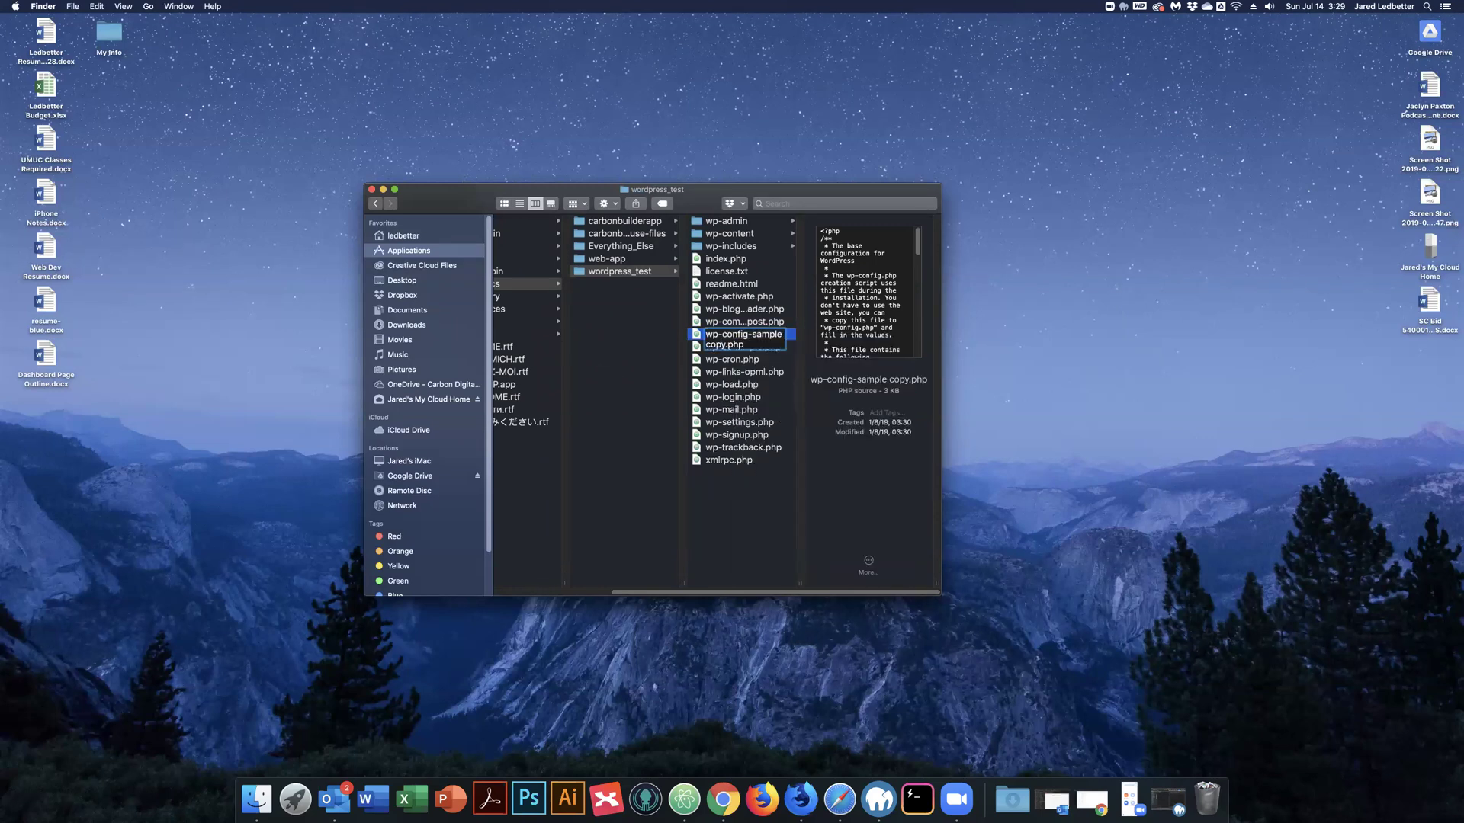
key("BackSpace")
key("BackSpace")
key("BackSpace")
key("BackSpace")
key("BackSpace")
key("BackSpace")
key("BackSpace")
key("BackSpace")
key("BackSpace")
key("BackSpace")
key("BackSpace")
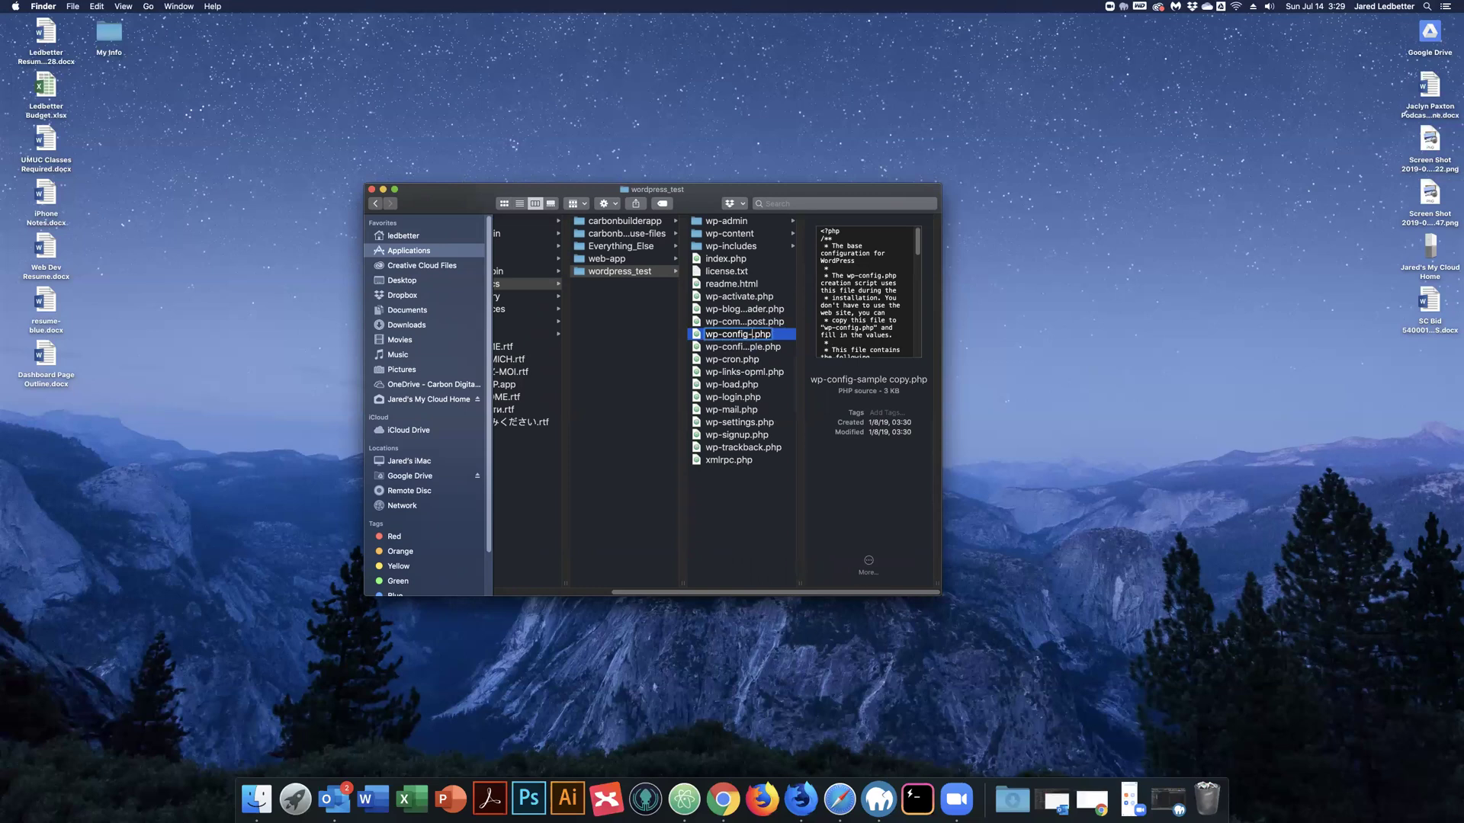
key("BackSpace")
key("Return")
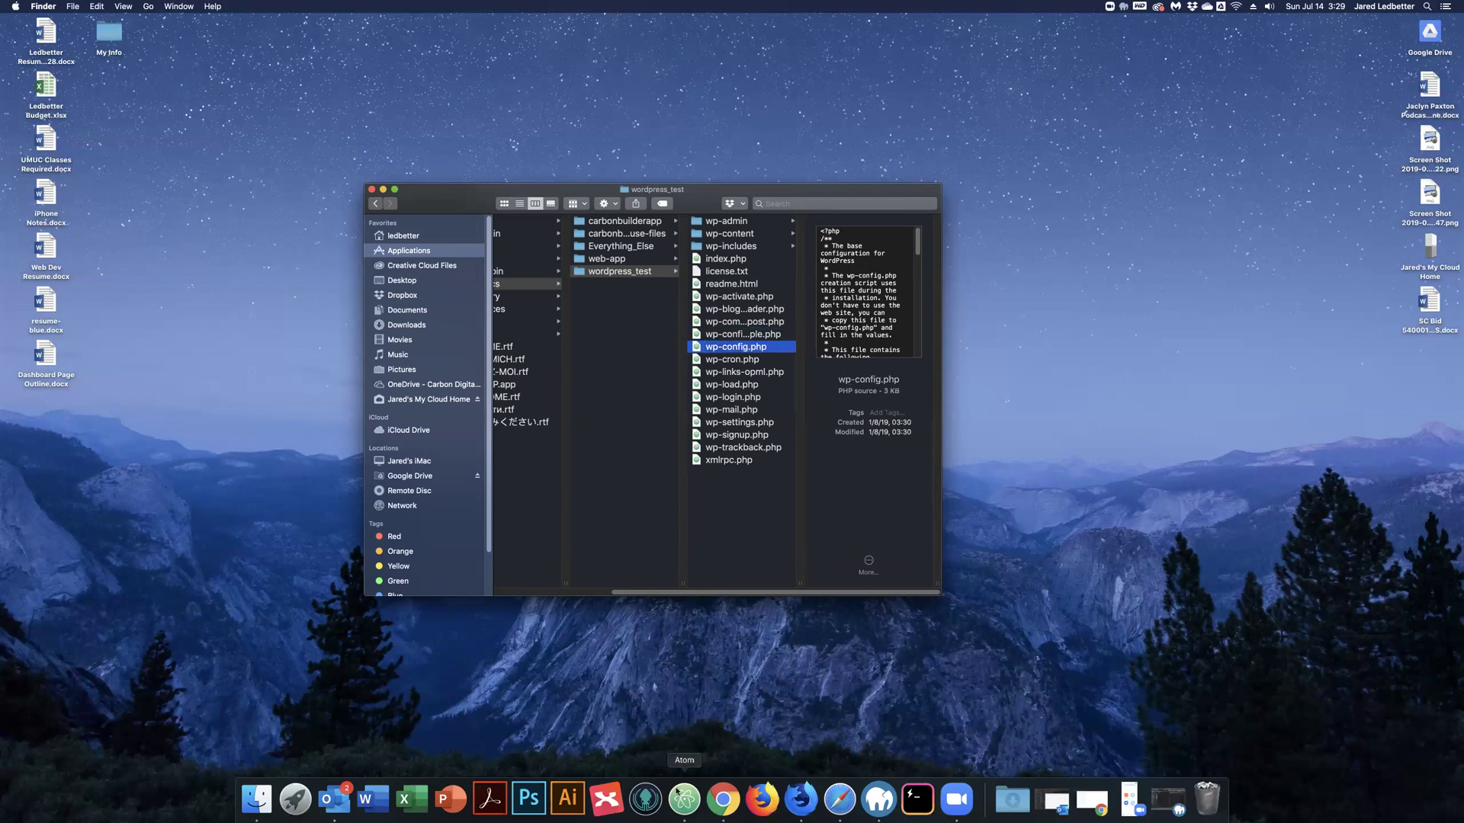
Open wp-config.php in Atom and review its DB_NAME, DB_USER and DB_PASSWORD lines.
double_click(715, 349)
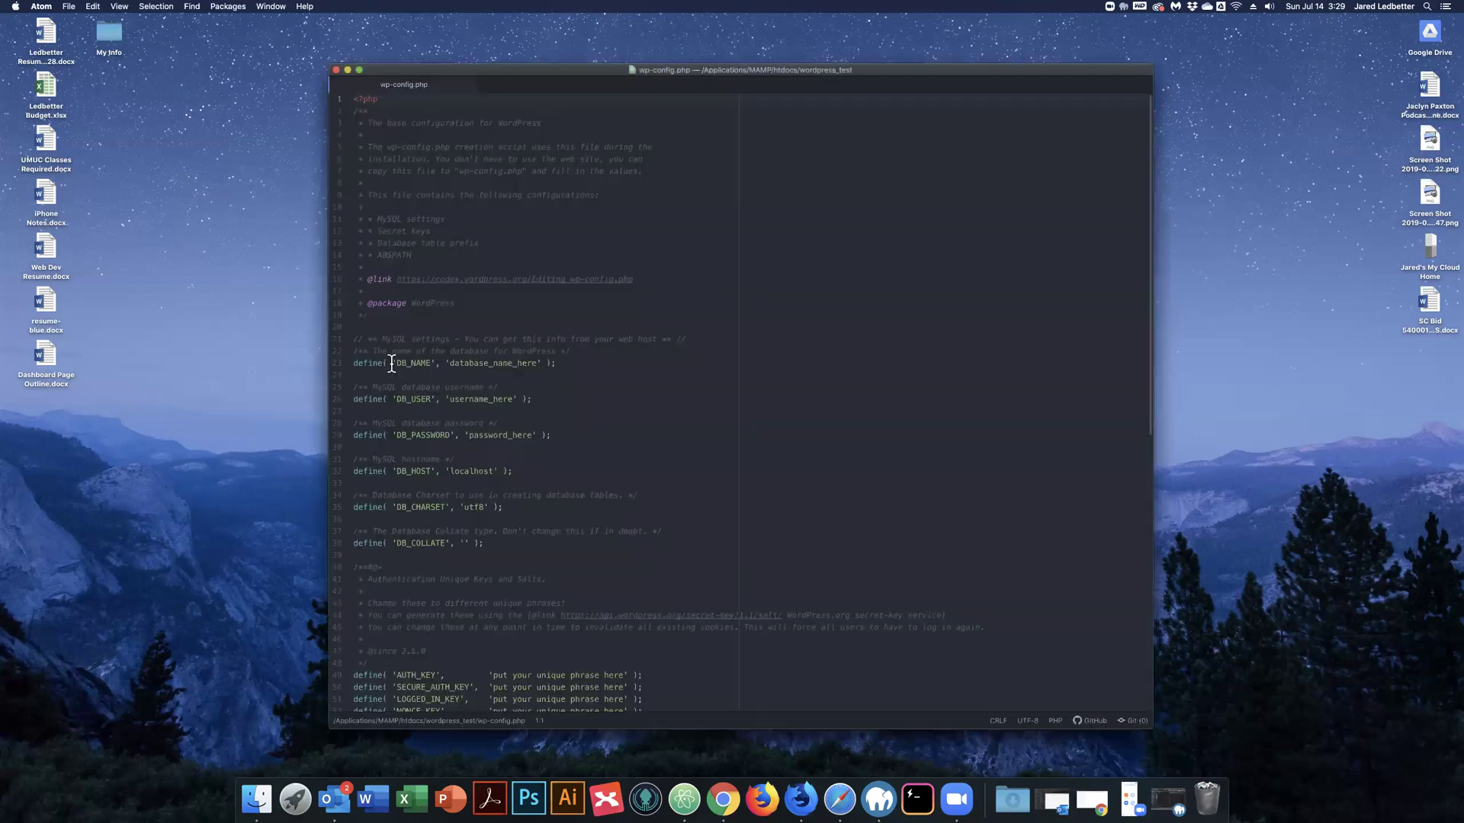
left_click_drag(392, 363, 353, 388)
left_click(494, 428)
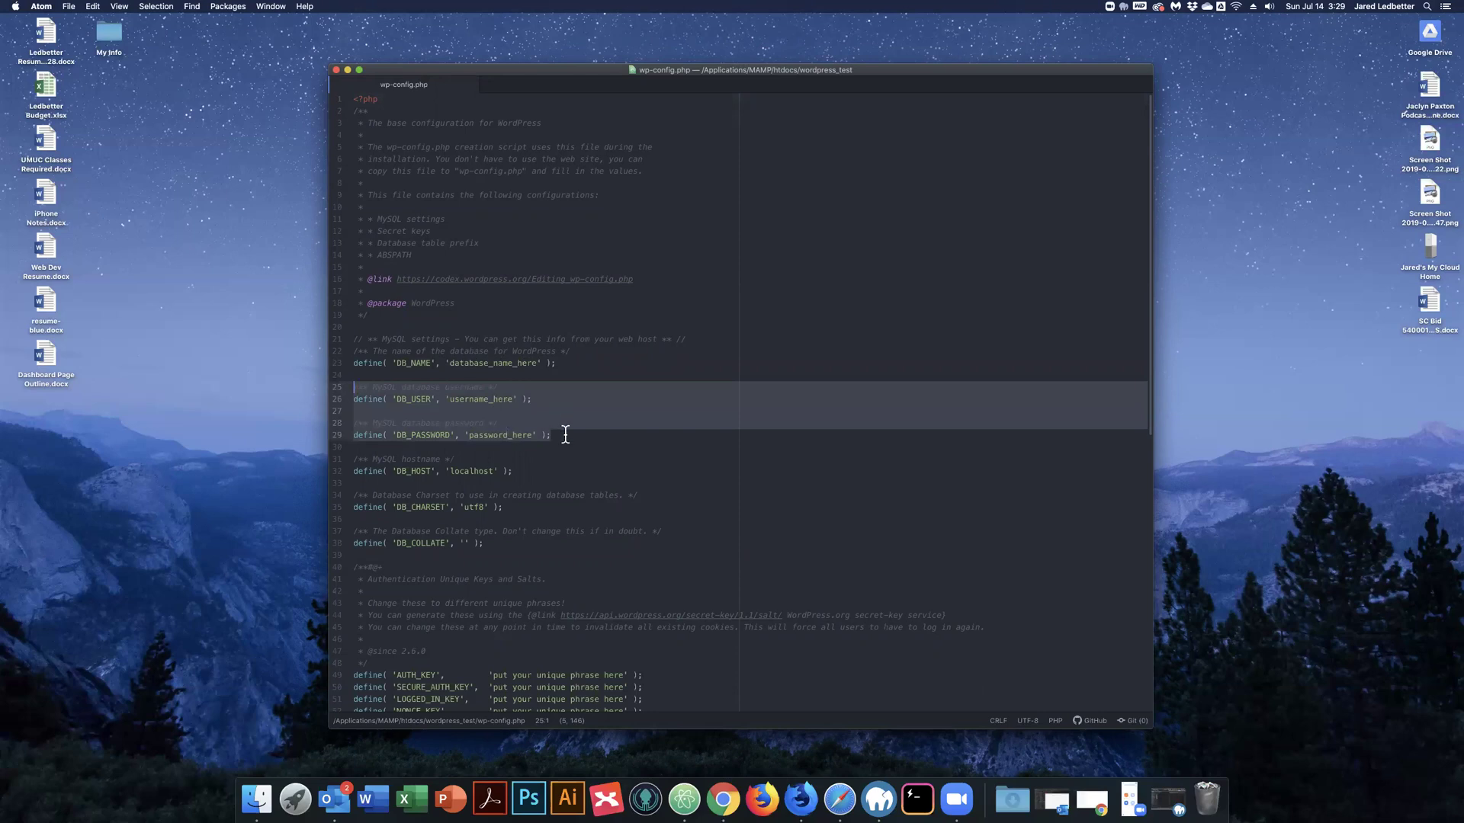
left_click(440, 339, "shift")
left_click(440, 339)
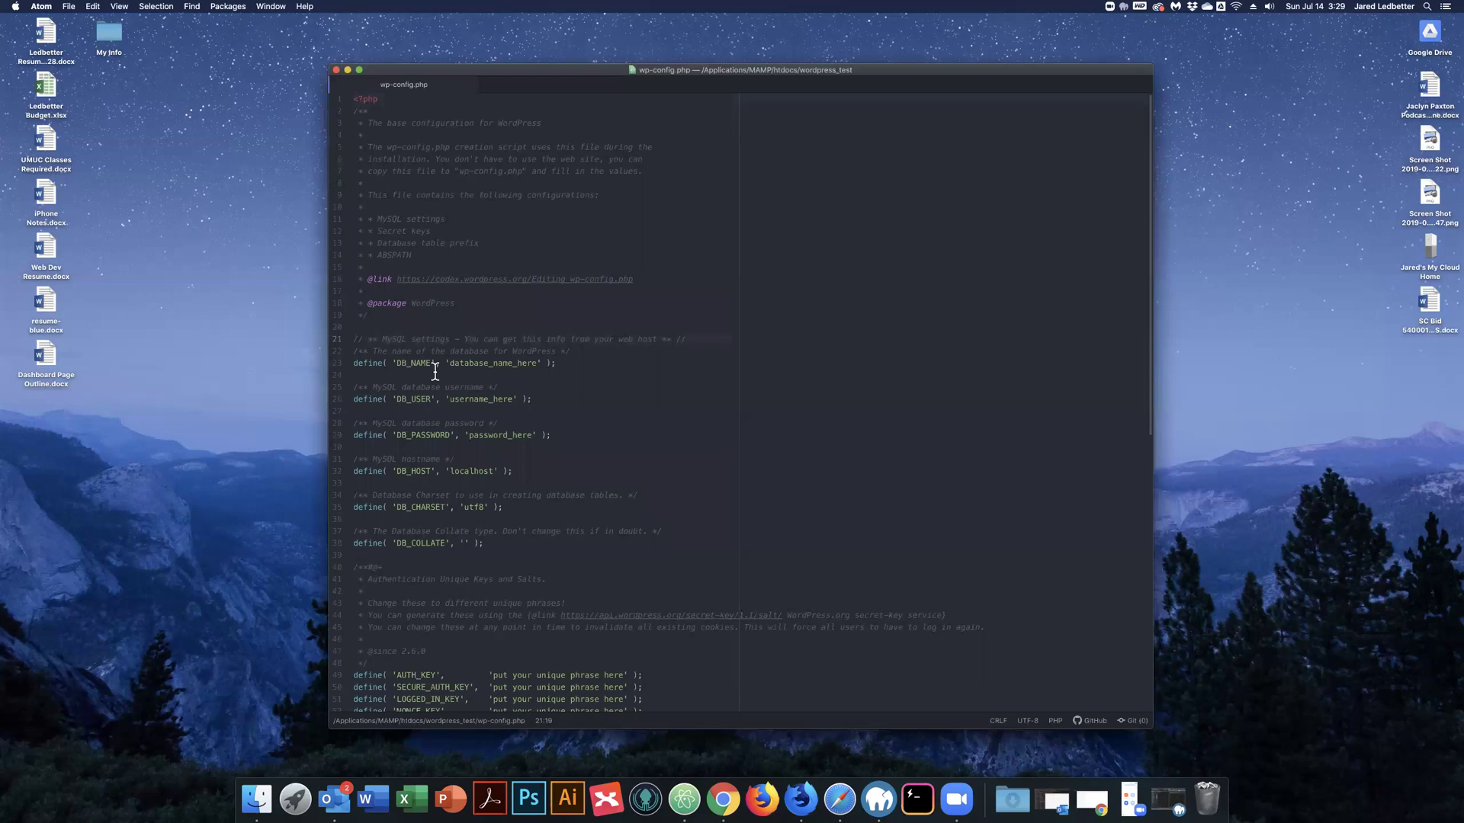
left_click(562, 434, "shift")
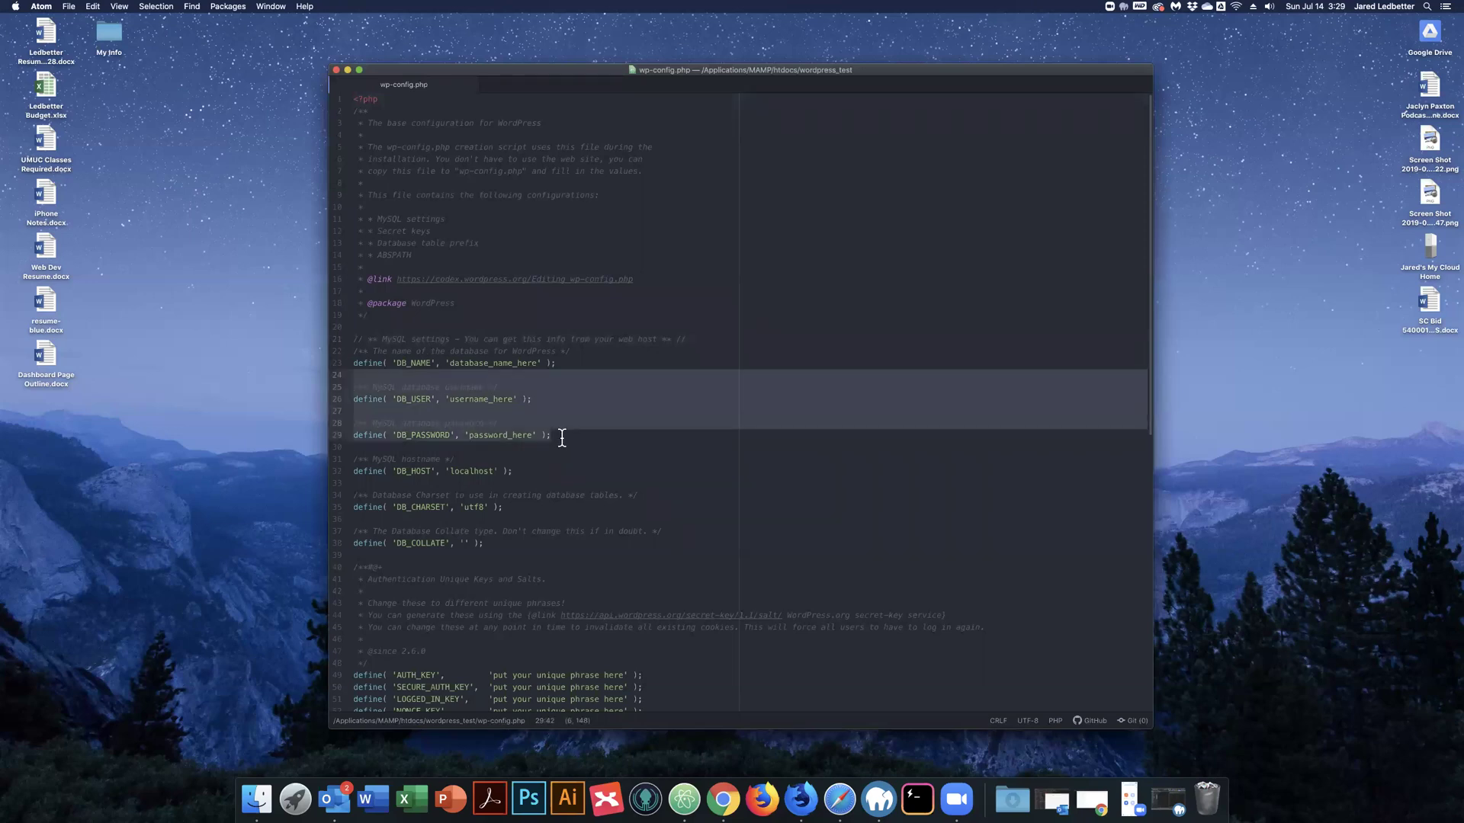
left_click(601, 441)
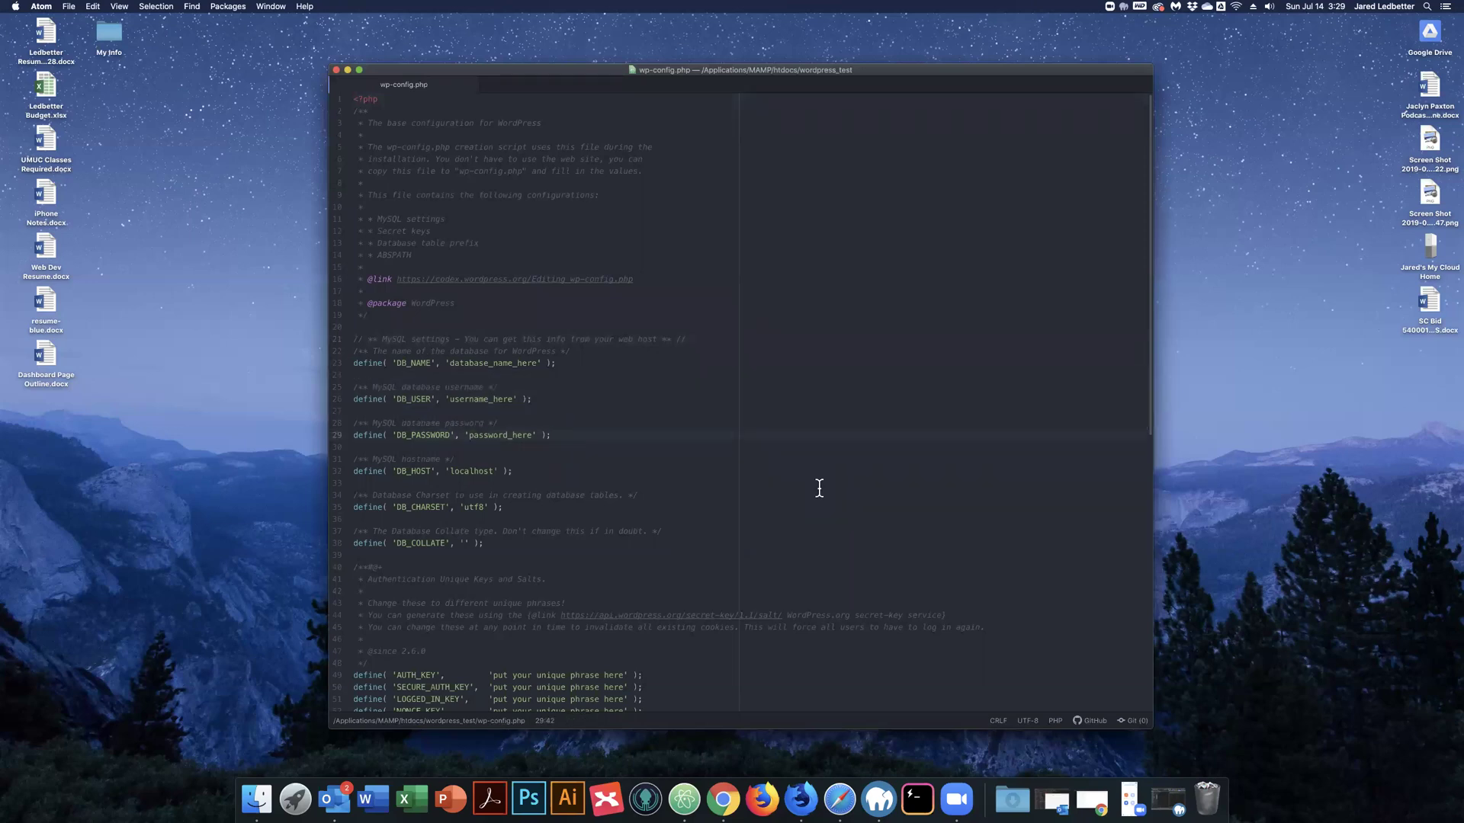
left_click(879, 799)
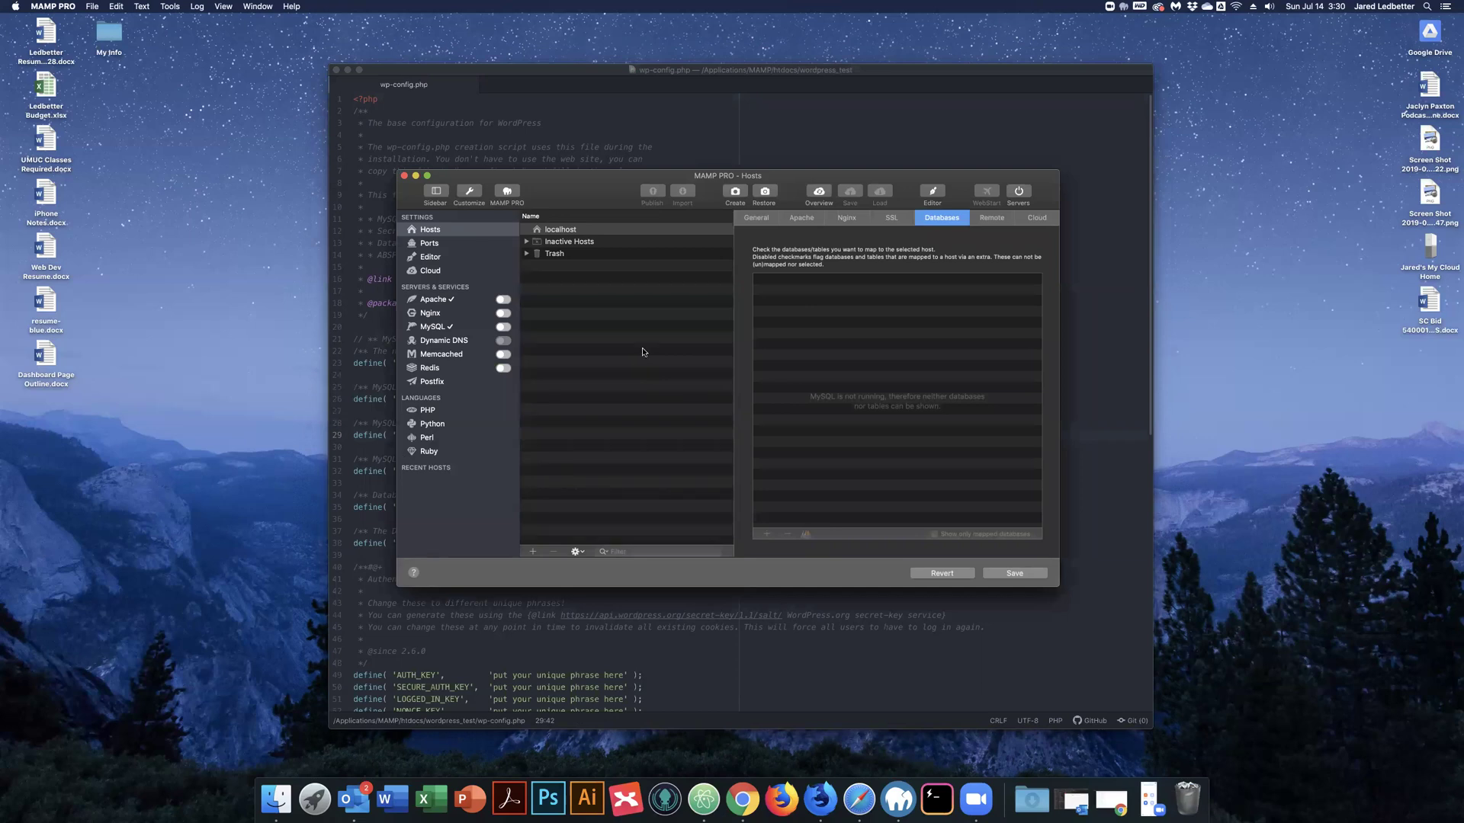
Start Apache and MySQL via Save & start, then show localhost's General settings.
left_click(1019, 192)
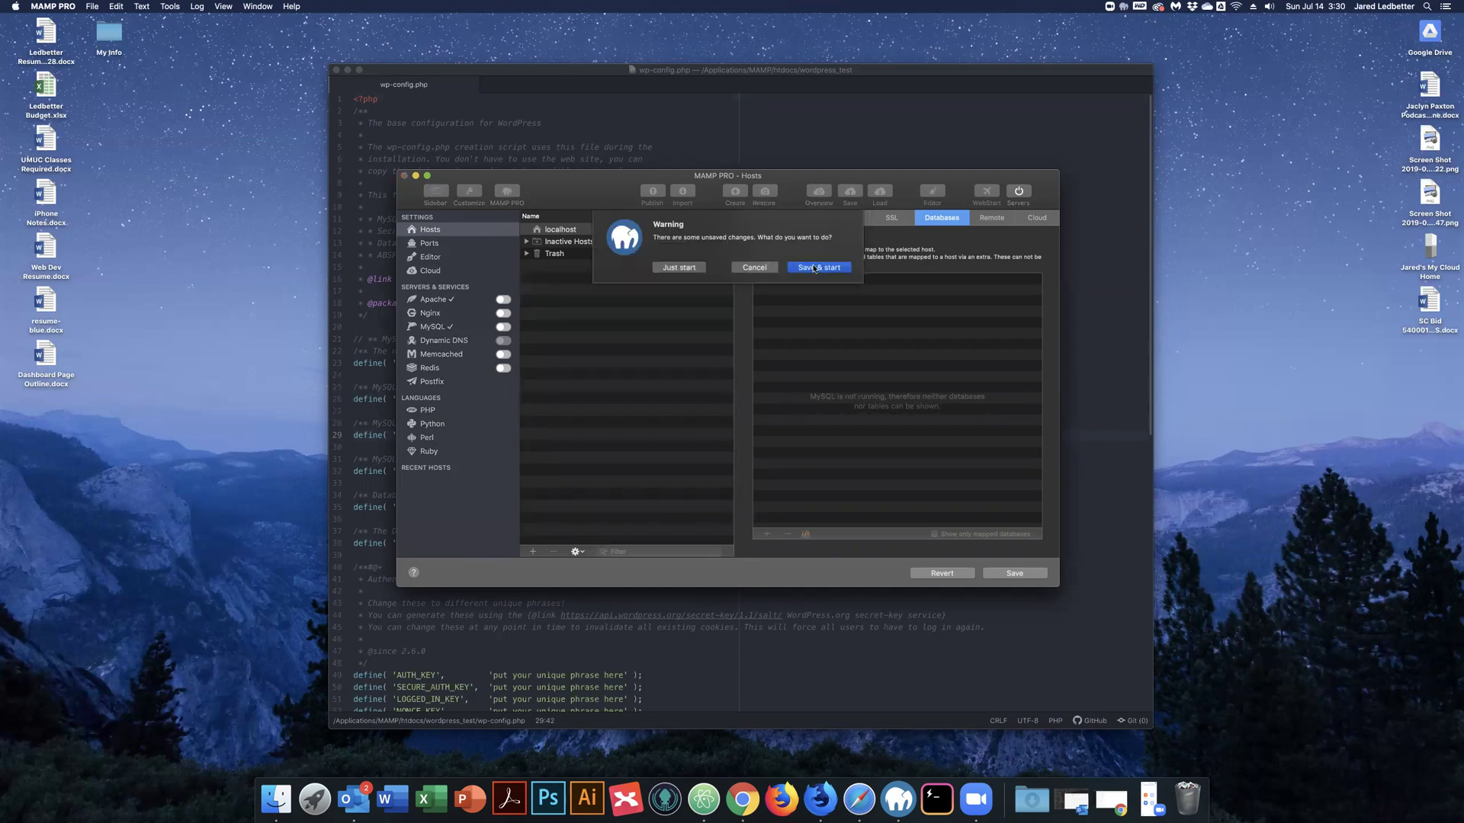
left_click(679, 267)
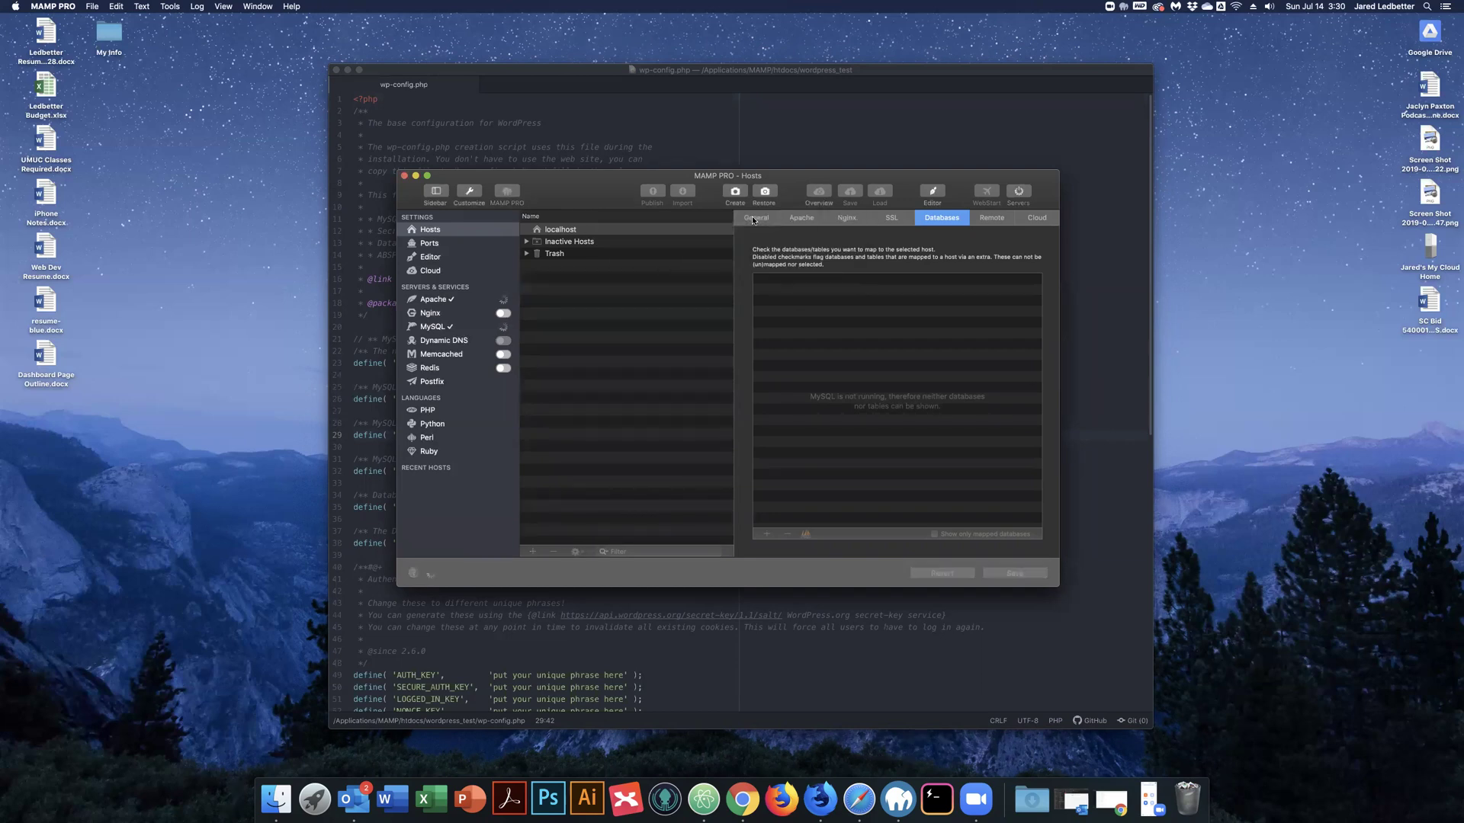
left_click(753, 218)
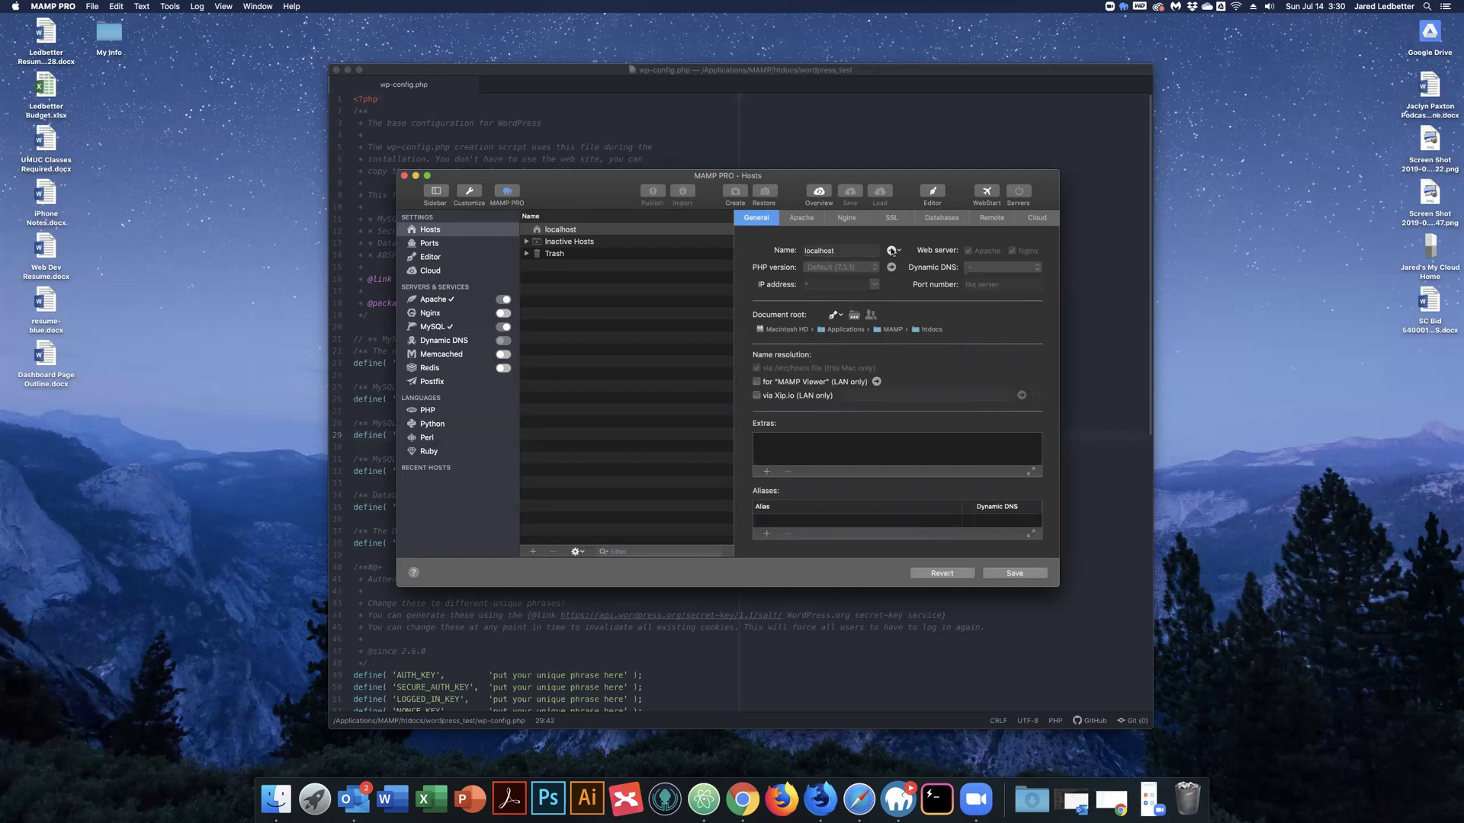
Open localhost/wordpress_test in Safari, see the database connection error, and close Safari.
left_click(890, 251)
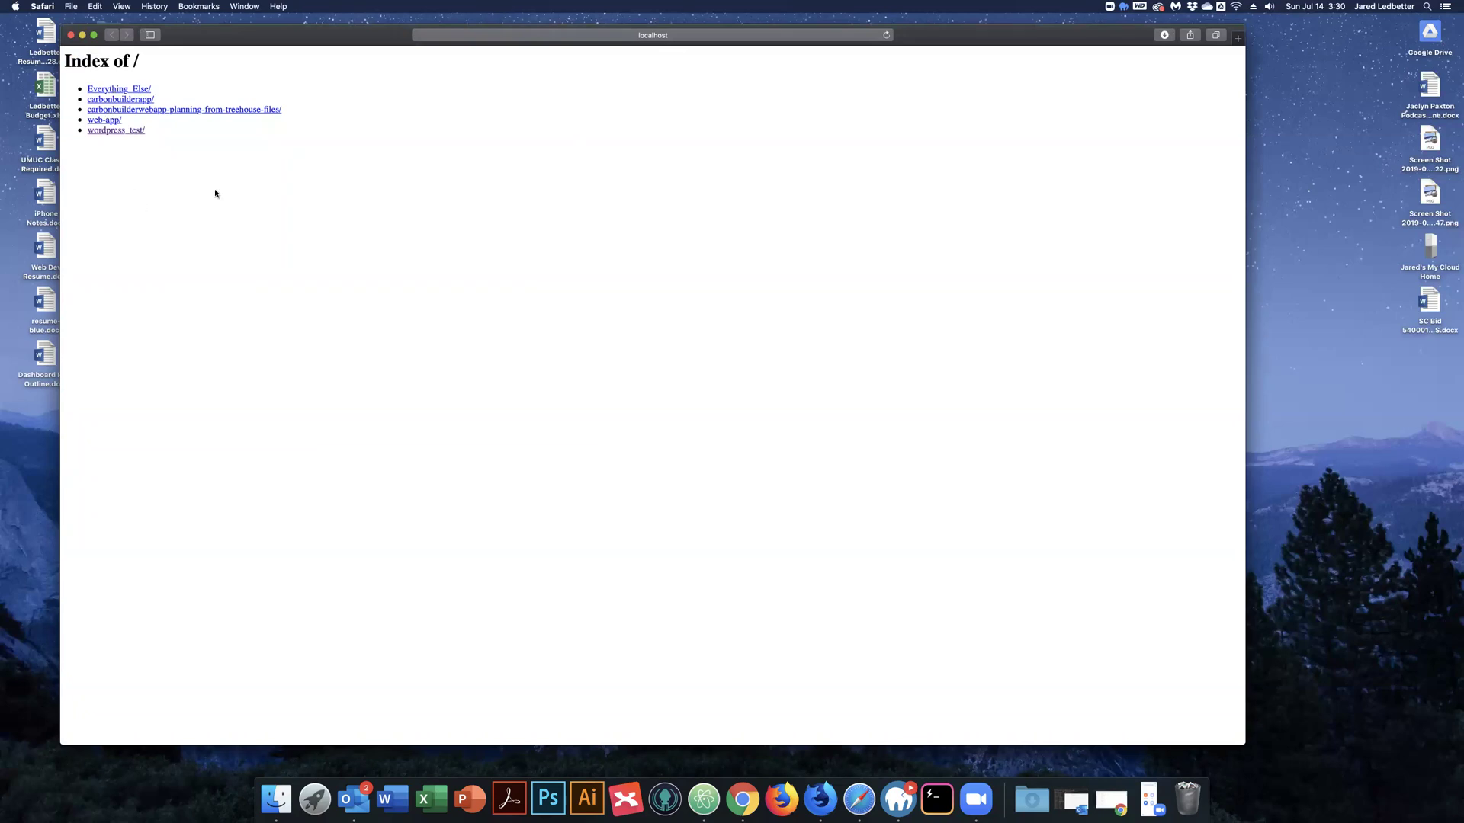
left_click(115, 131)
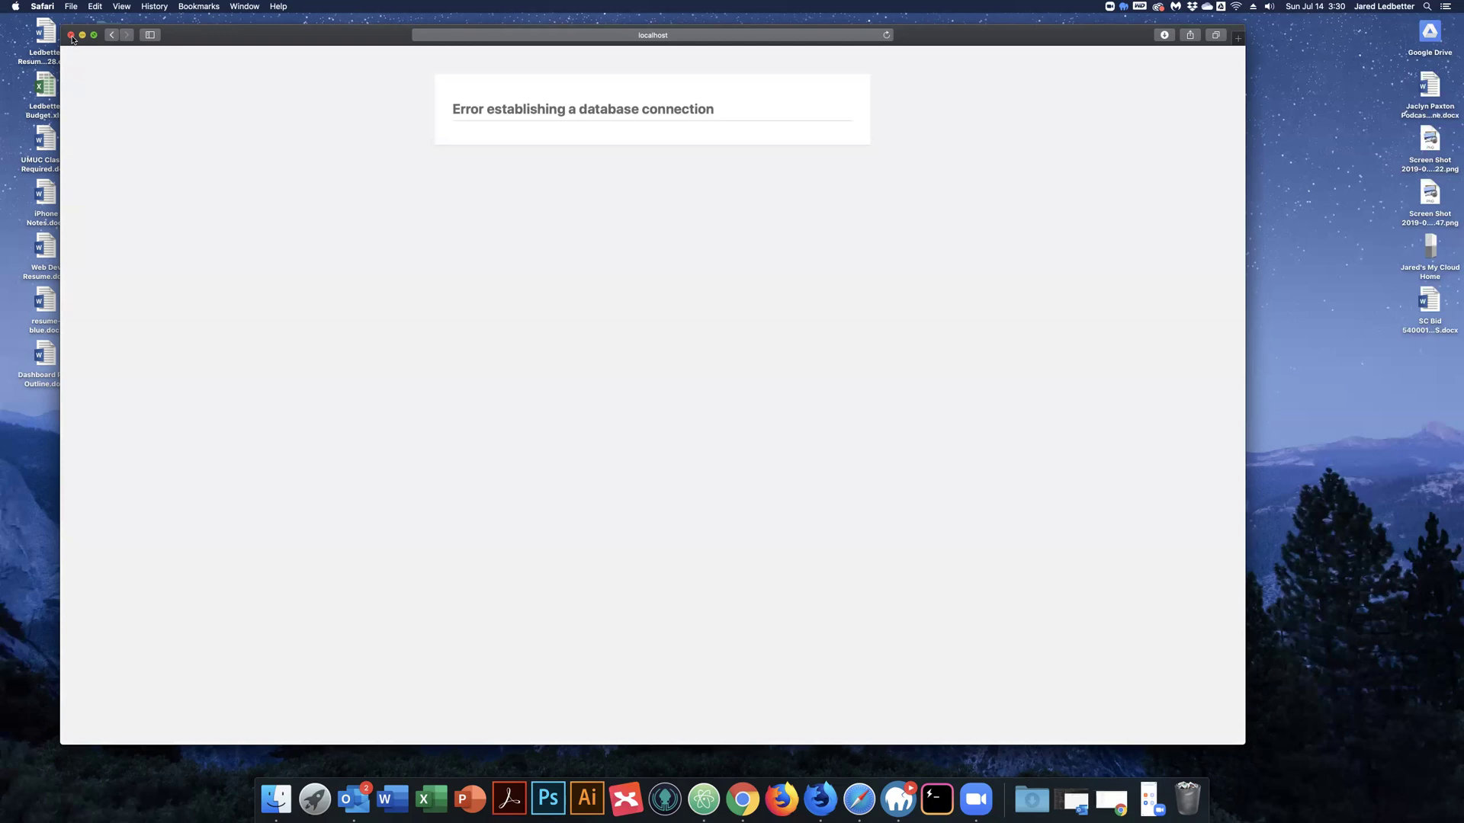
left_click(72, 36)
Highlight the database name, username and password values in wp-config.php, then view MAMP PRO's Databases list.
left_click(515, 167)
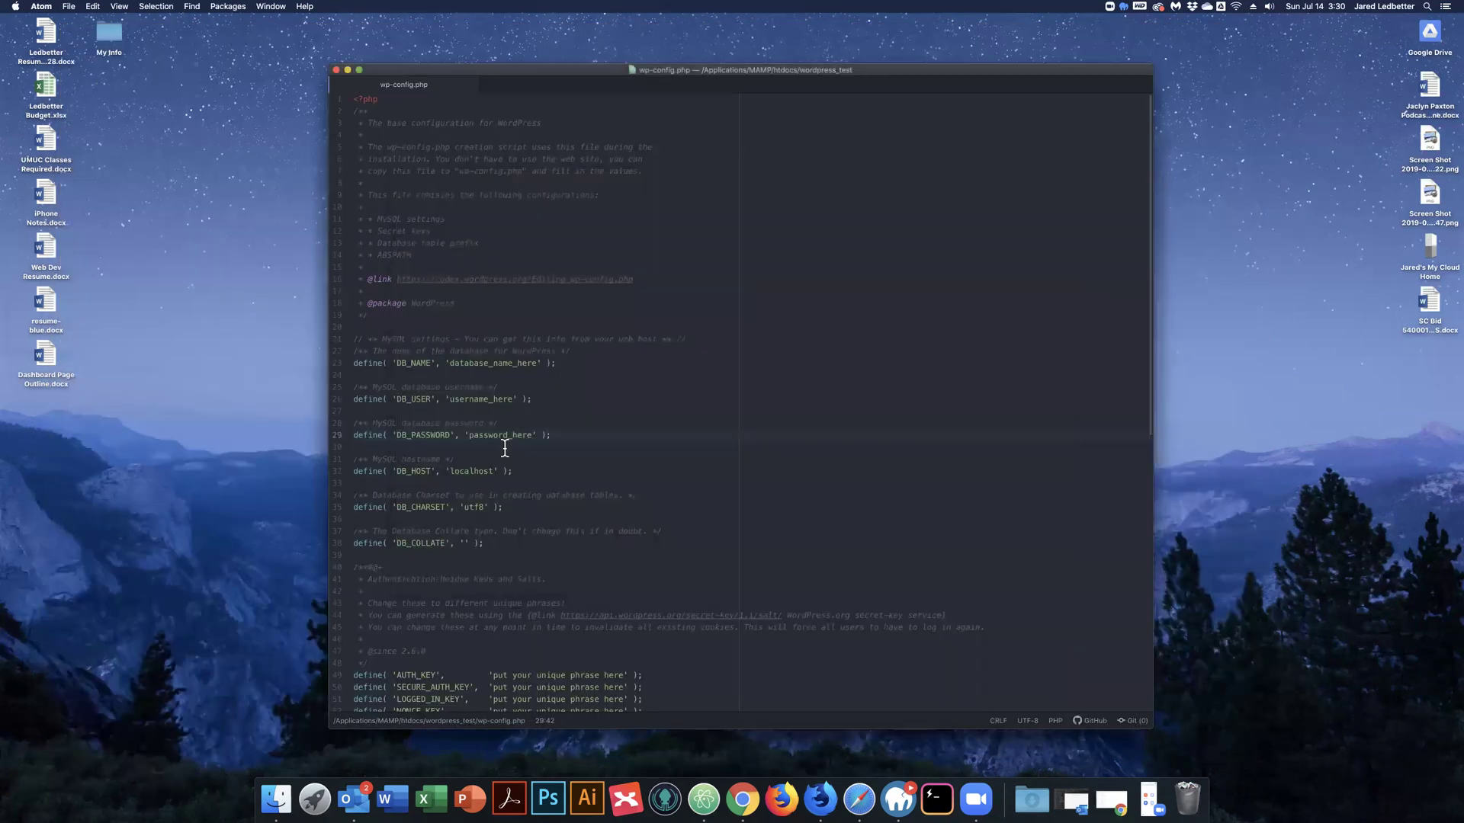
left_click(331, 339, "shift")
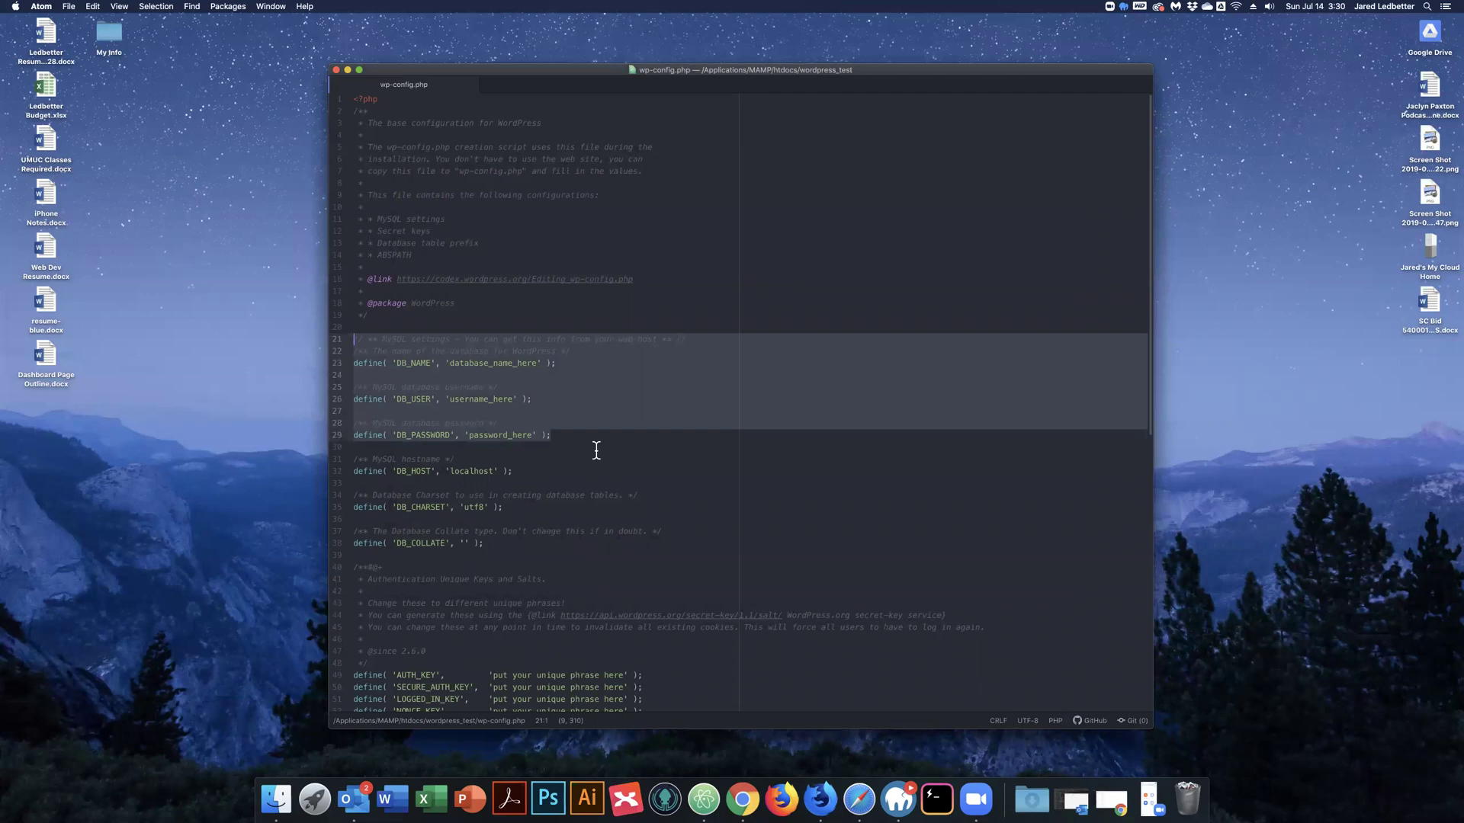
left_click(447, 363)
left_click_drag(447, 363, 595, 366)
left_click_drag(446, 399, 546, 400)
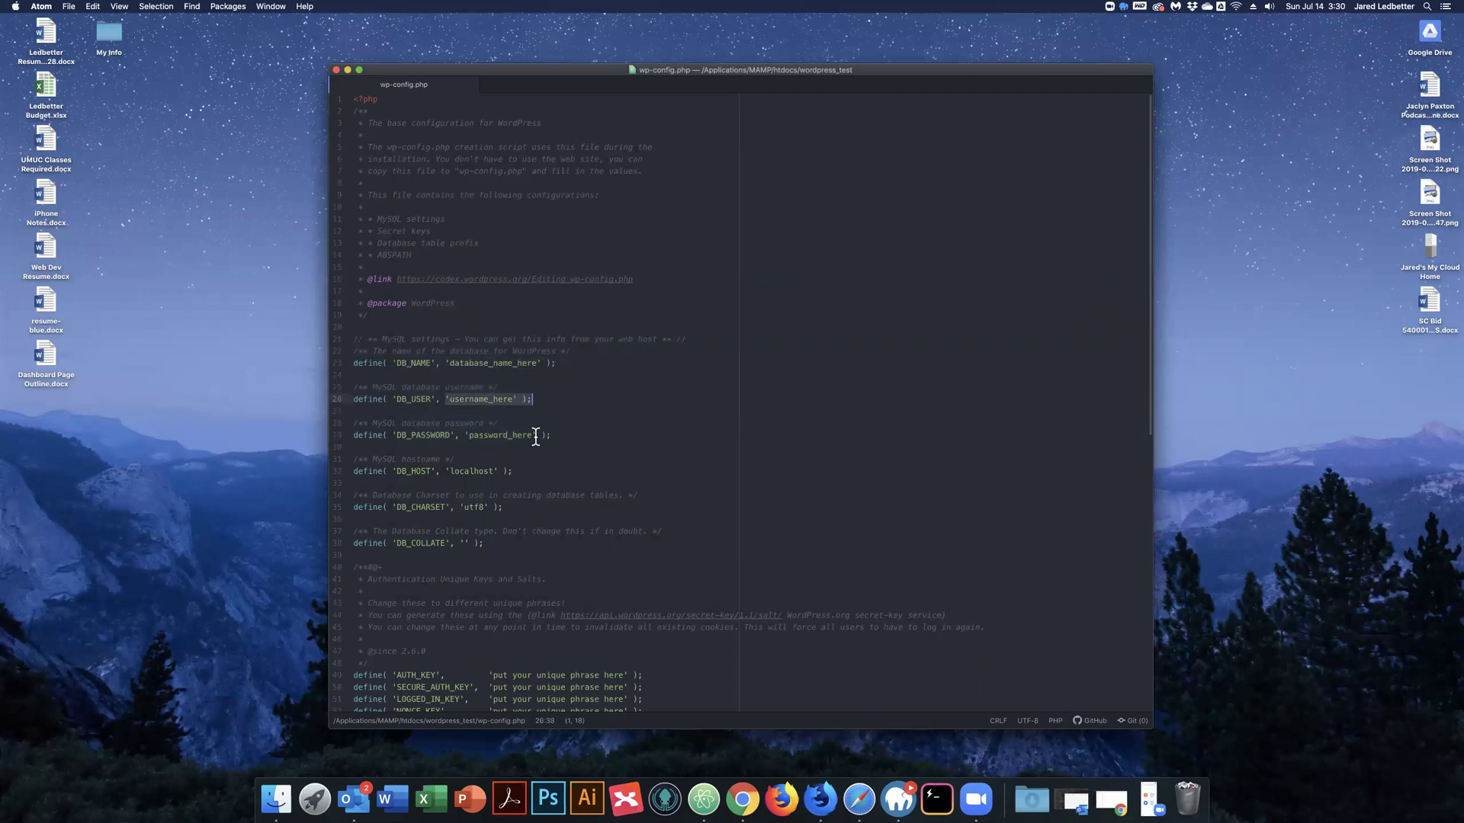
left_click_drag(469, 435, 551, 436)
left_click(887, 787)
left_click(940, 219)
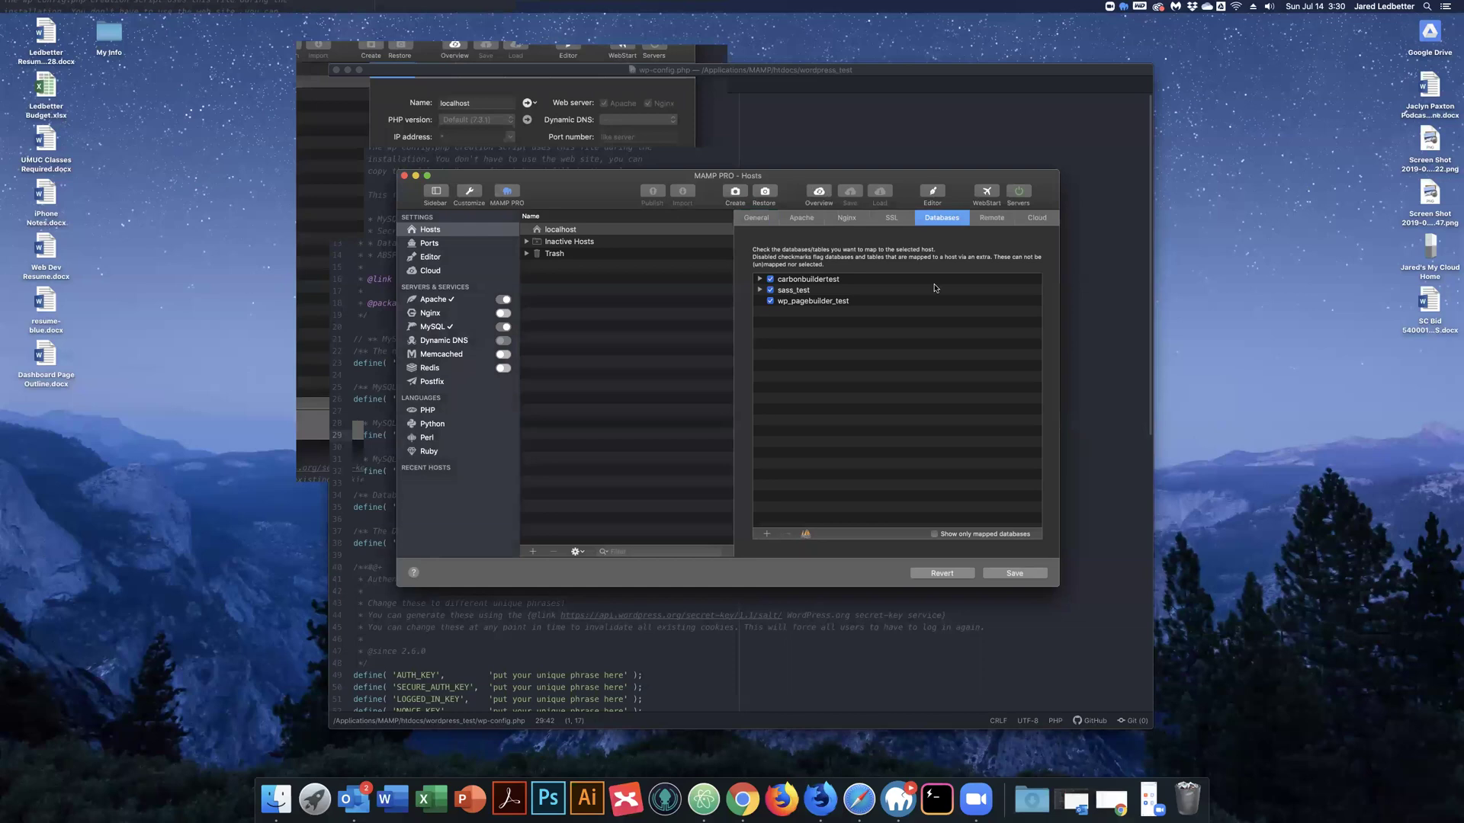
Create a mamp_test database for localhost, granting access to a selected MySQL user.
left_click(766, 536)
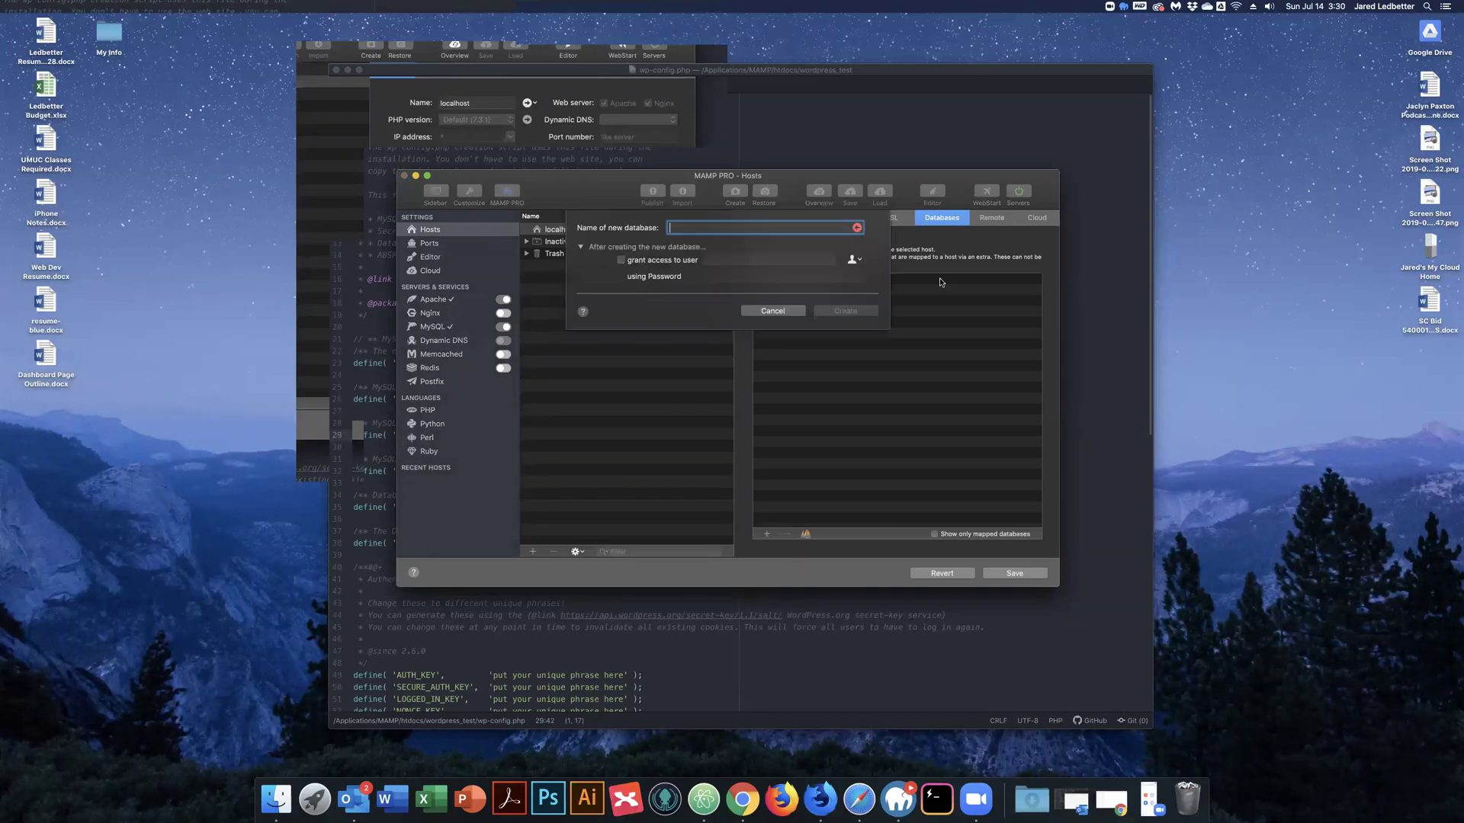
left_click(762, 312)
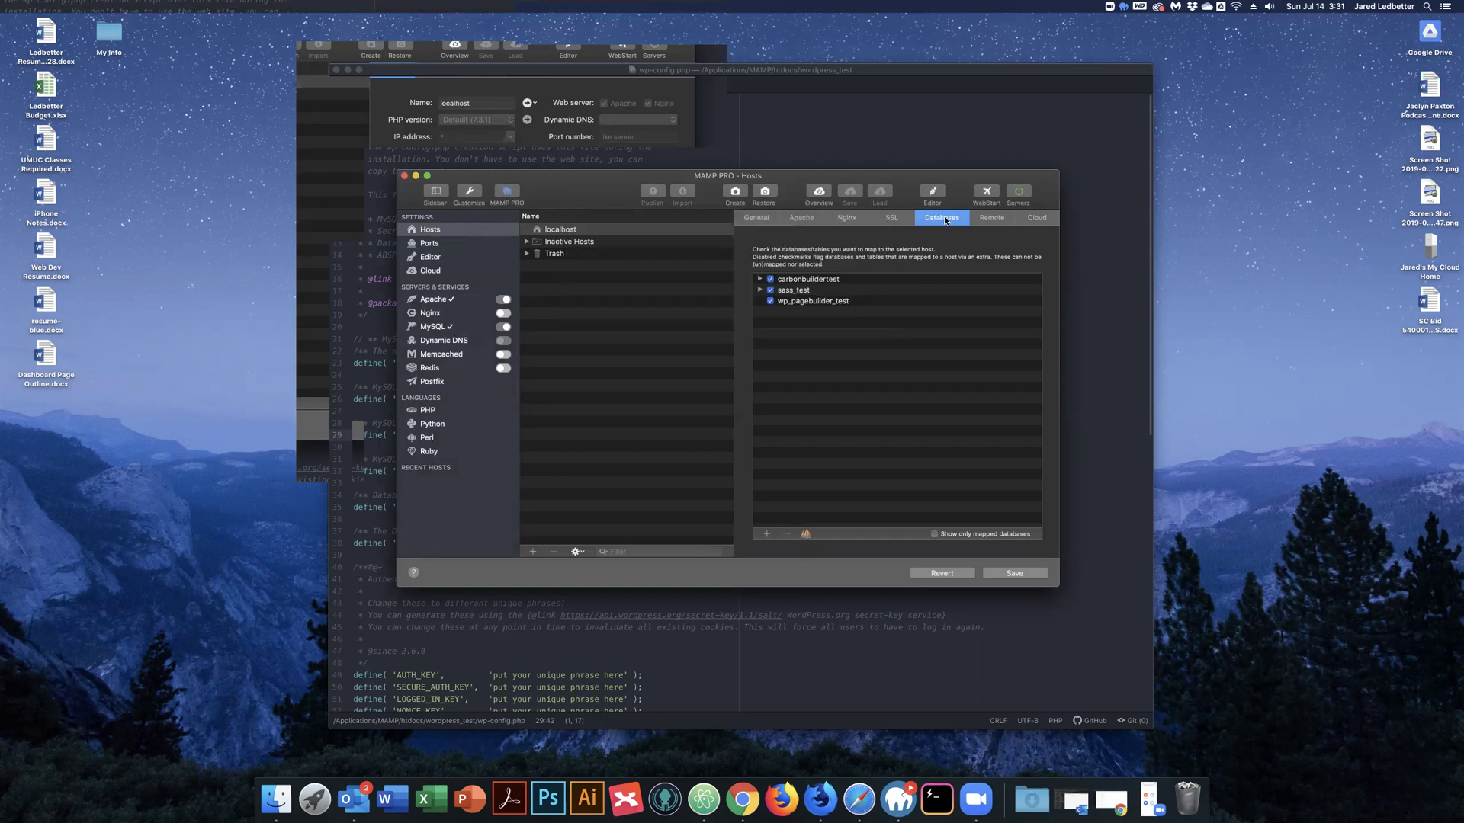
left_click(770, 534)
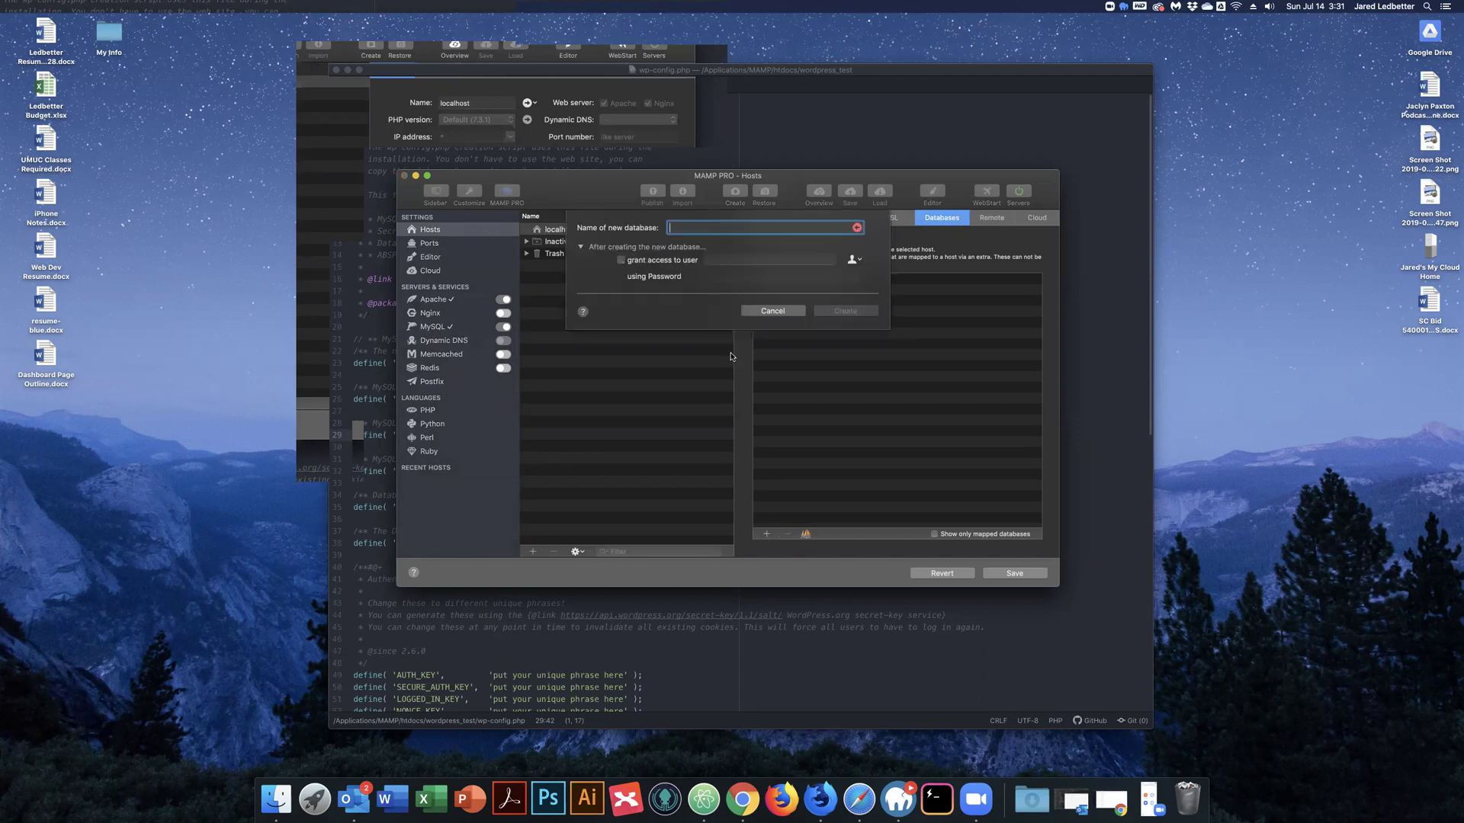
type("mamp_test")
key("super+a")
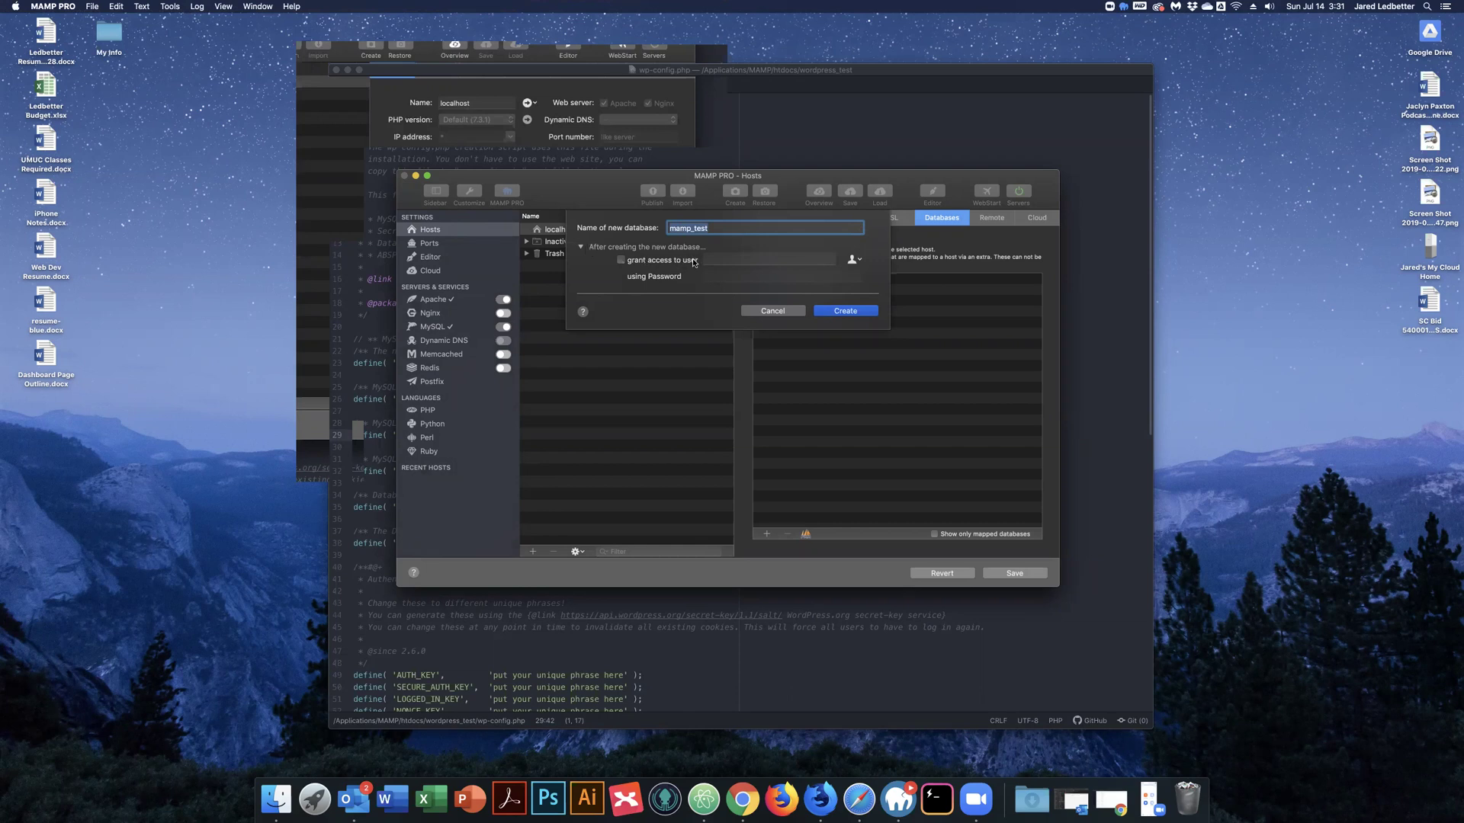
left_click(729, 258)
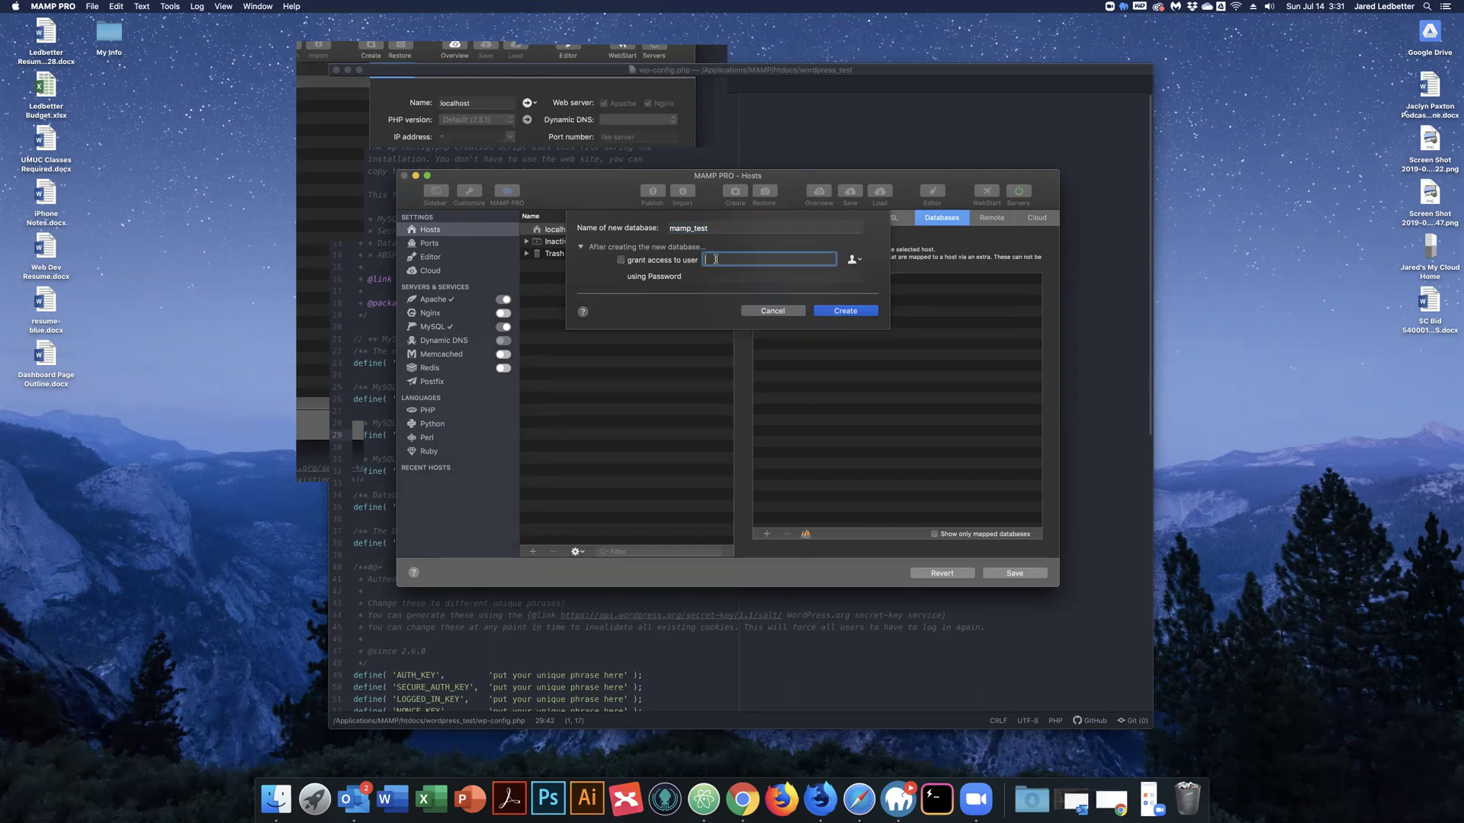
left_click(860, 261)
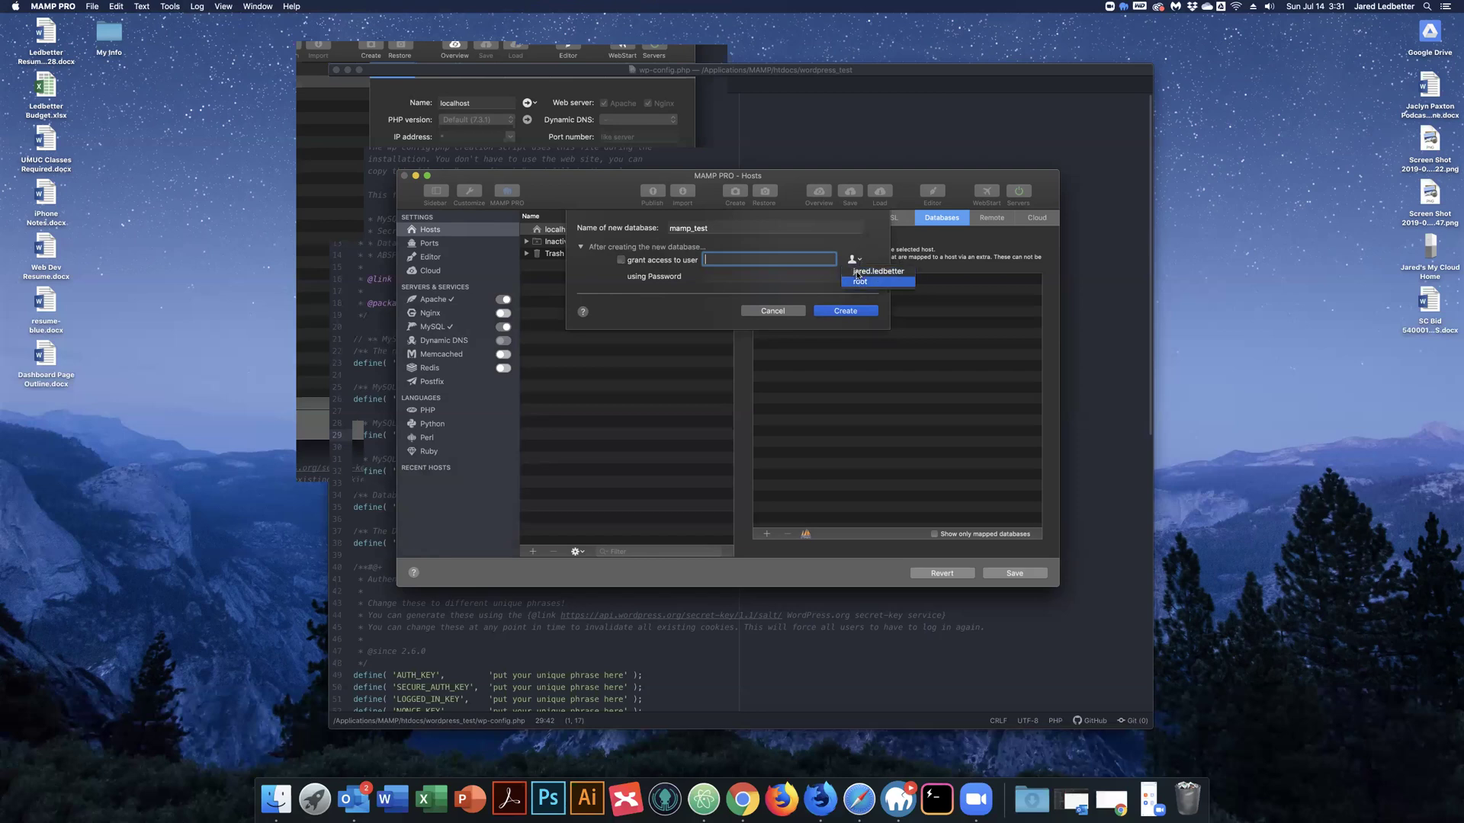
left_click(882, 272)
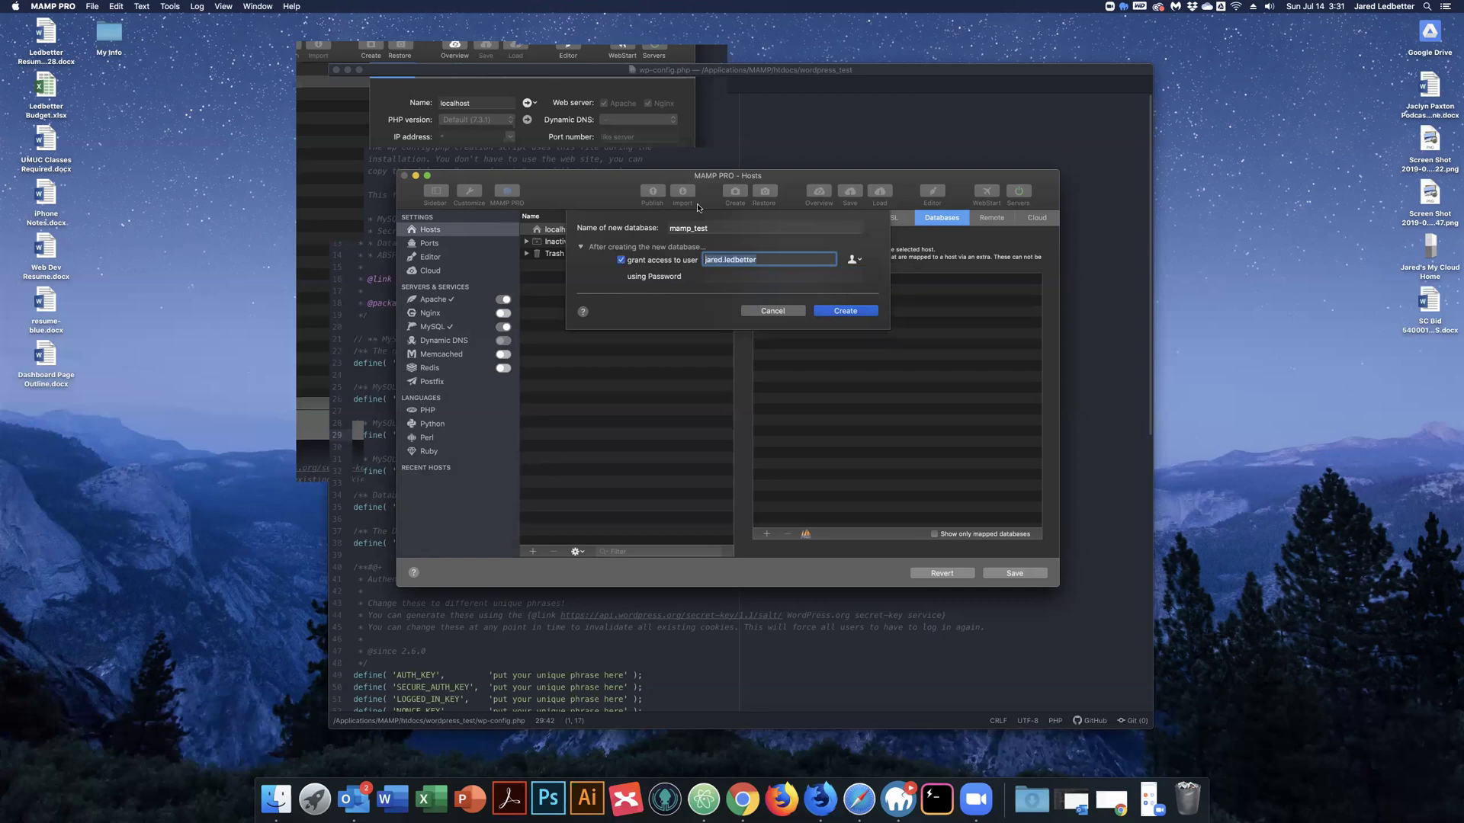
left_click(845, 311)
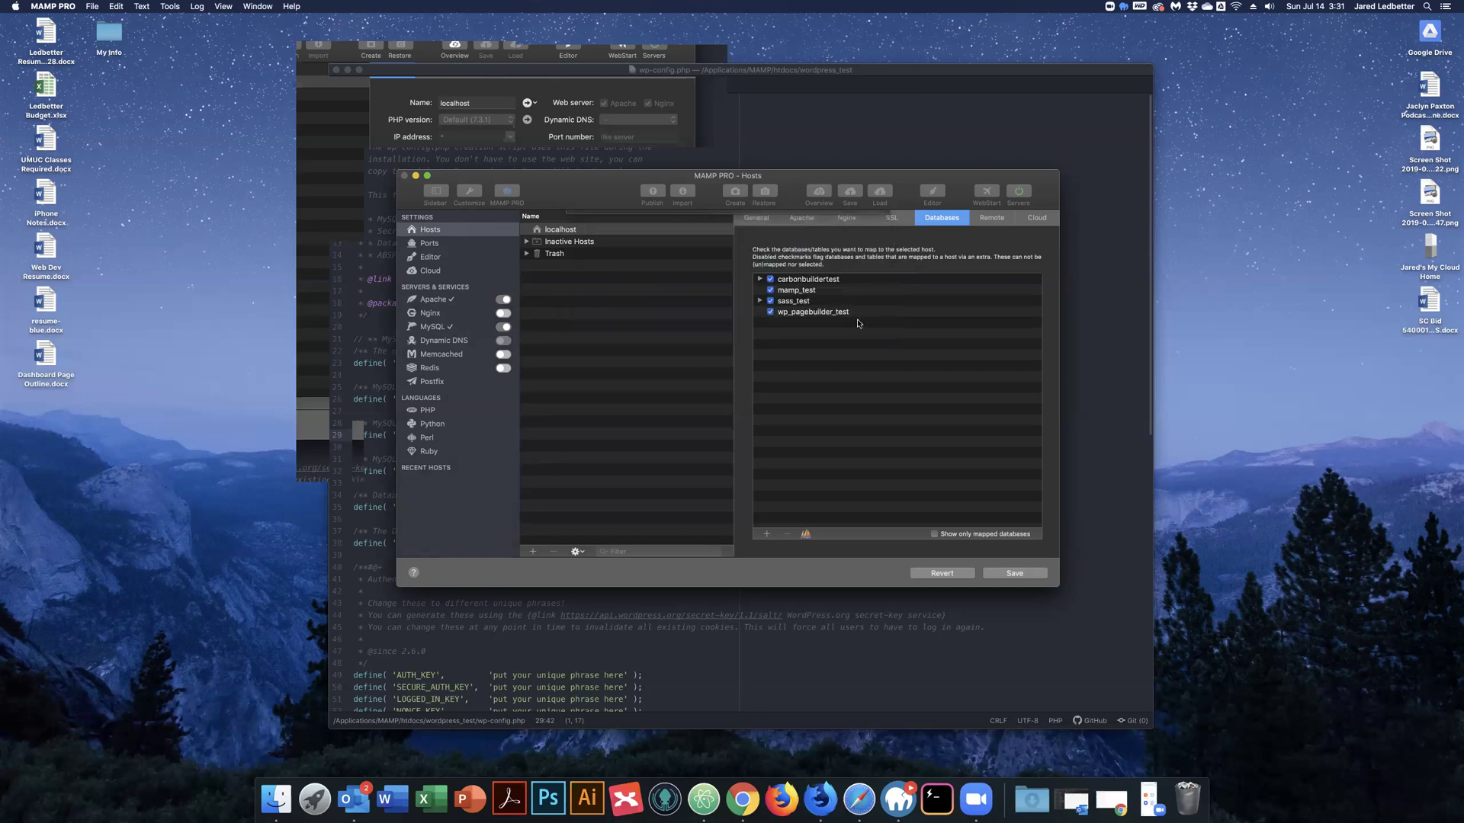
left_click(799, 293)
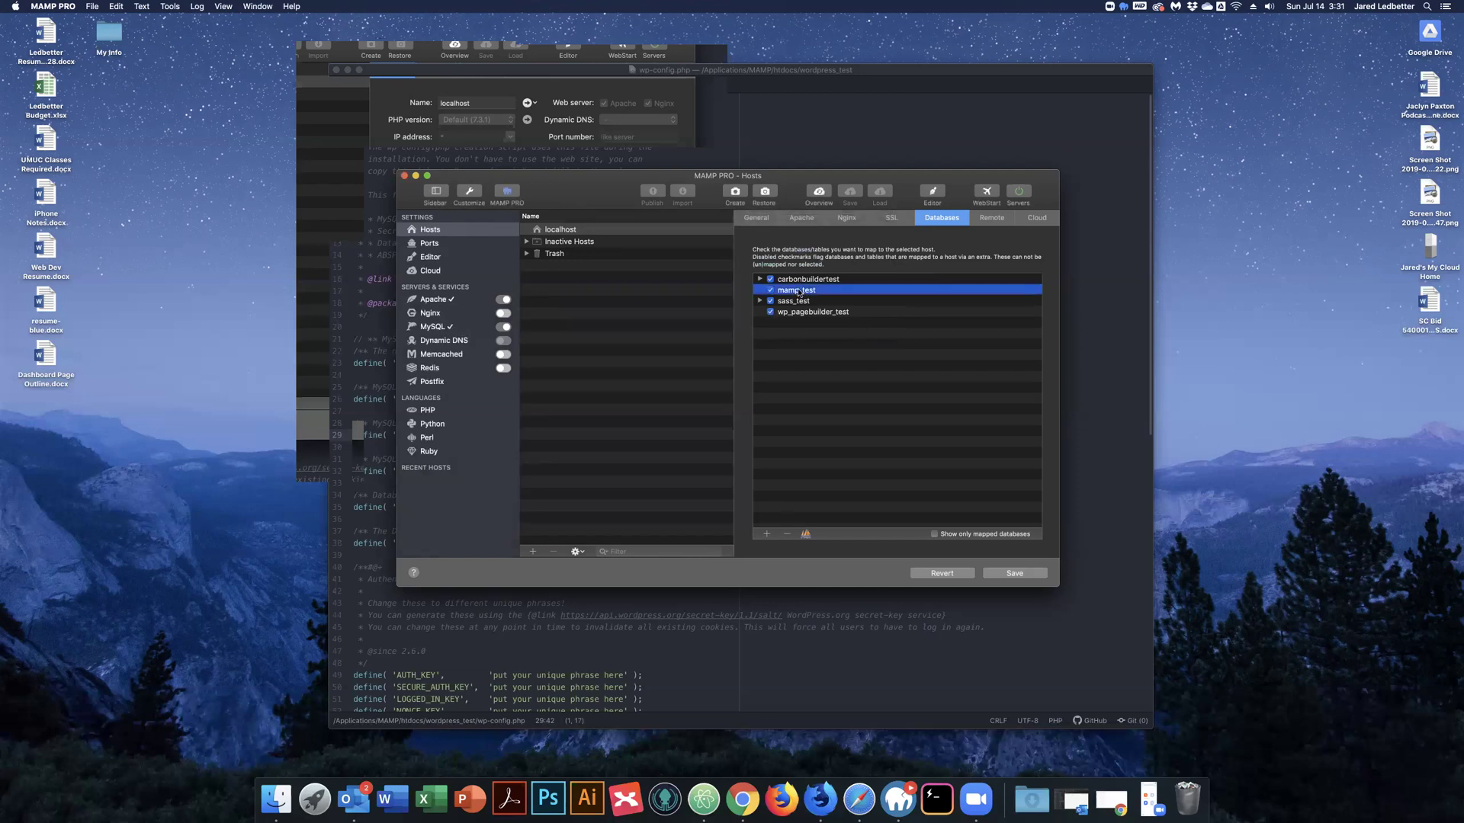
left_click(766, 221)
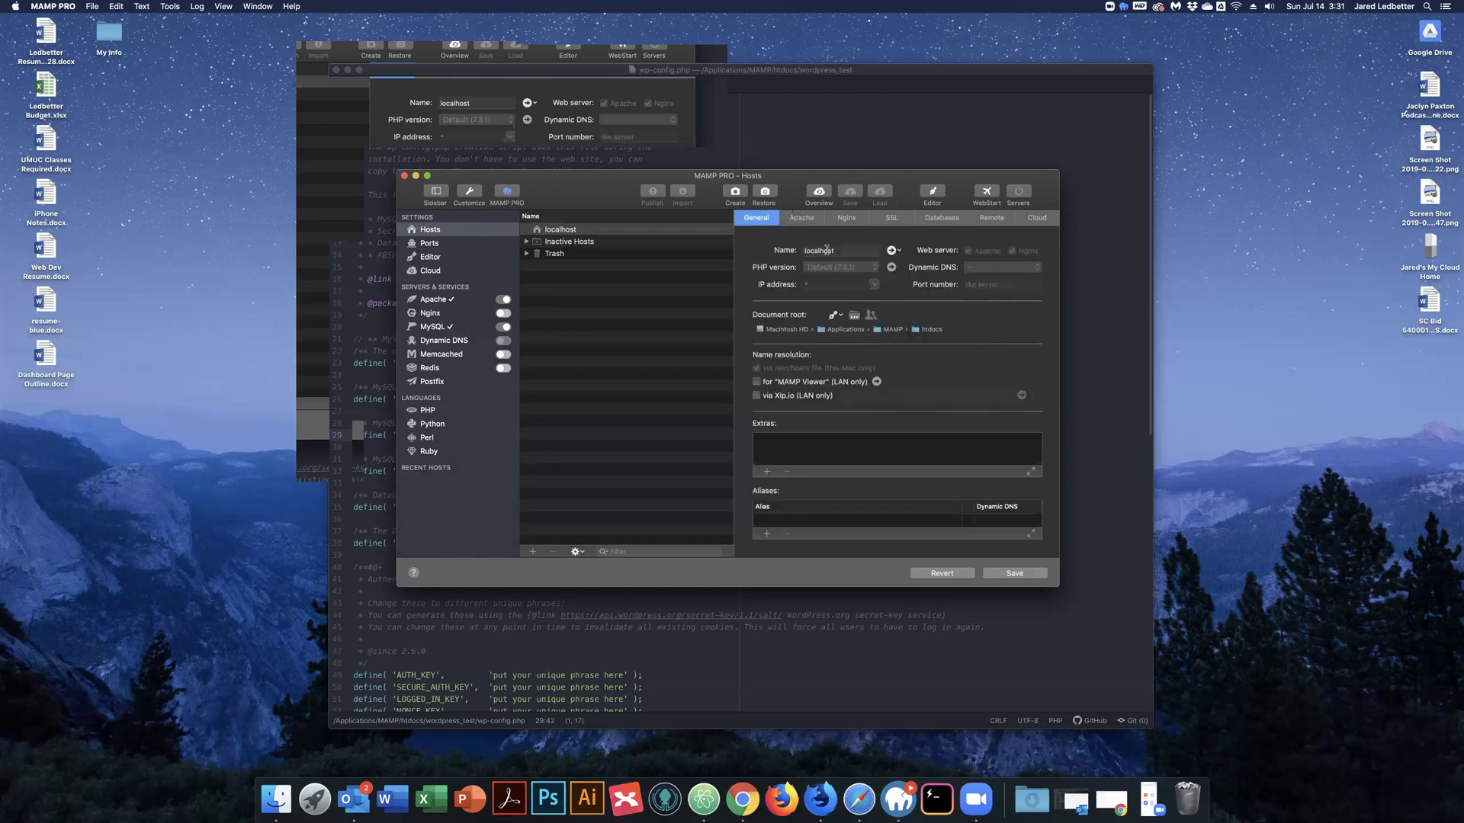
Replace database_name_here with mamp_test in wp-config.php, then minimise Atom and return to MAMP PRO.
left_click(723, 124)
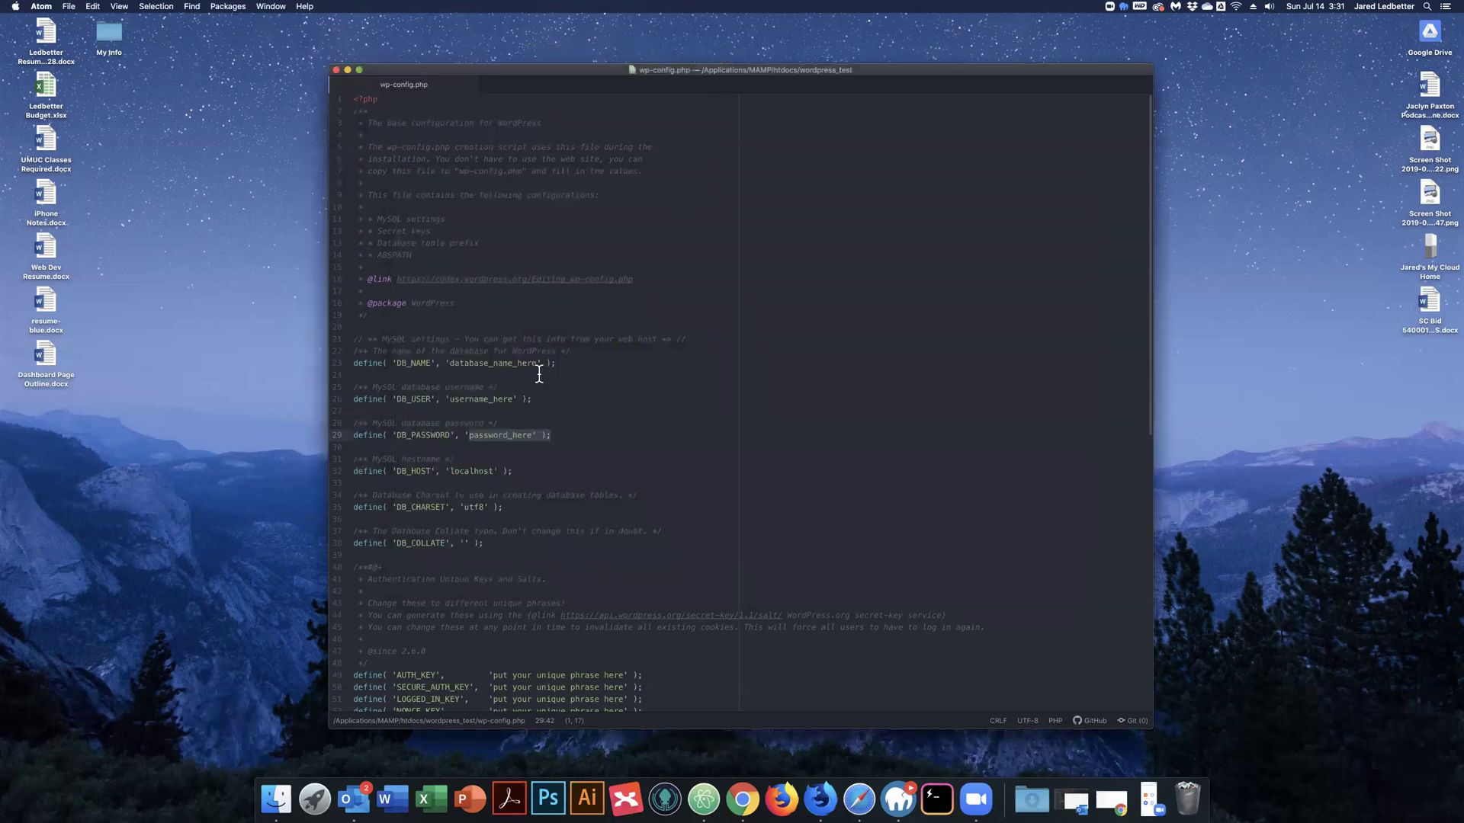
double_click(473, 363)
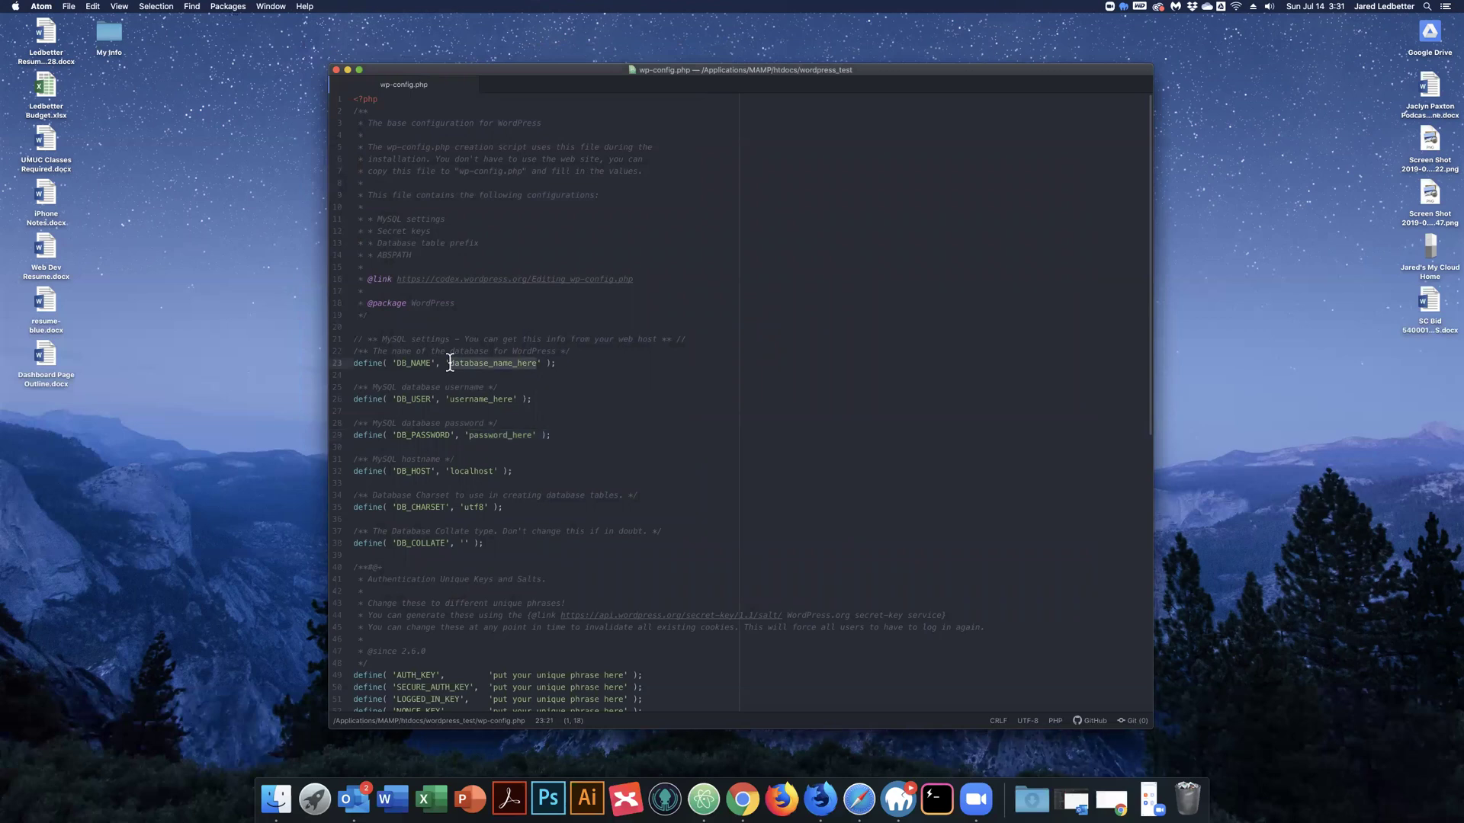
key("BackSpace")
type("mamp_test")
key("super+m")
left_click(579, 192)
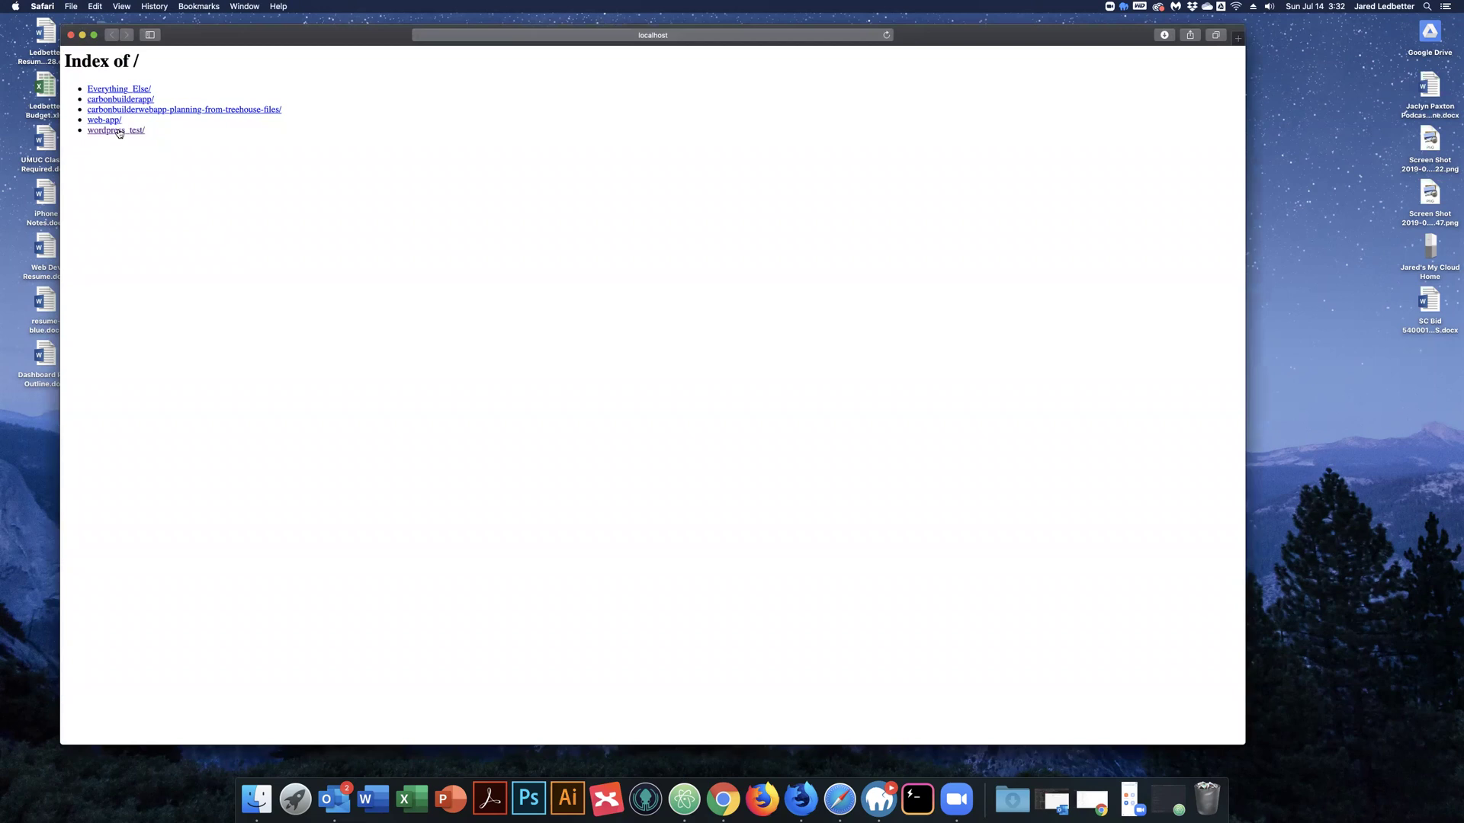
Open wordpress_test, keep English (United States), and enter site title 'MAMP Pro Test Site' and an admin username.
left_click(119, 132)
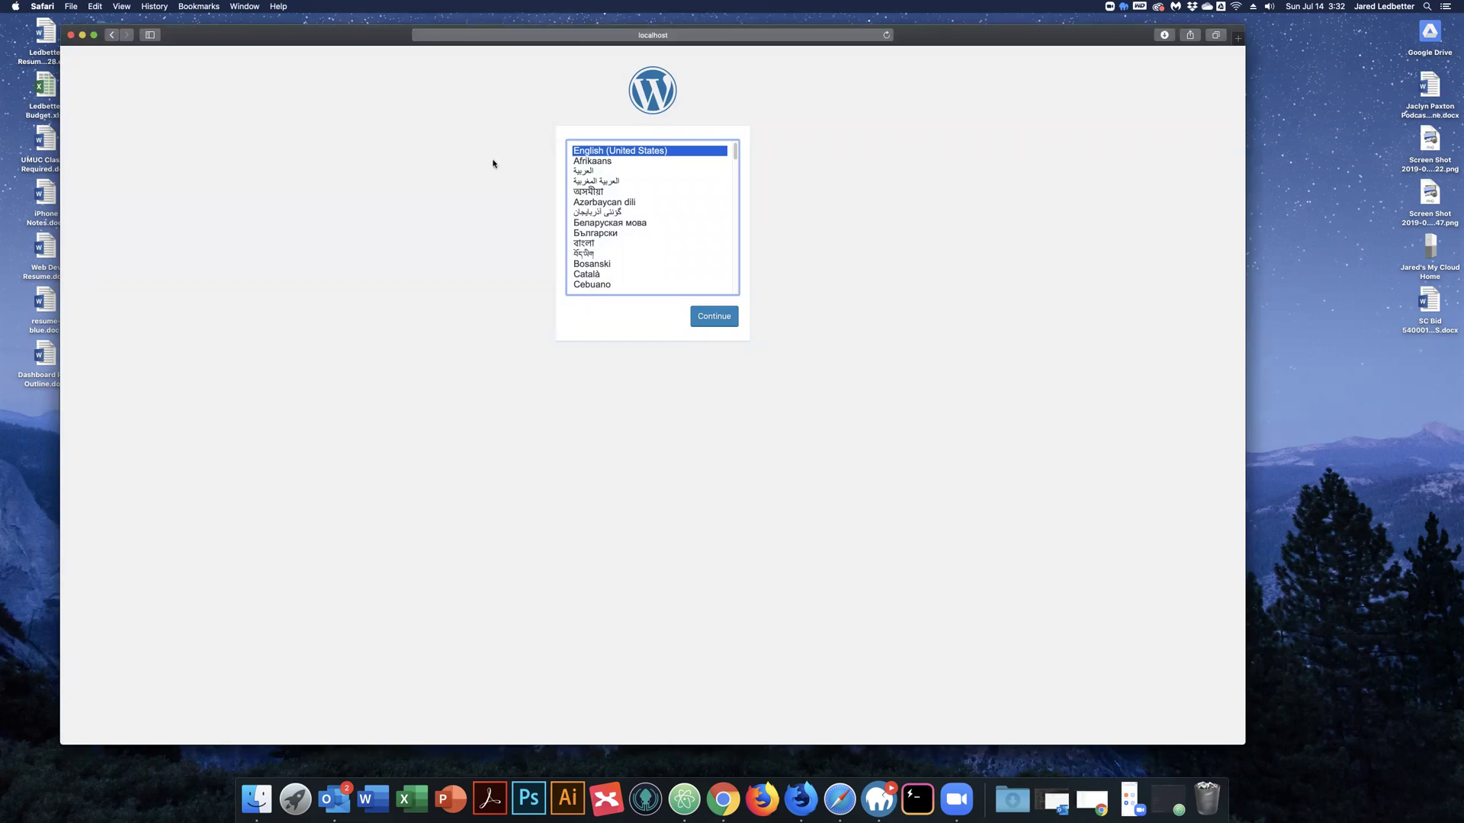
left_click(714, 322)
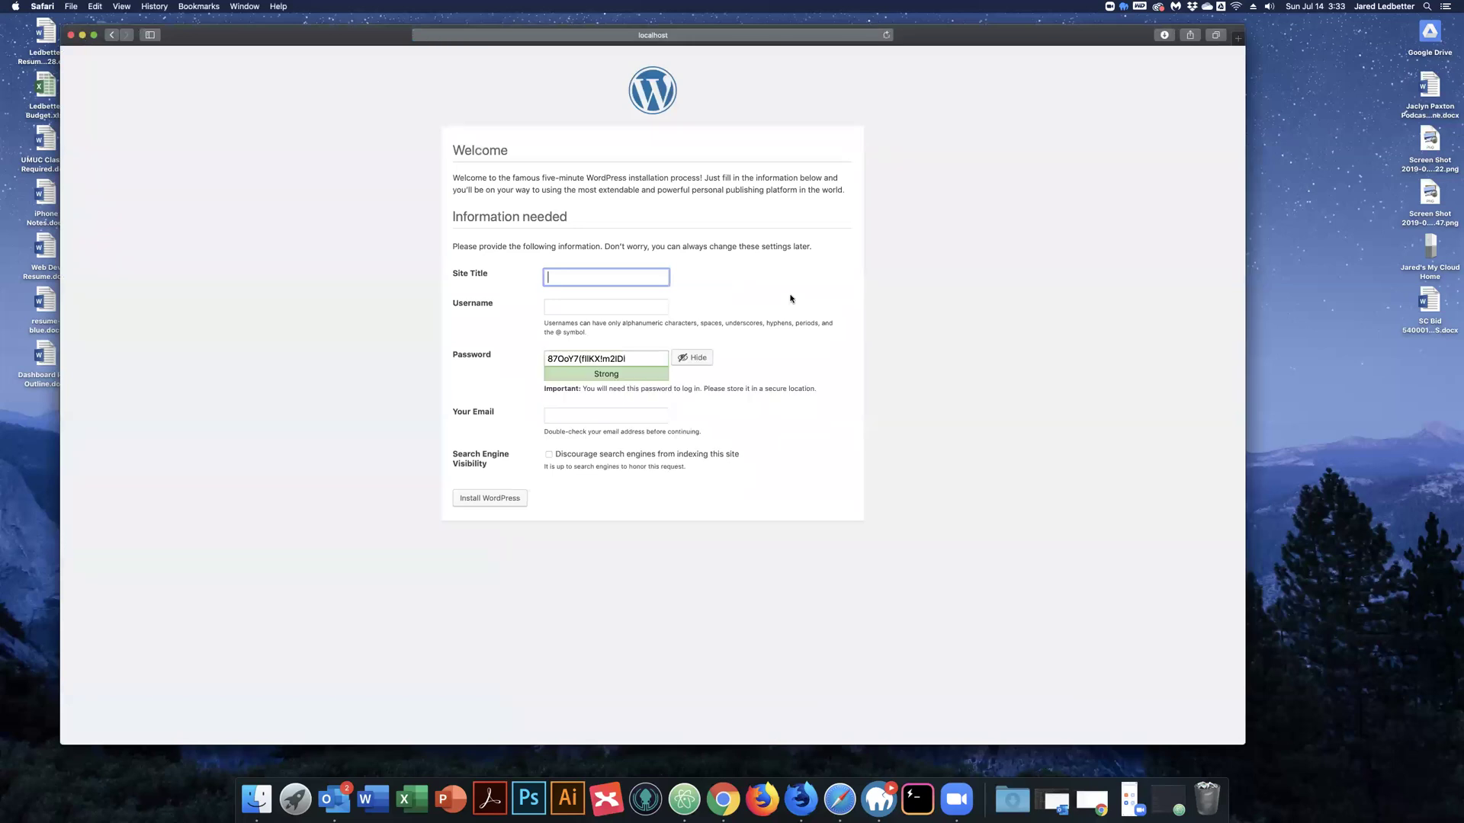
type("MAMP Pro Test Site")
key("Tab")
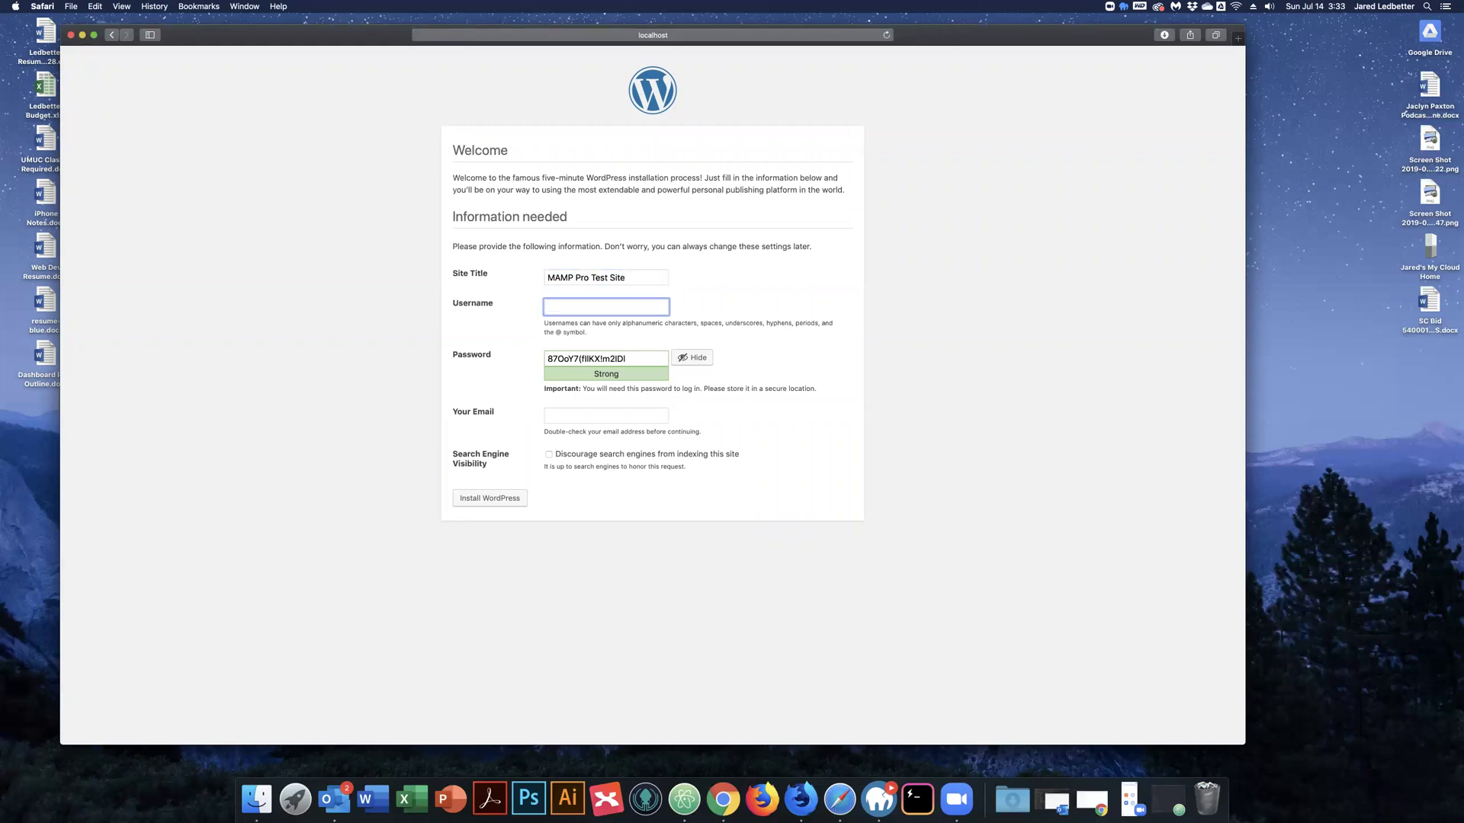
type("jared")
Confirm the weak password, enter the admin e-mail address, and run the WordPress installation.
key("Tab")
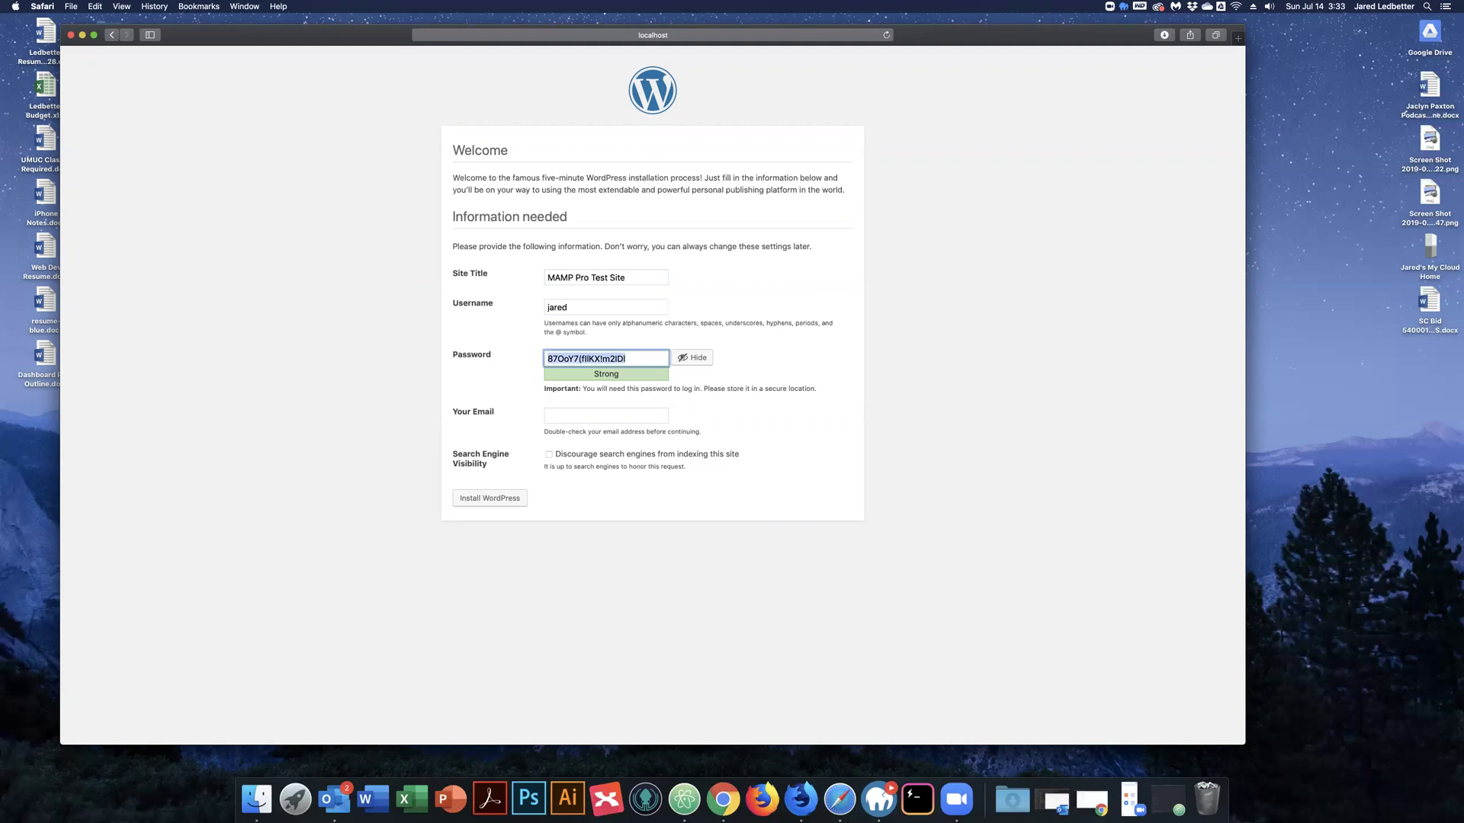
key("Tab")
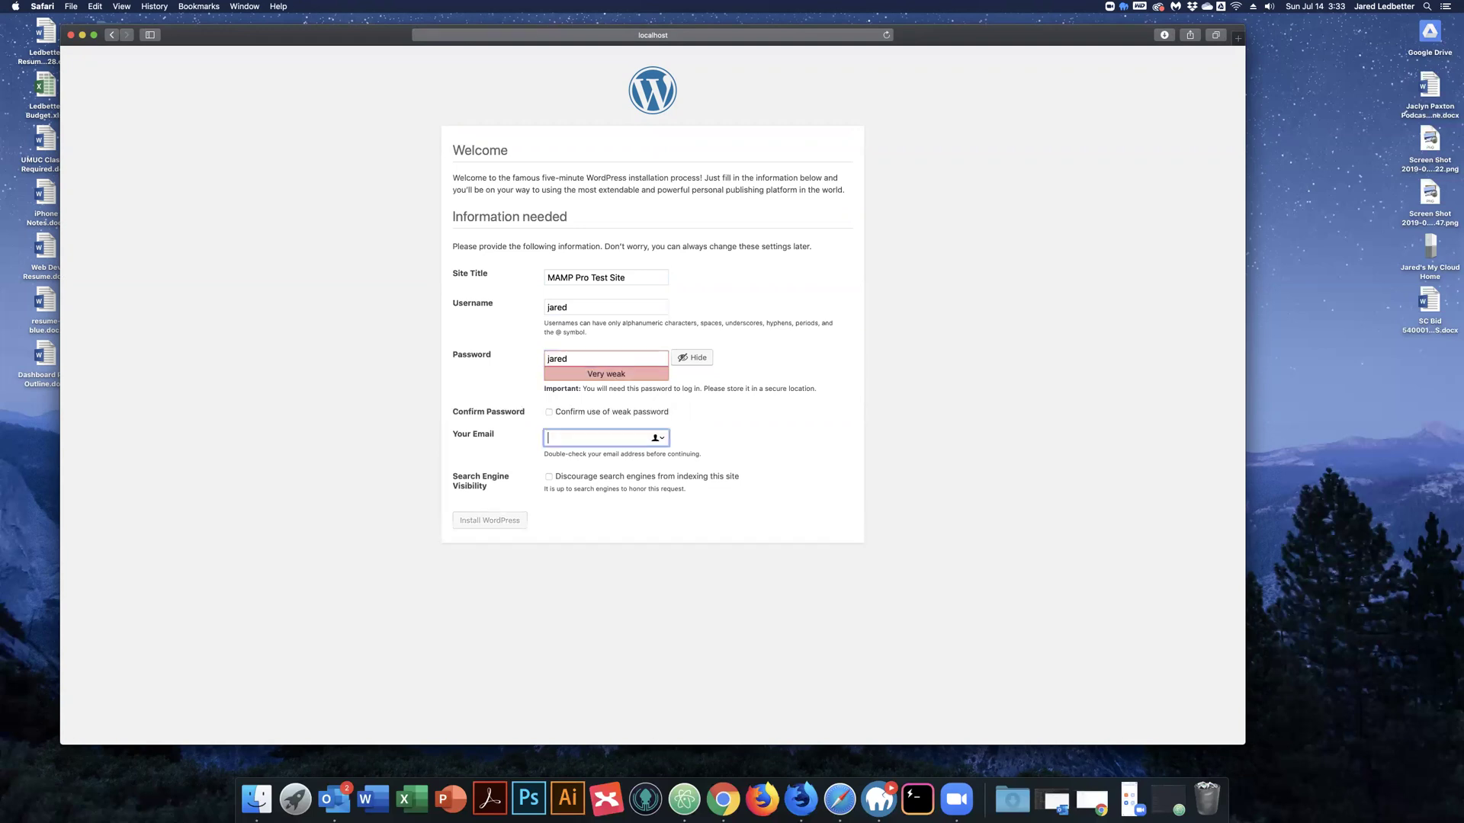
left_click(549, 412)
key("Tab")
left_click(480, 523)
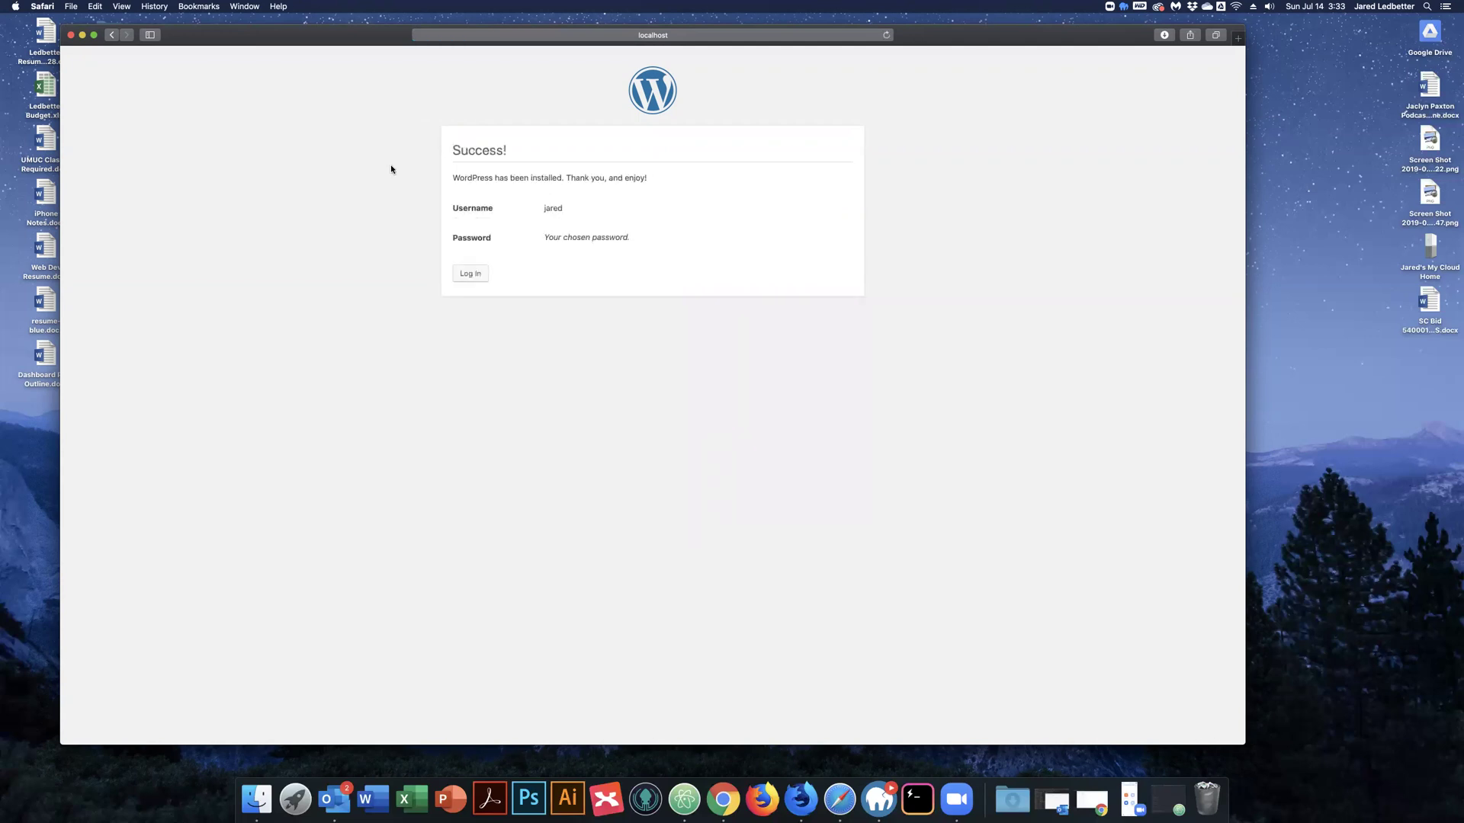
Log in with the new admin username and password to reach the MAMP Pro Test Site Dashboard.
left_click(470, 275)
type("jare")
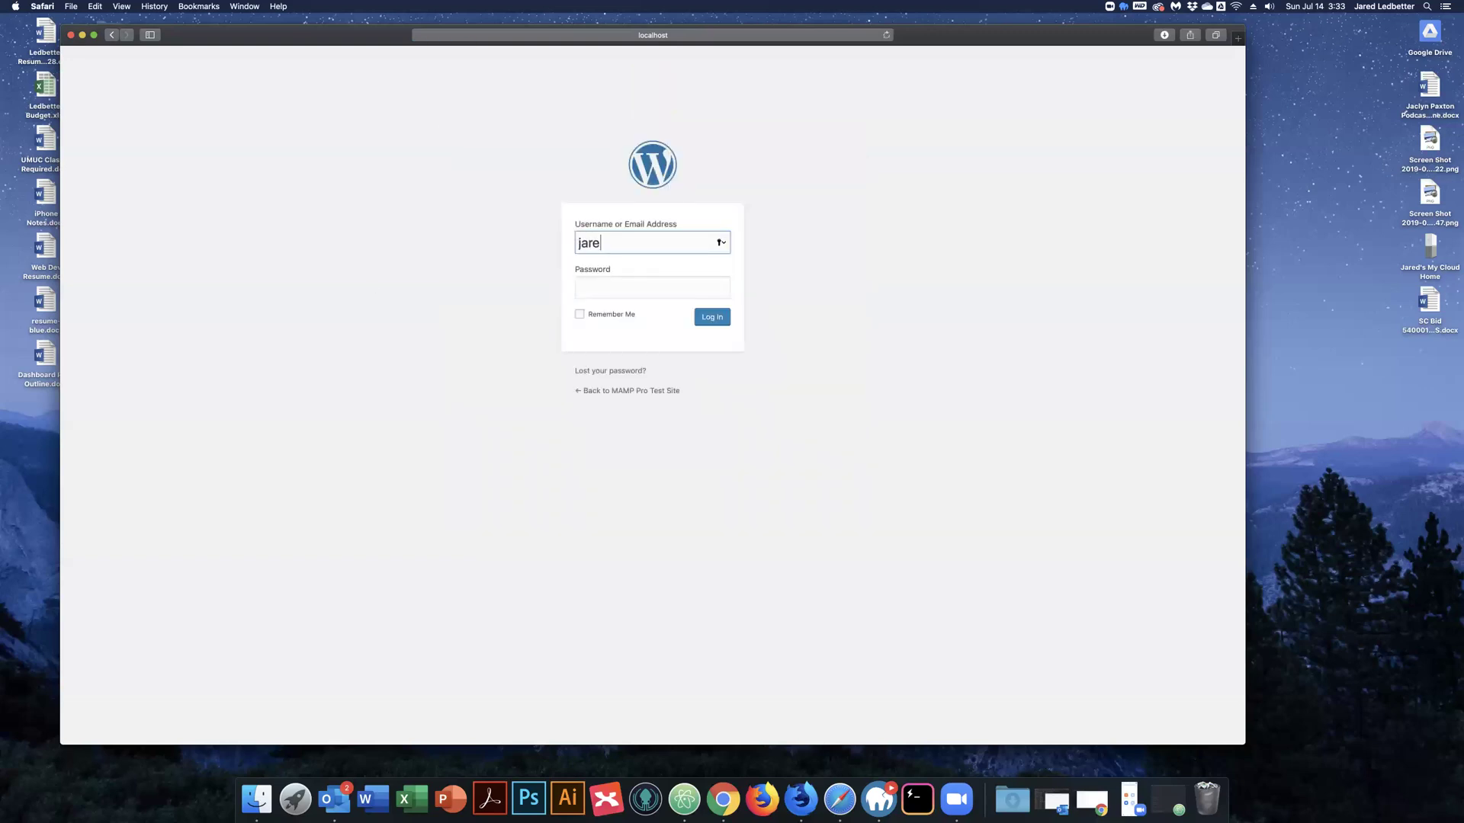
type("d")
key("Tab")
type("•••••")
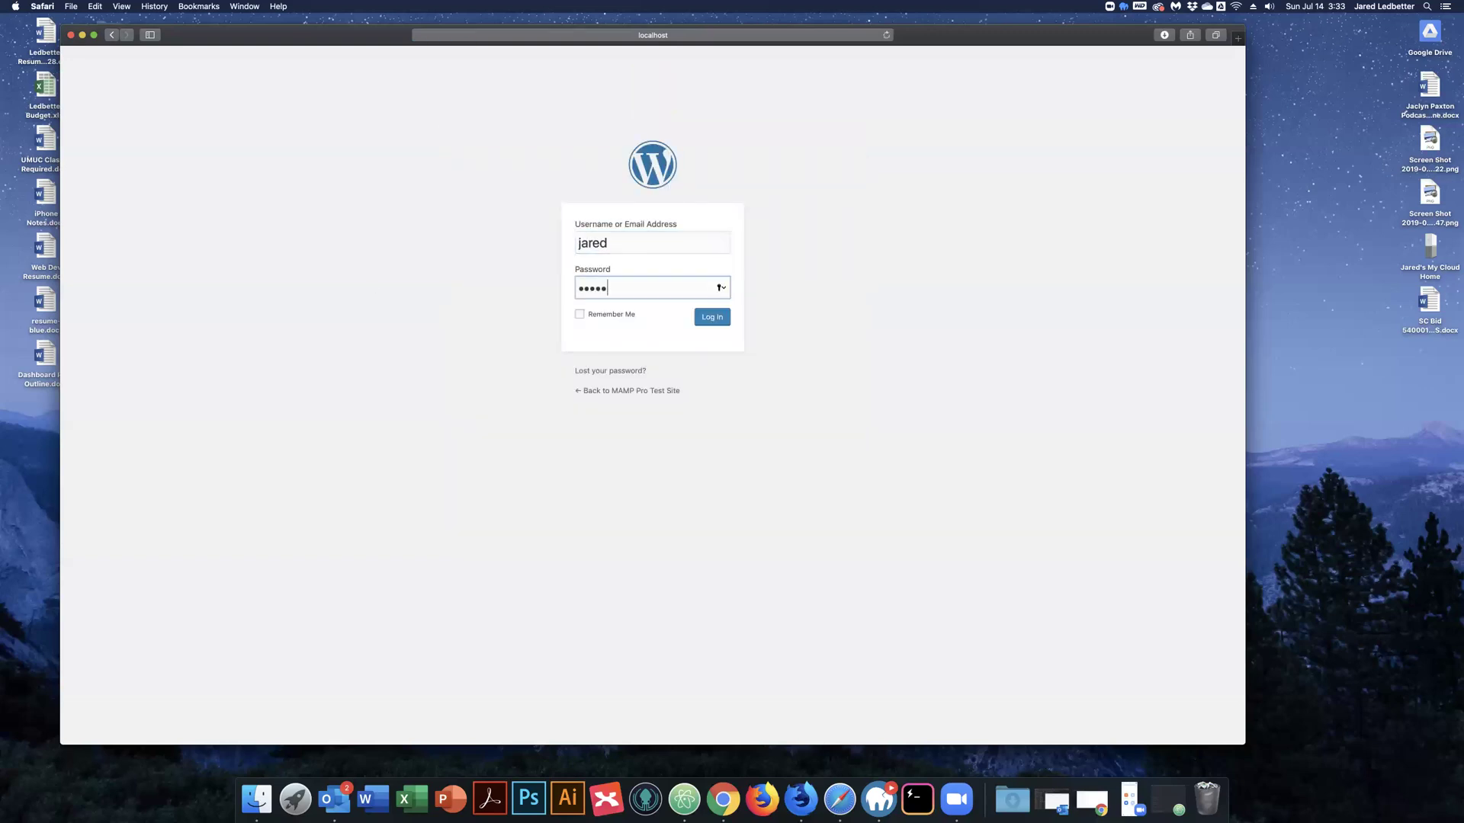
key("Return")
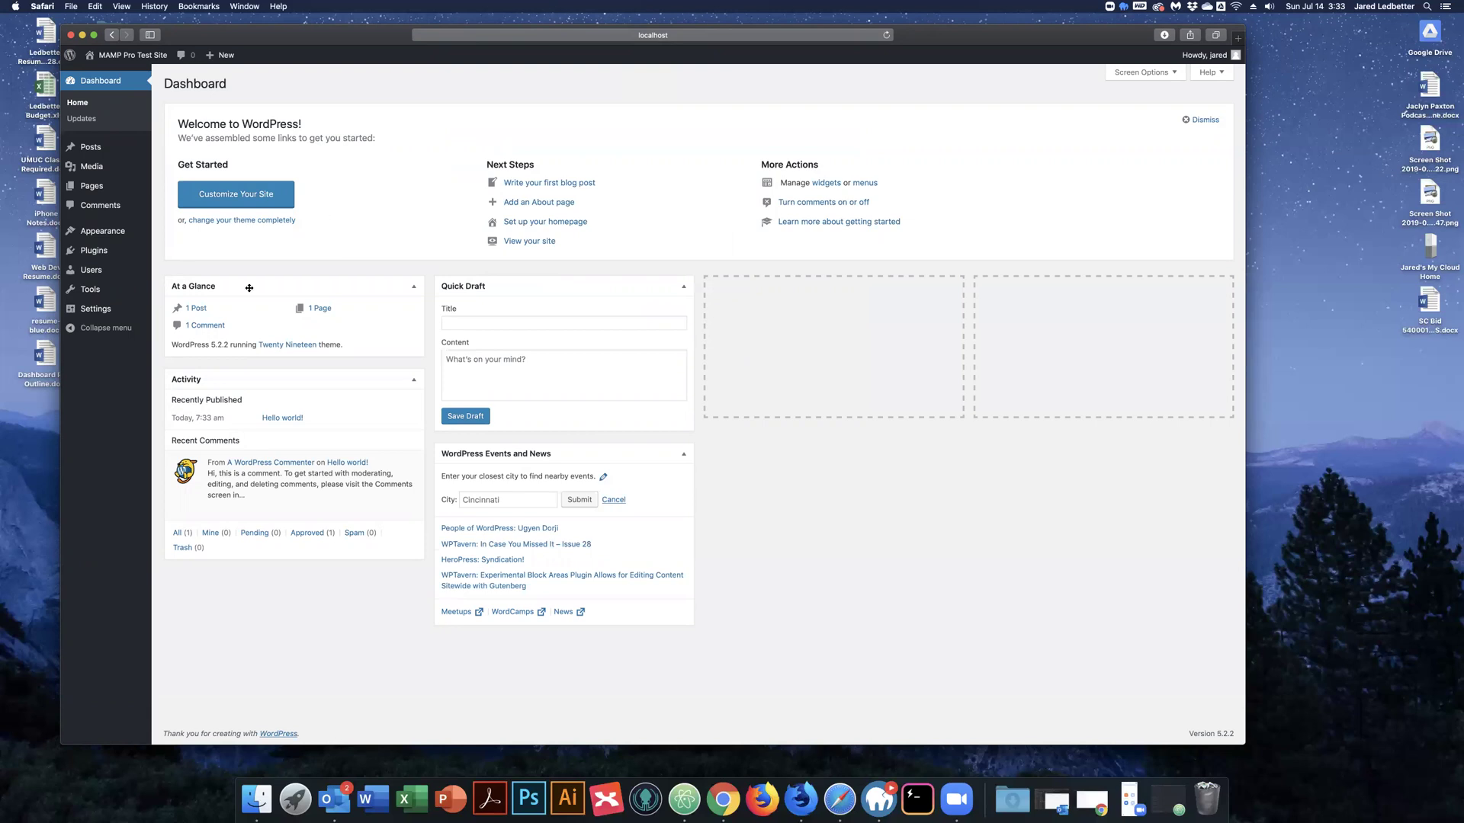
Search the theme directory for 'vantage', then install and activate the Vantage theme.
mouse_move(96, 237)
left_click(223, 253)
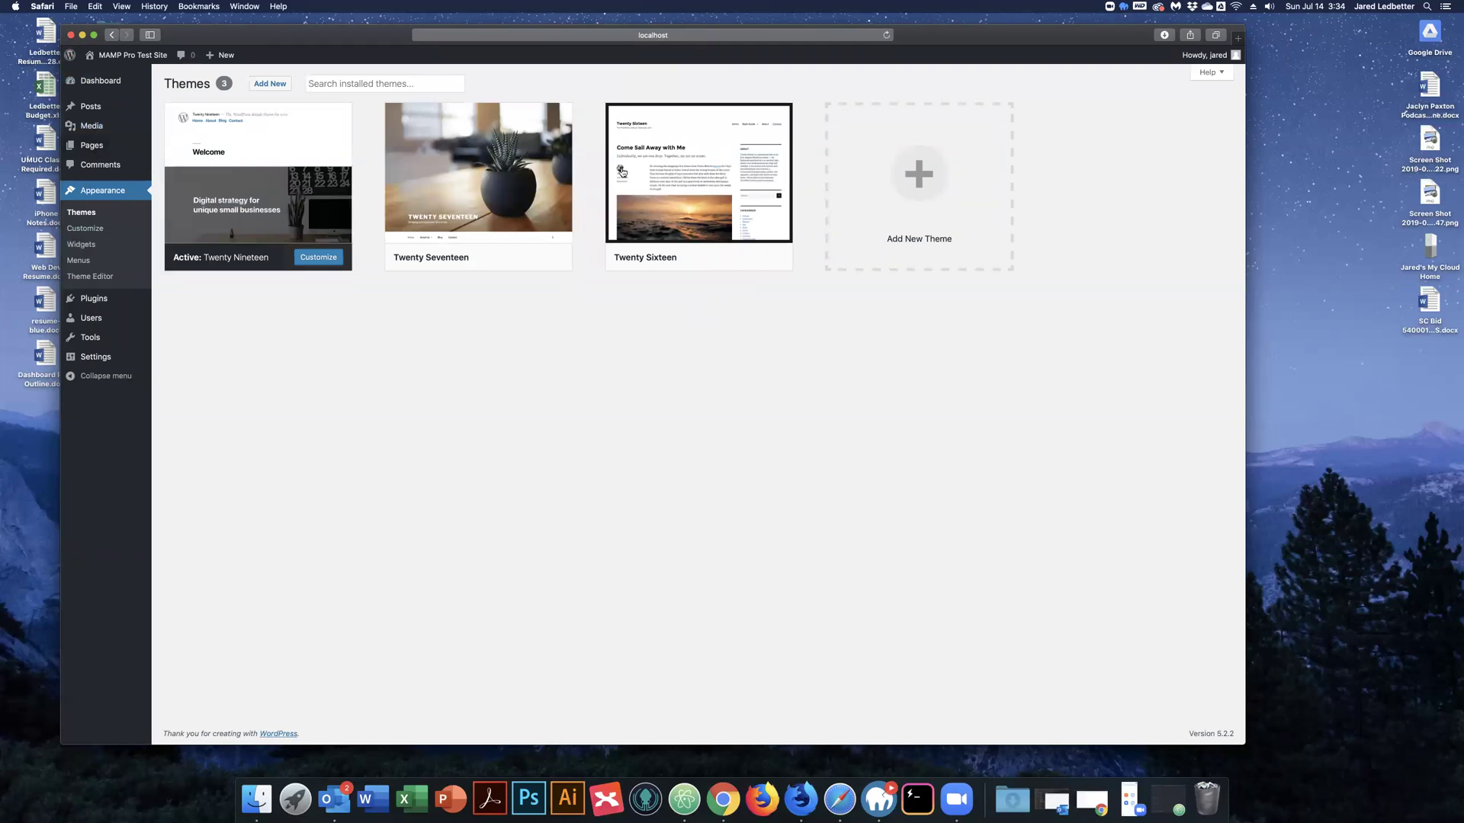
left_click(968, 275)
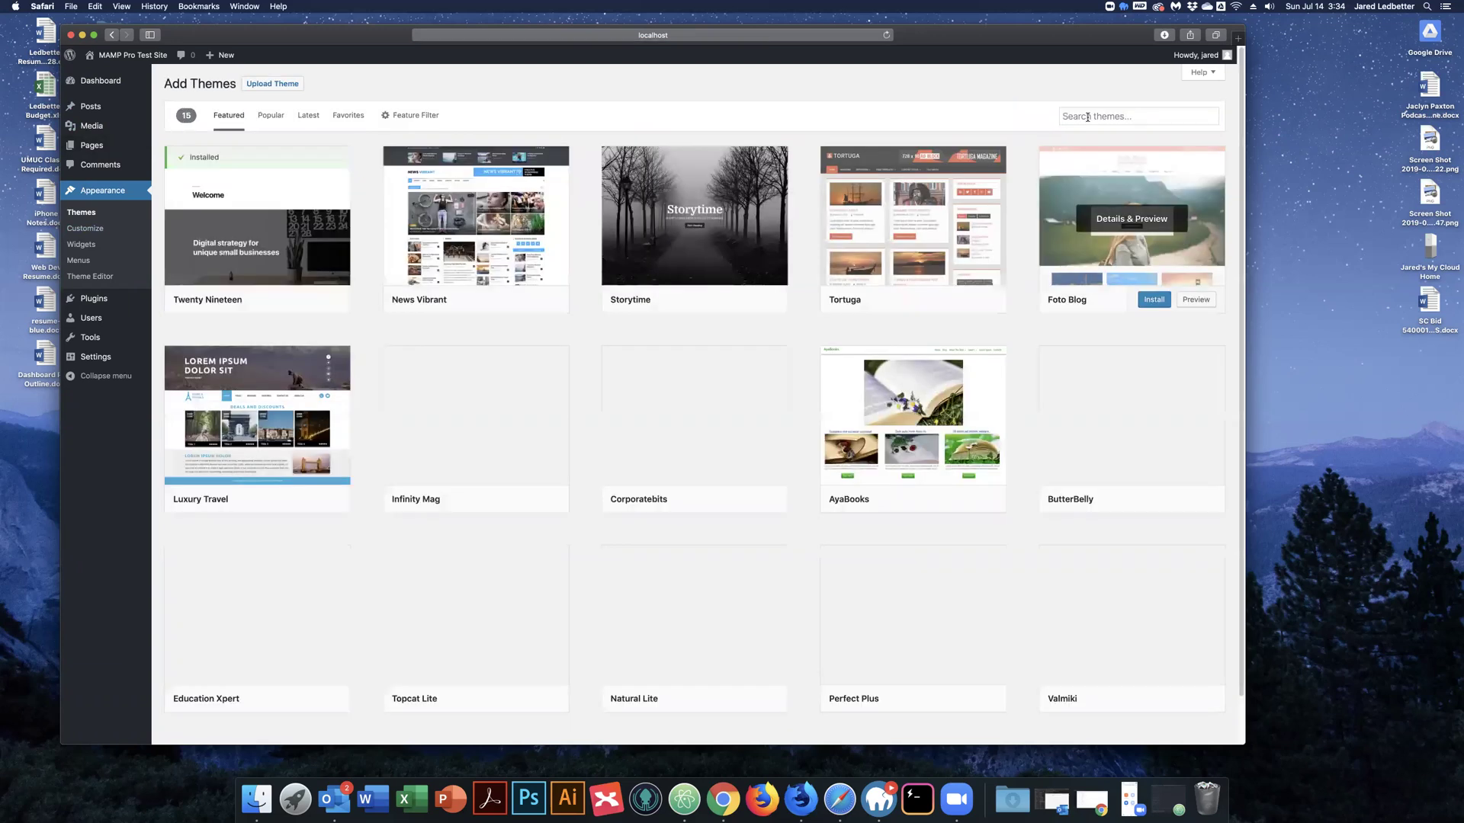
left_click(1087, 117)
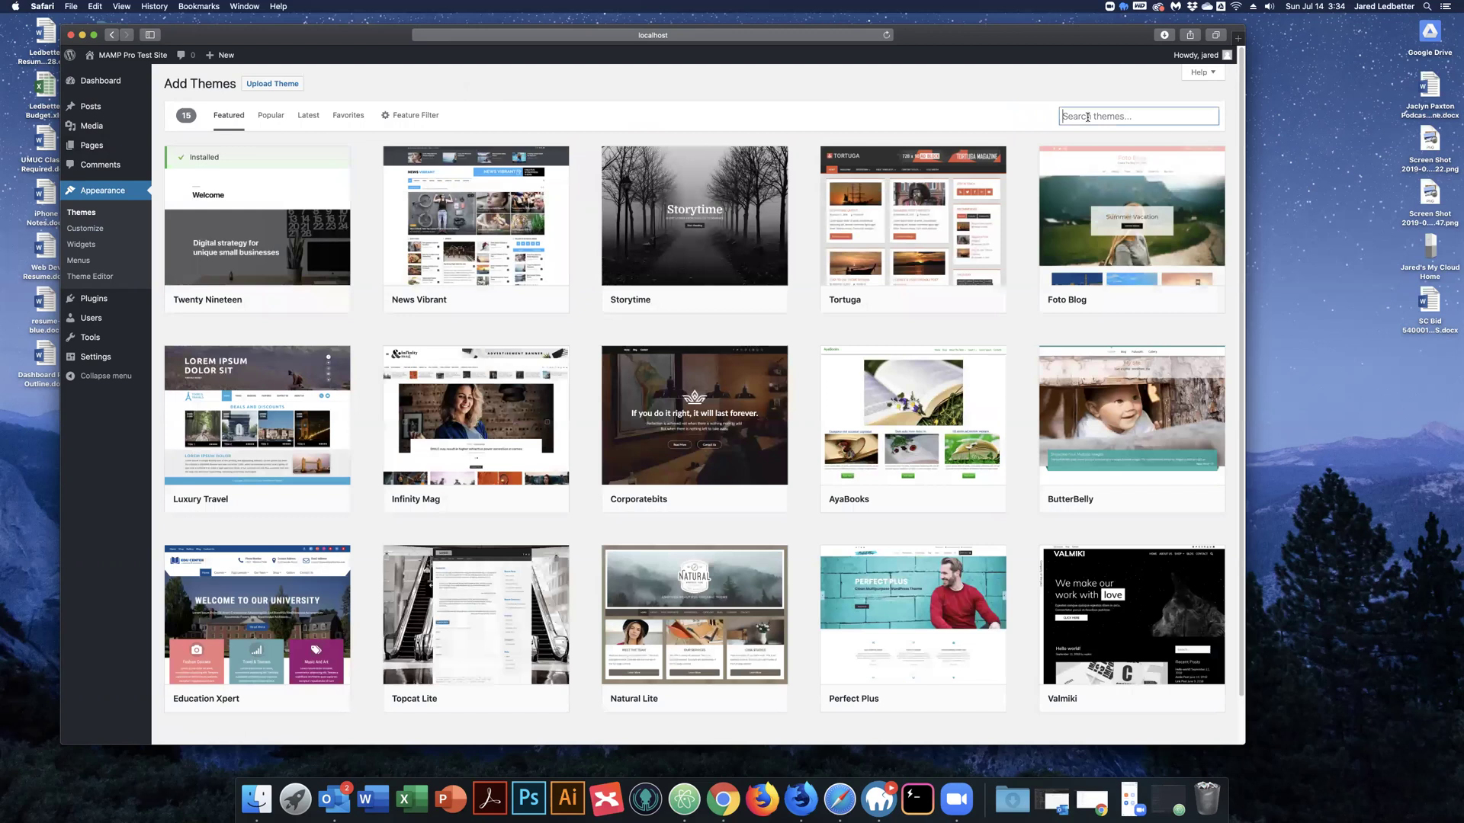
type("vantage")
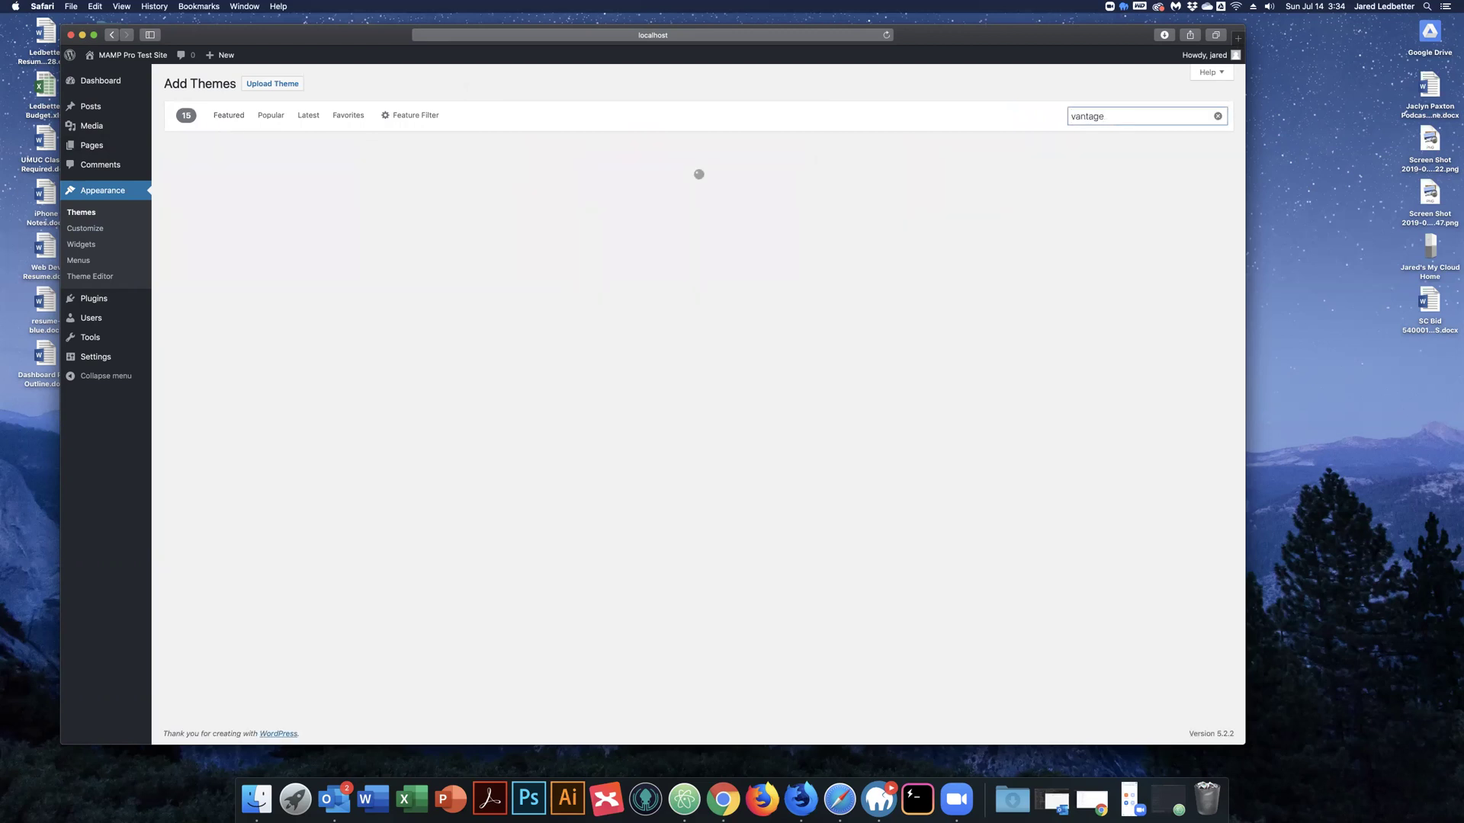
mouse_move(501, 303)
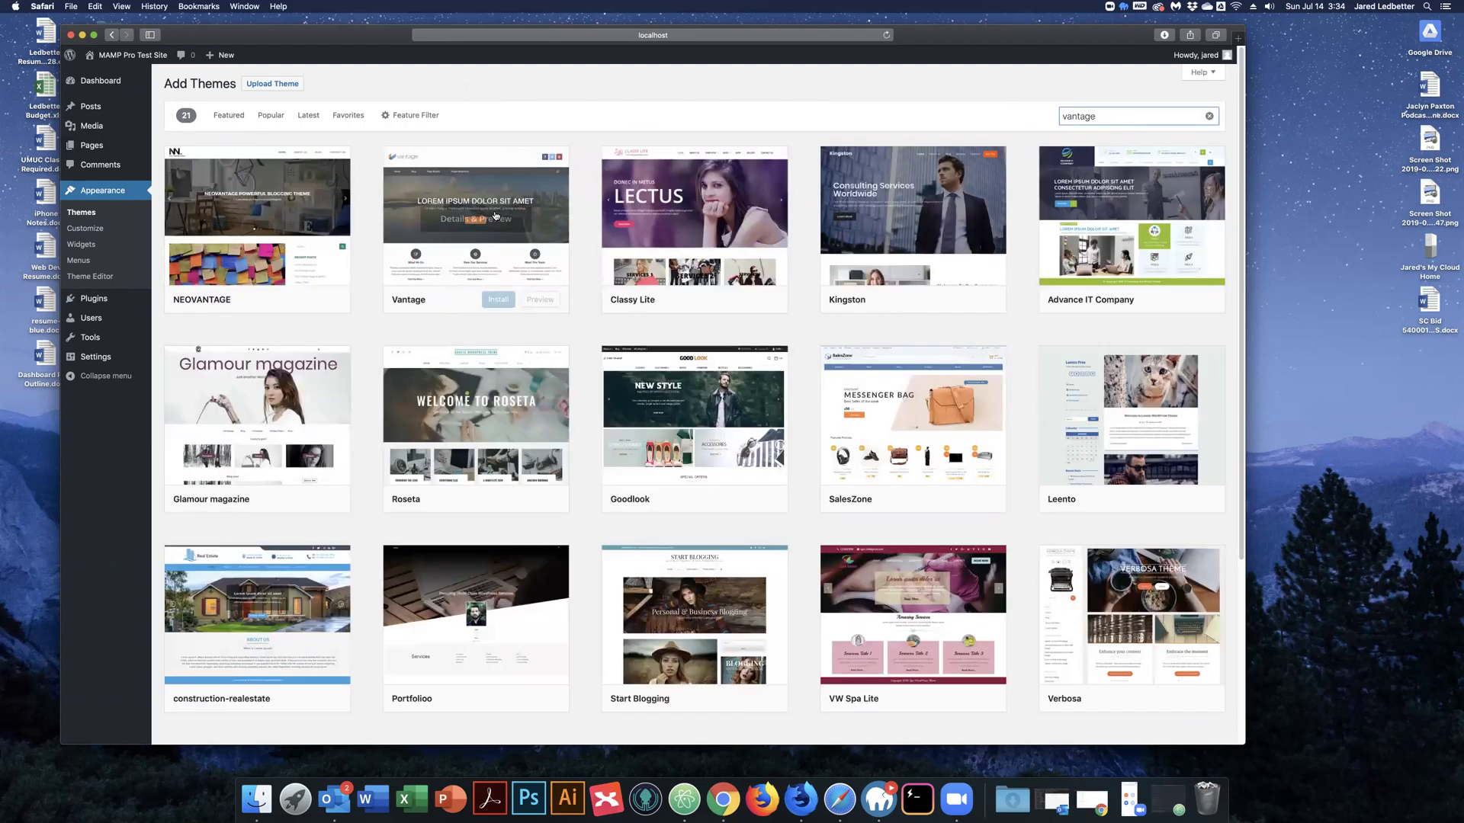
left_click(499, 301)
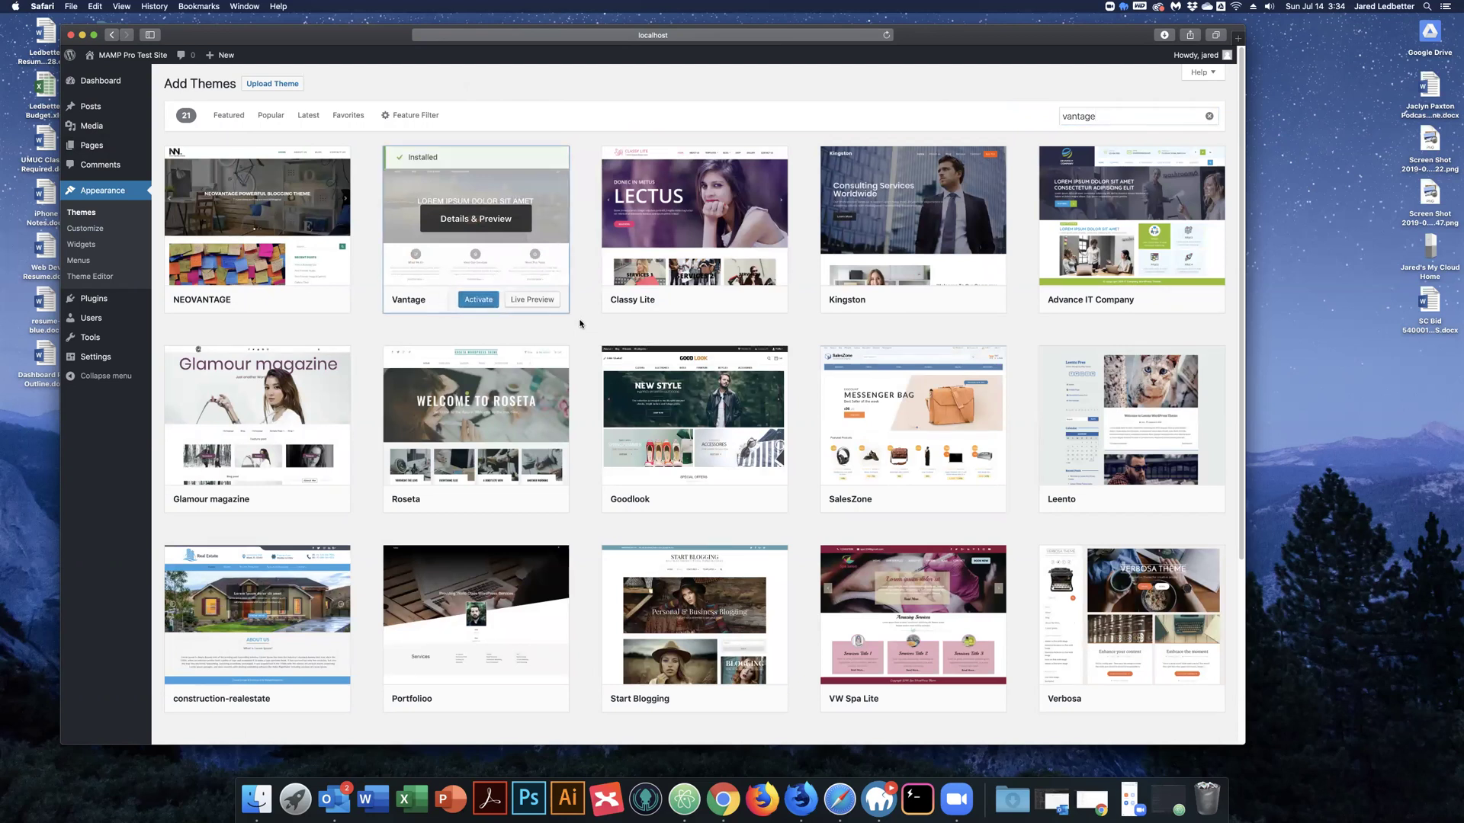
left_click(485, 299)
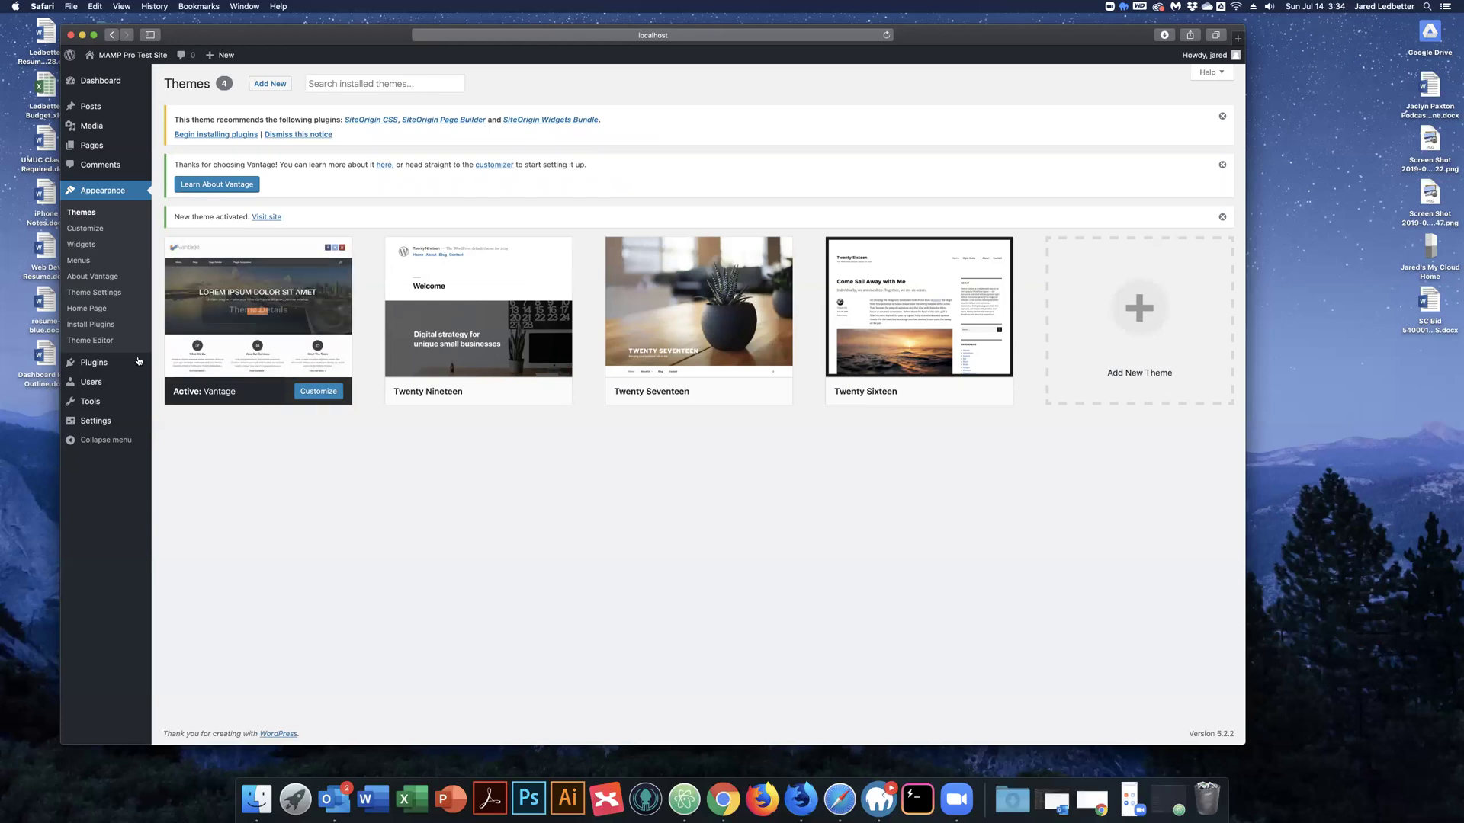
Install the Classic Editor plugin, then show the All Pages list.
left_click(186, 363)
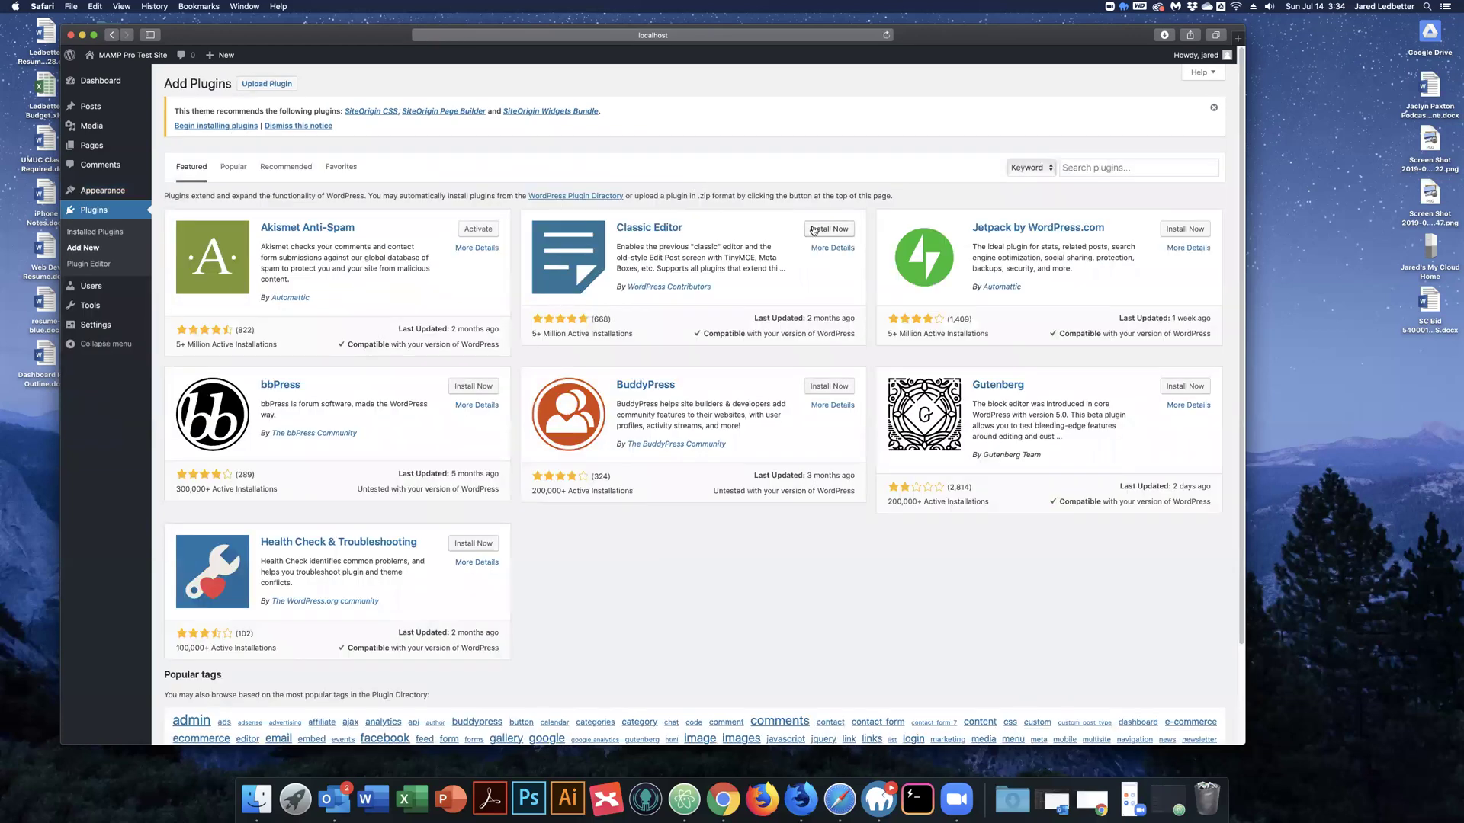
left_click(807, 226)
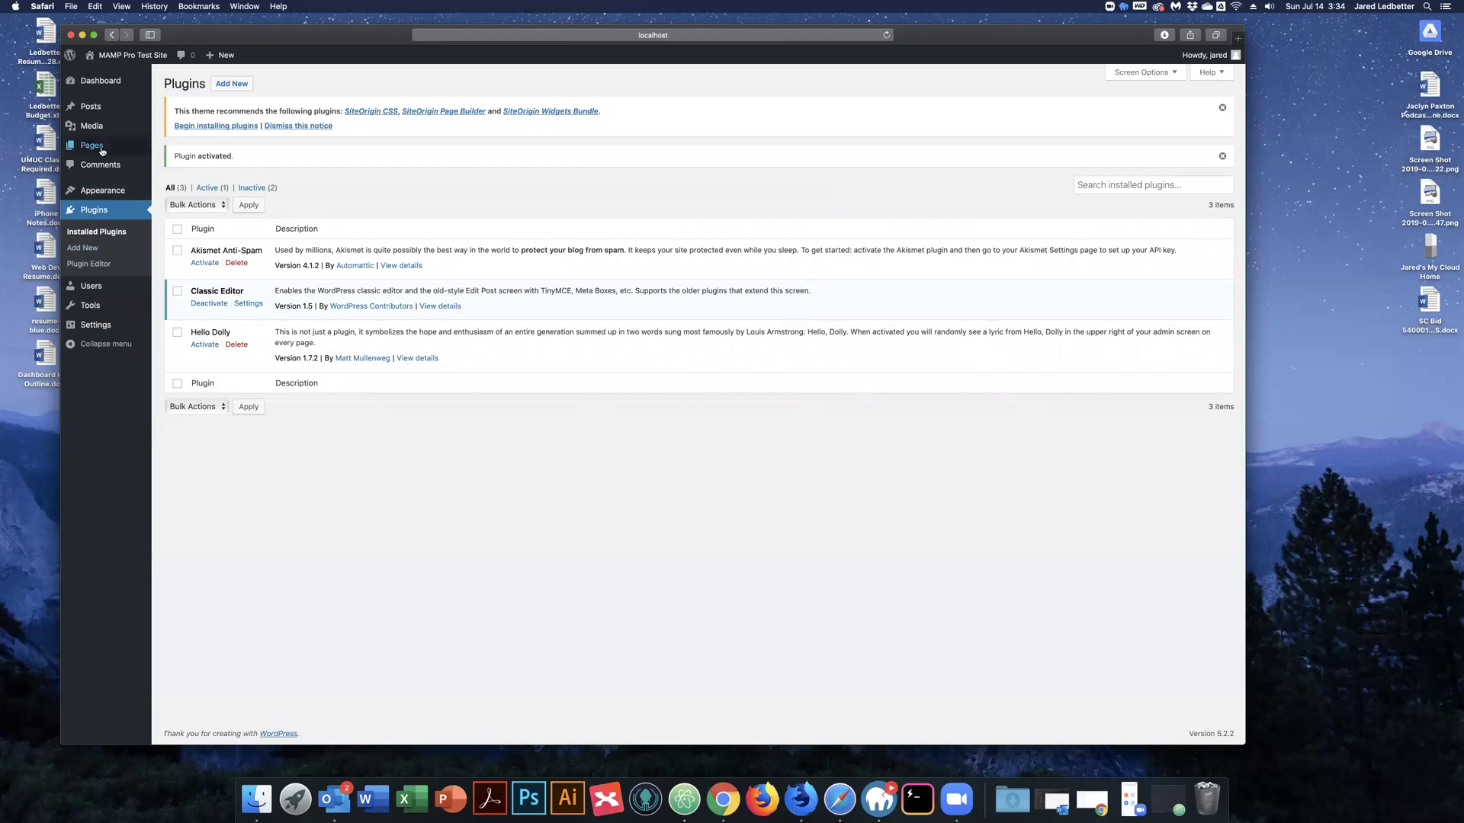
mouse_move(100, 146)
left_click(166, 148)
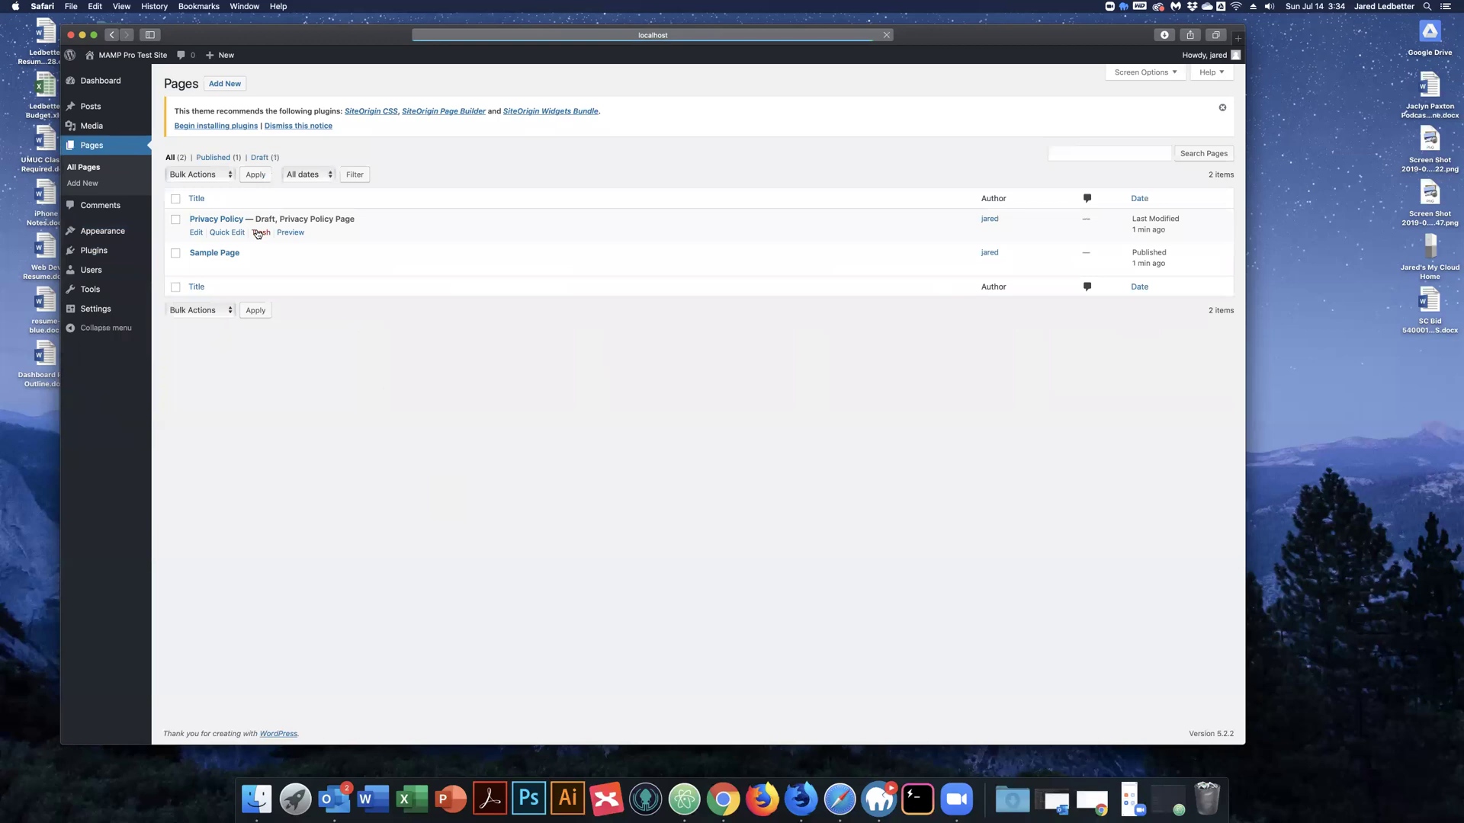
Open the Privacy Policy page from the Pages list in the classic editor.
left_click(214, 220)
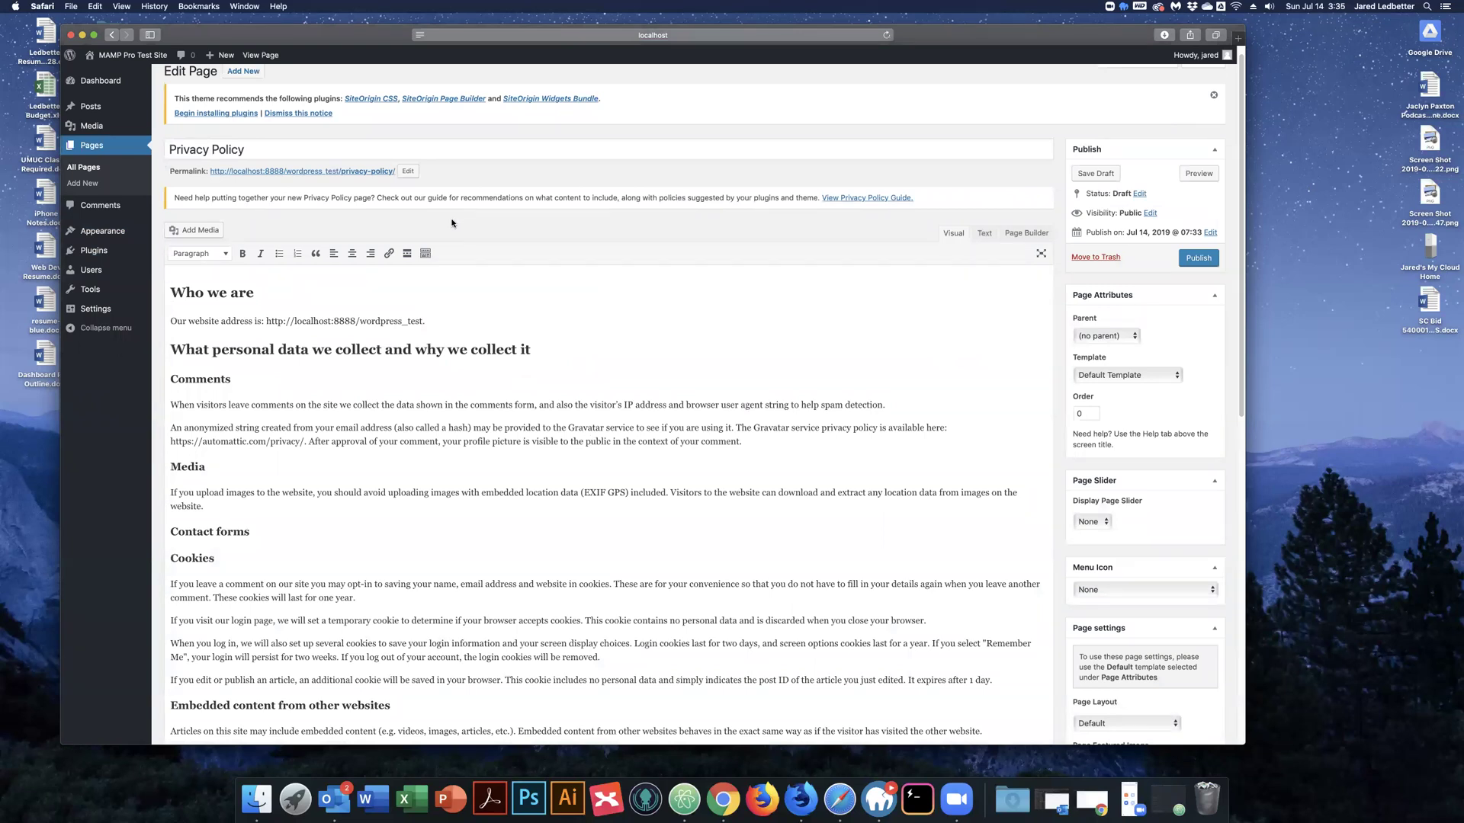
Close the Safari window and bring MAMP PRO's localhost Hosts settings back to the front.
left_click(71, 35)
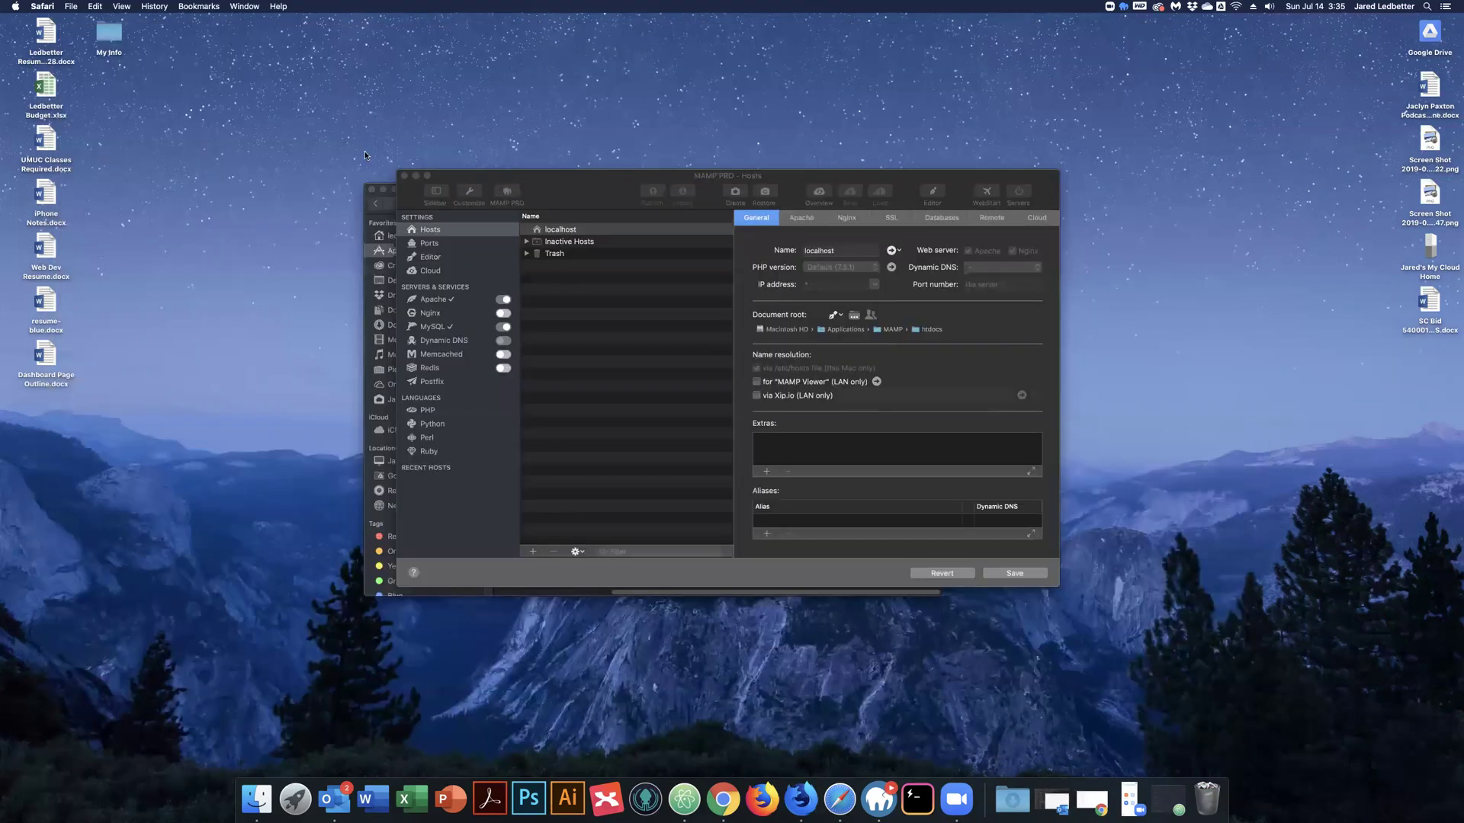
left_click(560, 184)
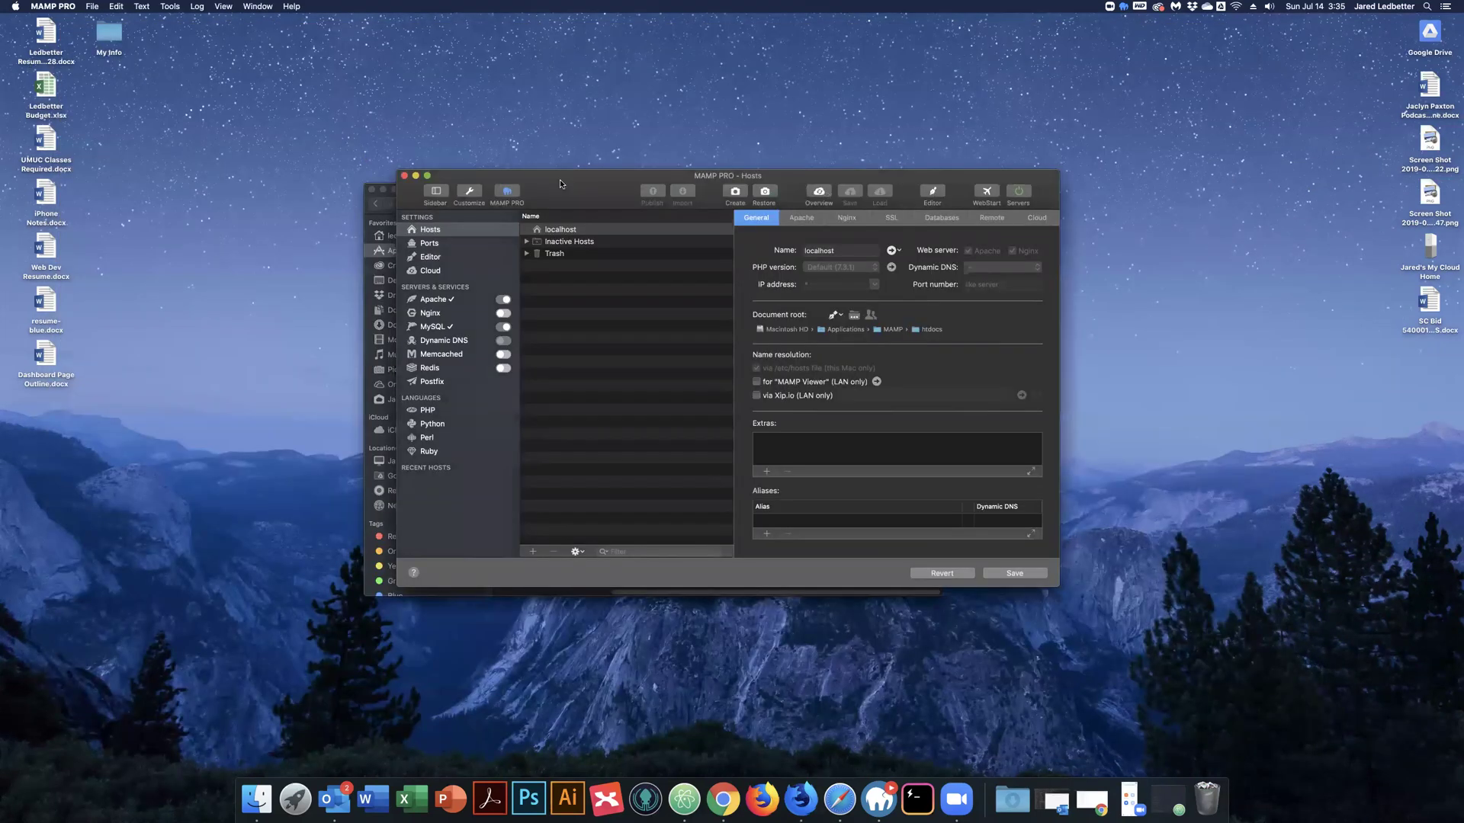